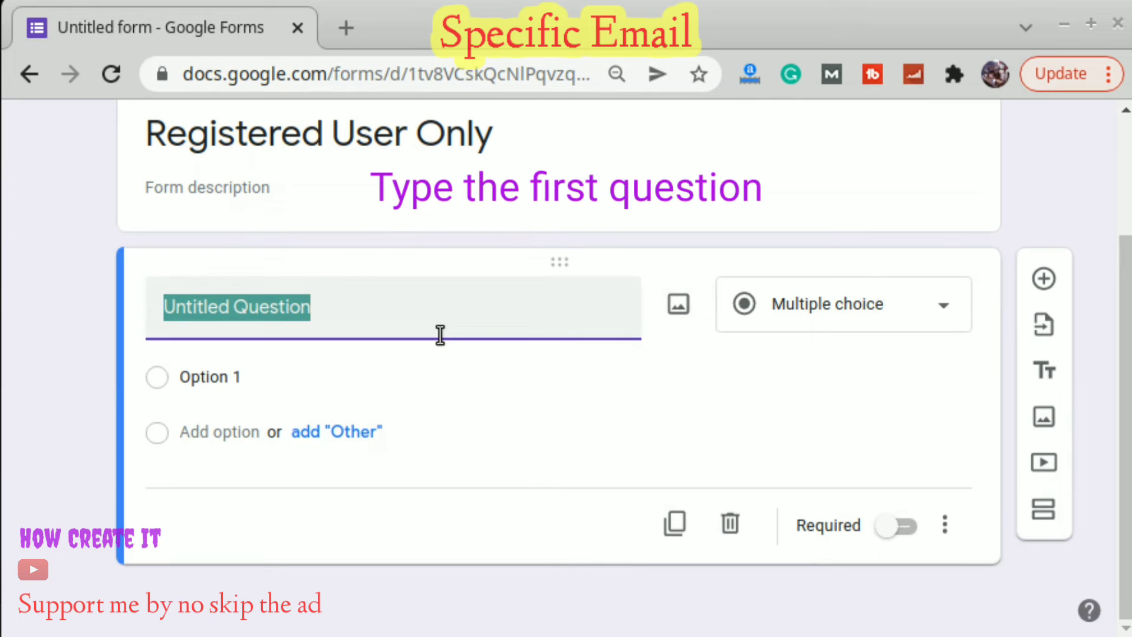
Title the question 'Your email please' and add Regular expression 'Matches' response validation.
{"action": "type", "text": "Yo"}
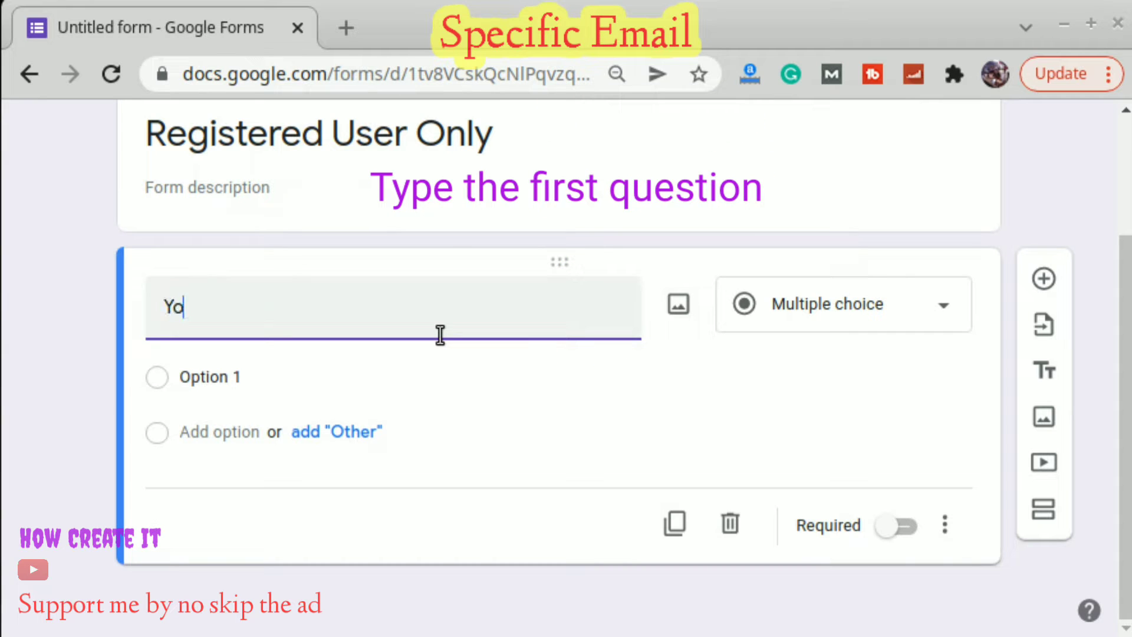
{"action": "type", "text": "ur em"}
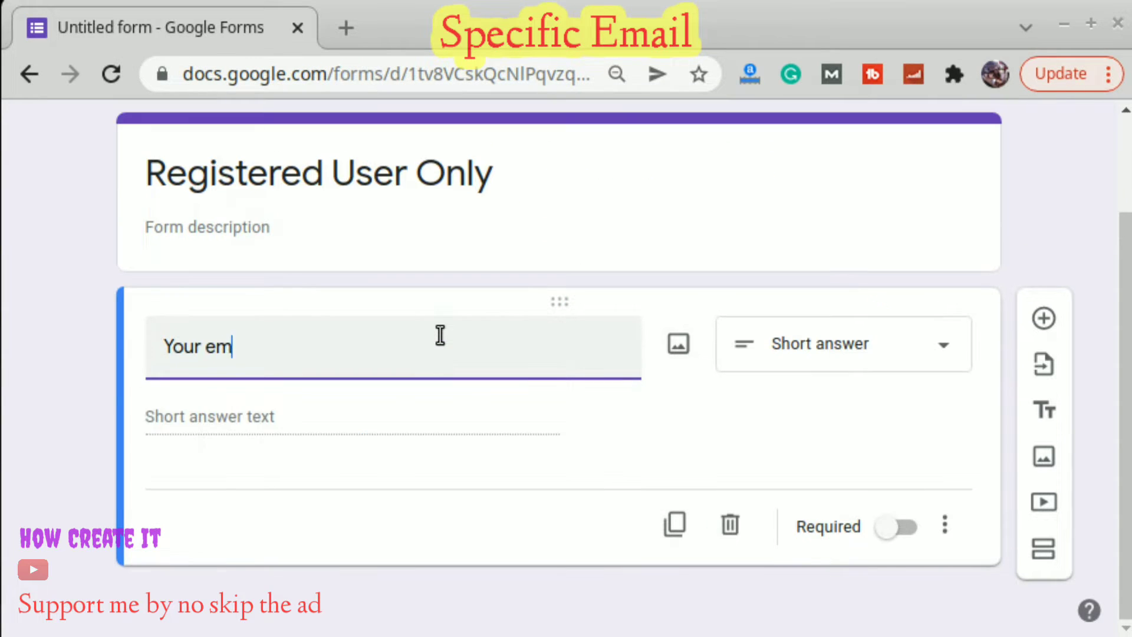
{"action": "type", "text": "ail plea"}
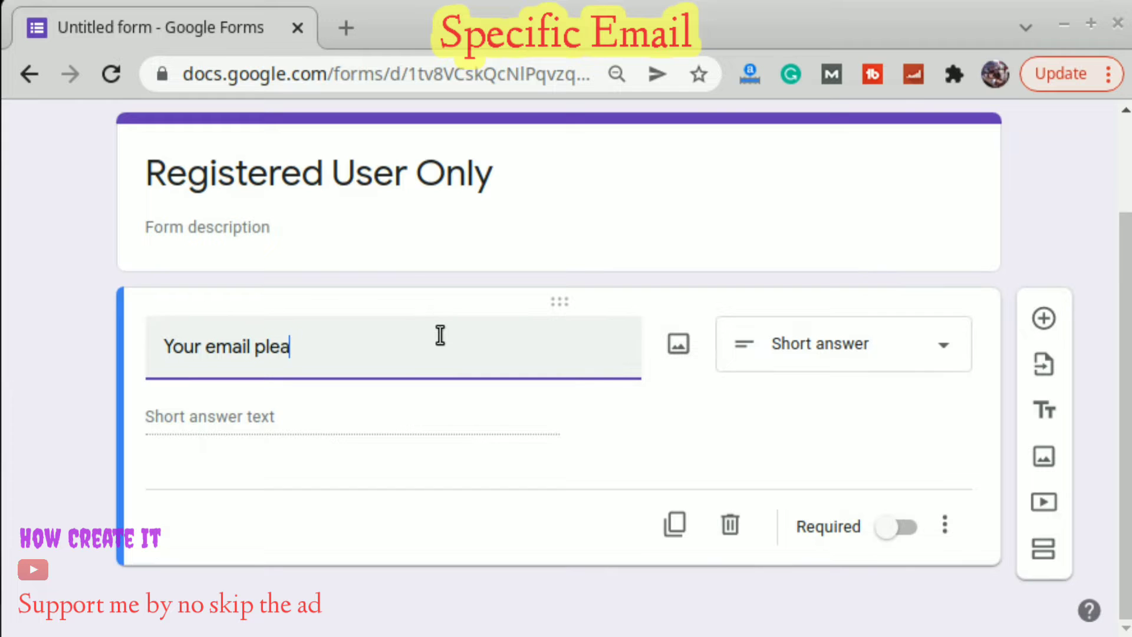
{"action": "type", "text": "se"}
{"action": "left_click", "coordinate": [945, 525]}
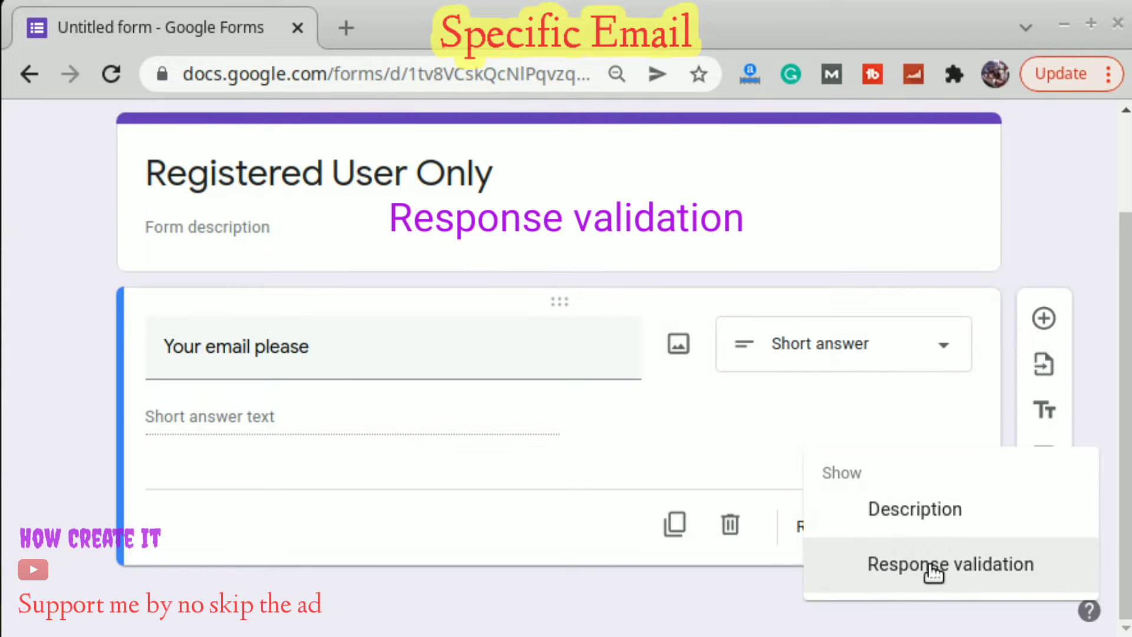
{"action": "left_click", "coordinate": [893, 567]}
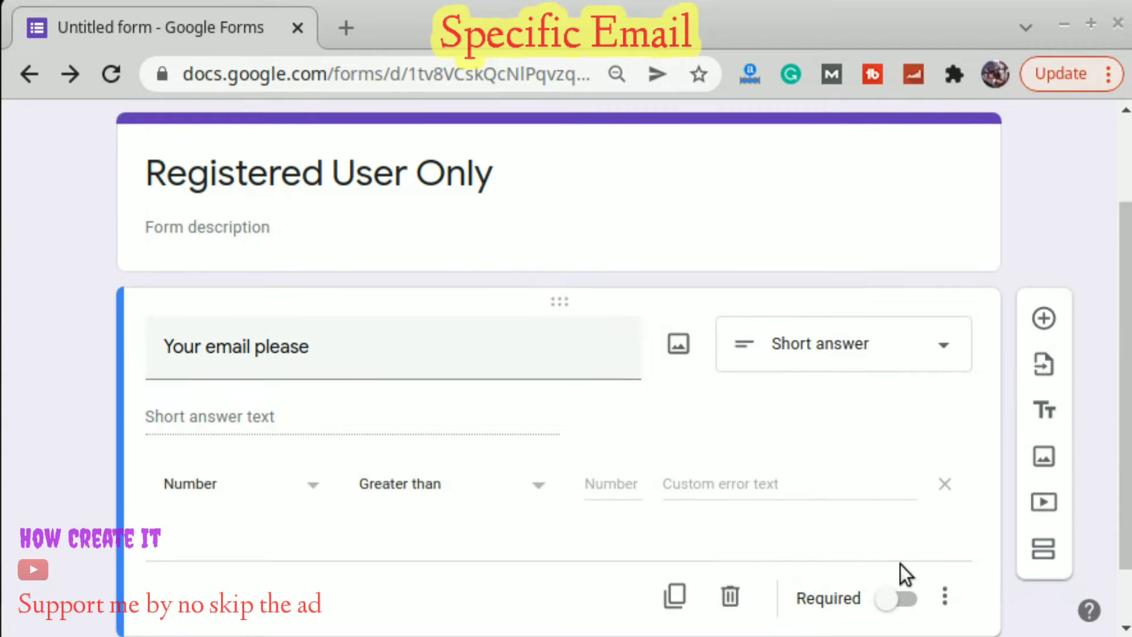
{"action": "left_click", "coordinate": [303, 491]}
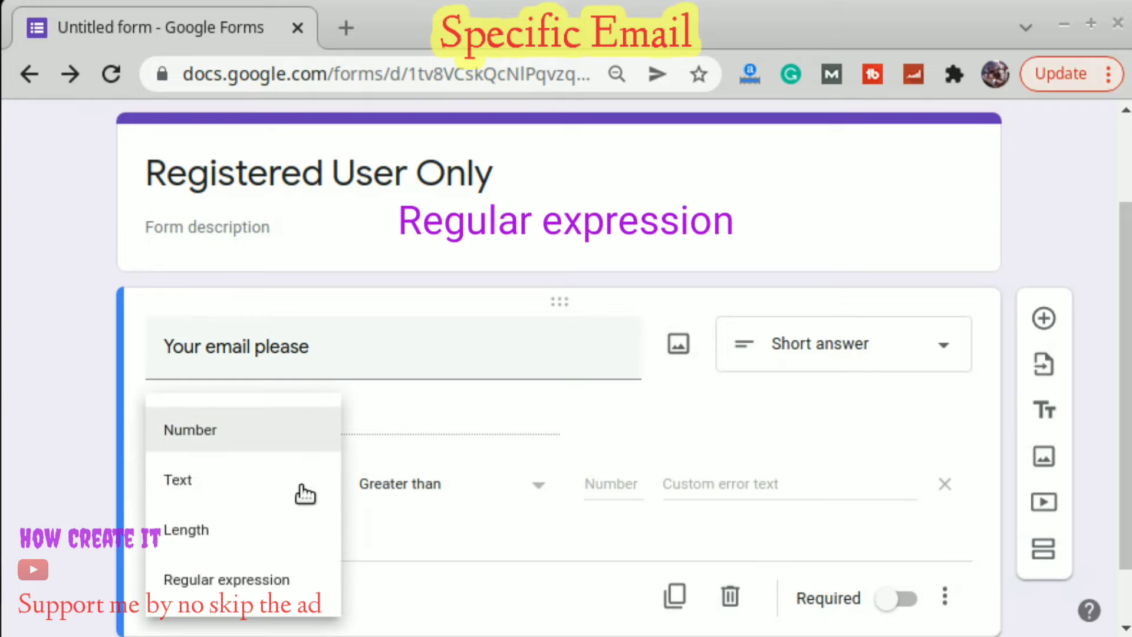
{"action": "left_click", "coordinate": [228, 590]}
{"action": "left_click", "coordinate": [469, 492]}
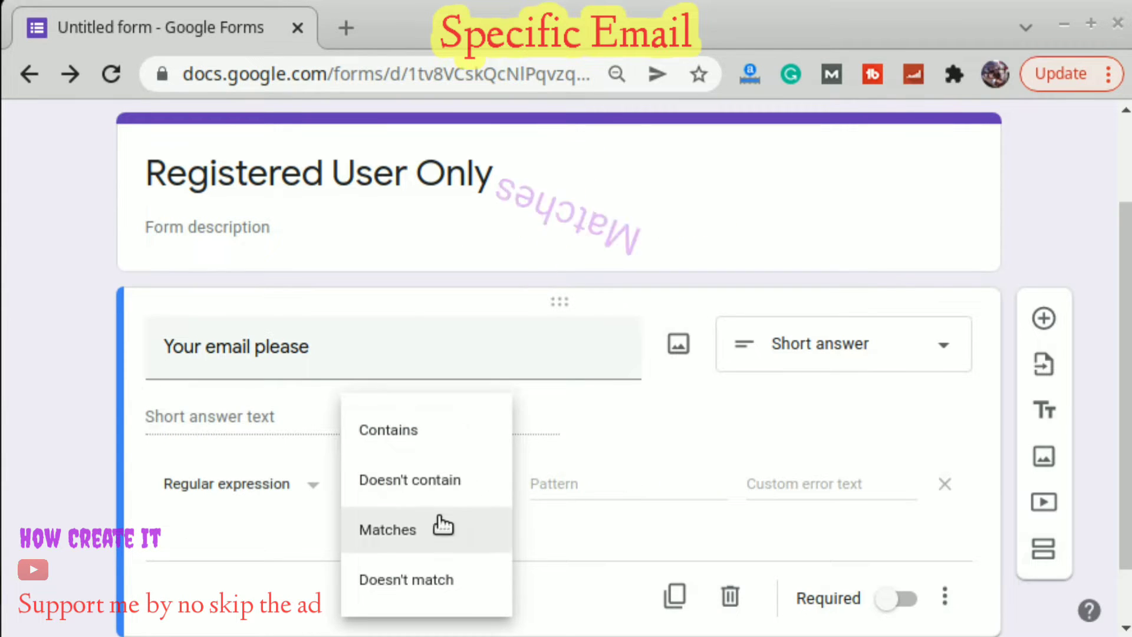
{"action": "left_click", "coordinate": [384, 531]}
{"action": "left_click", "coordinate": [577, 478]}
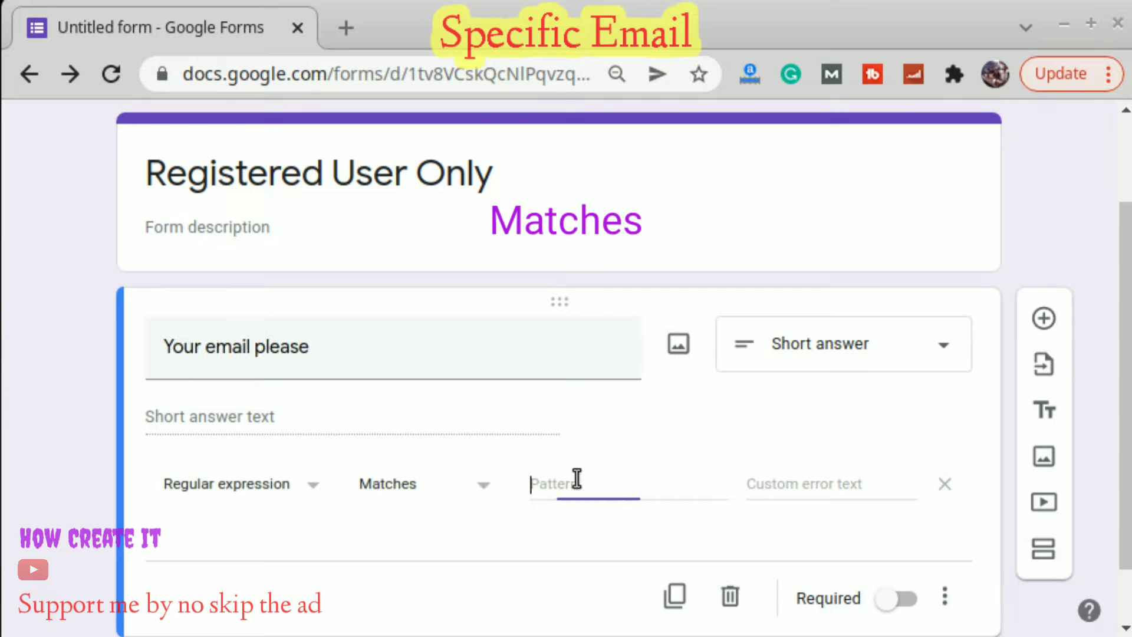
Copy the Gmail regex [a-zA-Z0-9_\.\+-]+@+gmail.com+ from Unsaved Document 1 for the Pattern field.
{"action": "key", "text": "alt+Tab"}
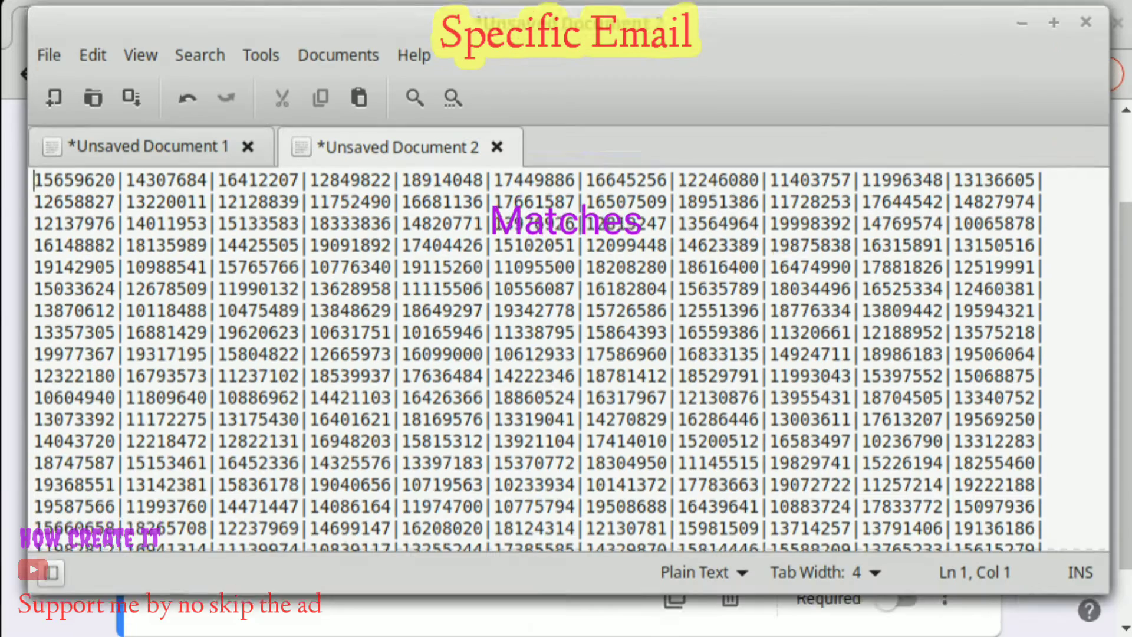
{"action": "left_click", "coordinate": [157, 151]}
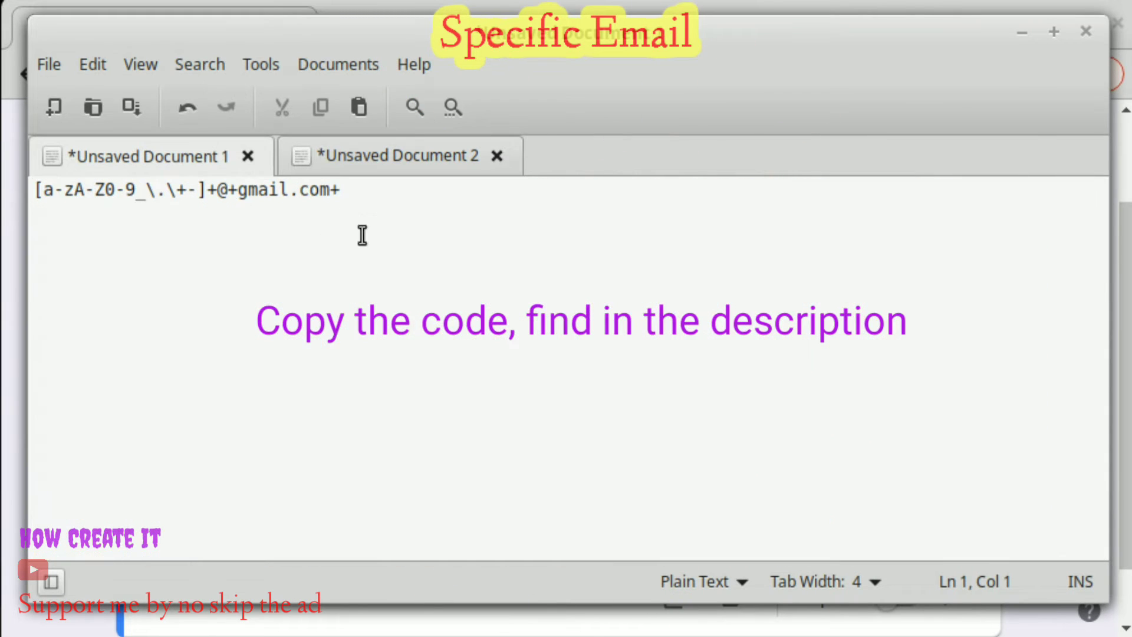
{"action": "key", "text": "ctrl+a"}
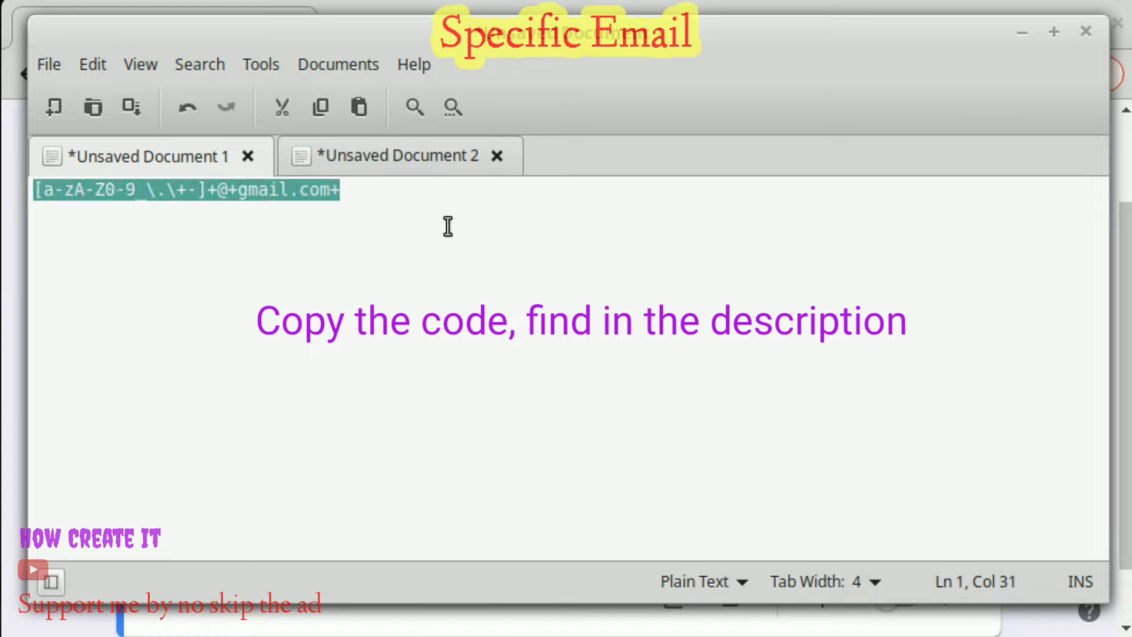
{"action": "right_click", "coordinate": [301, 195]}
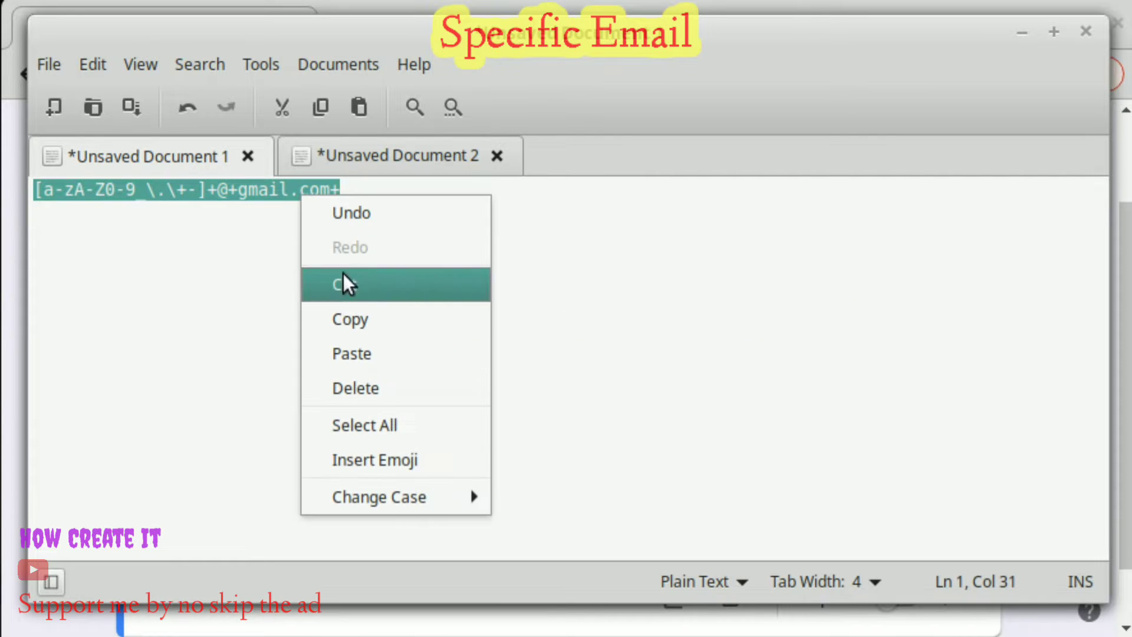
{"action": "left_click", "coordinate": [359, 317]}
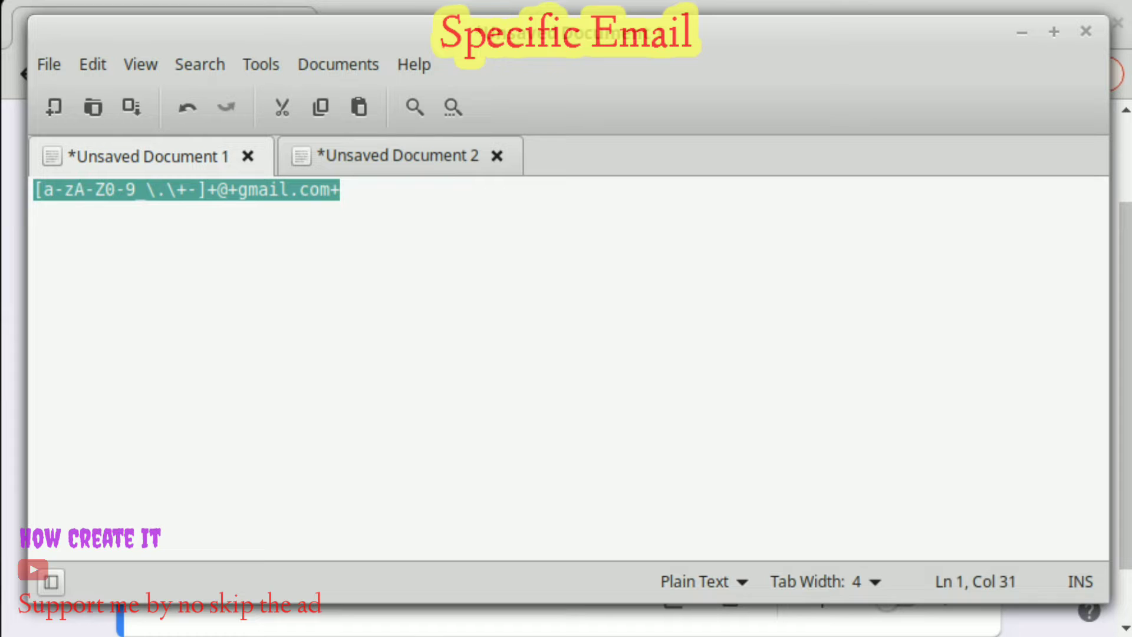
{"action": "key", "text": "alt+Tab"}
{"action": "left_click", "coordinate": [565, 492]}
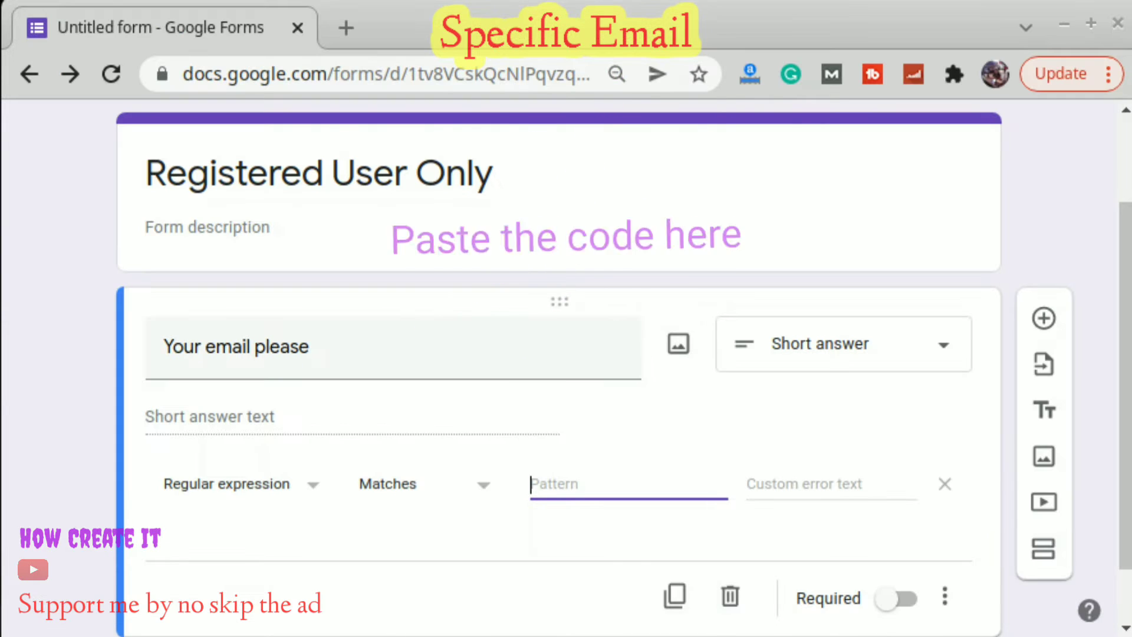
Paste the Gmail regex as the pattern, mark the question required, and open the preview.
{"action": "right_click", "coordinate": [565, 490]}
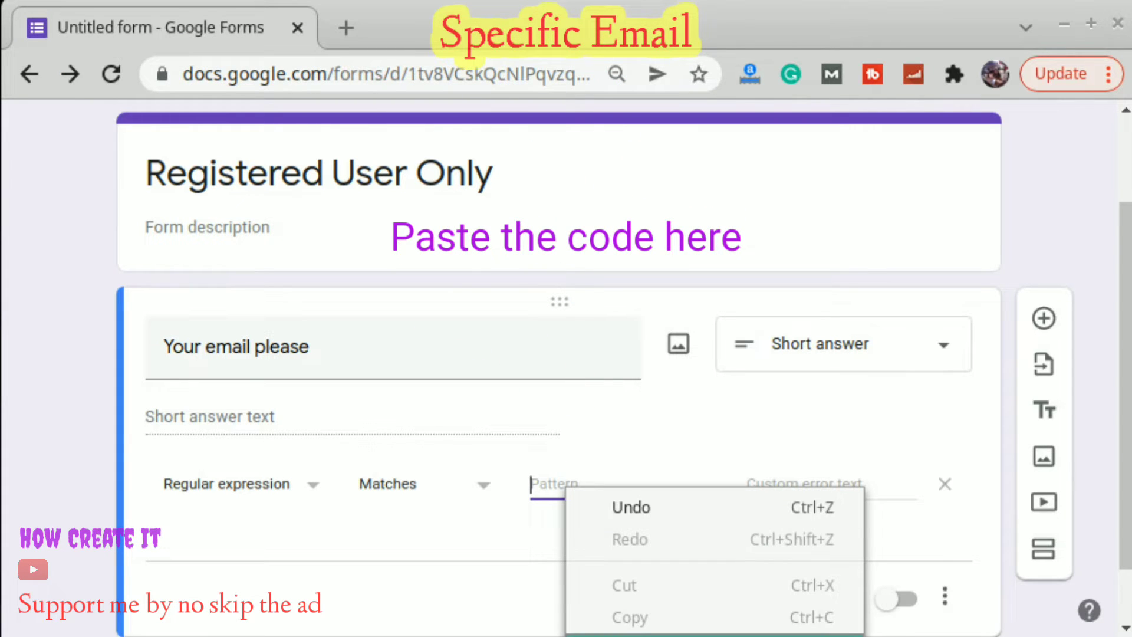
{"action": "key", "text": "ctrl+v"}
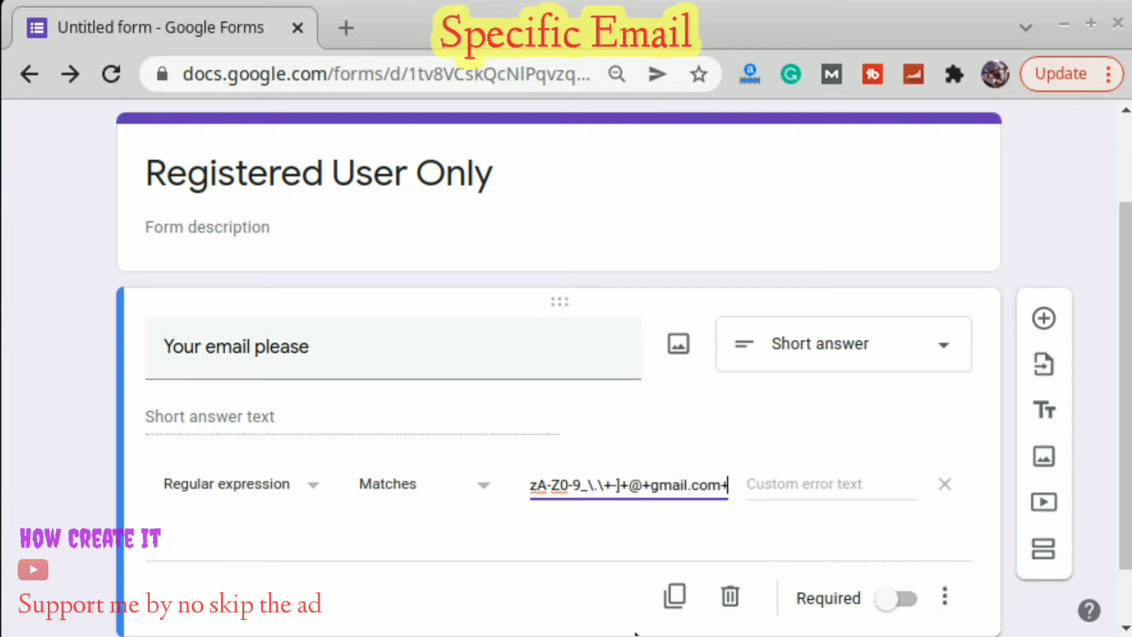
{"action": "left_click", "coordinate": [905, 600]}
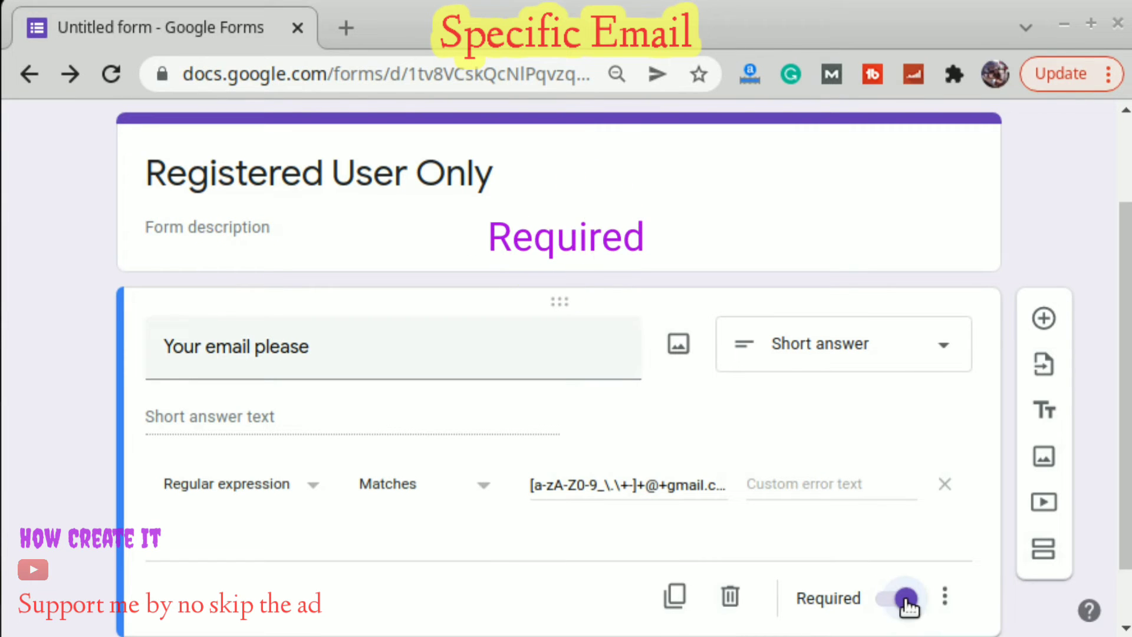
{"action": "scroll", "coordinate": [898, 391], "scroll_direction": "up", "scroll_amount": 2}
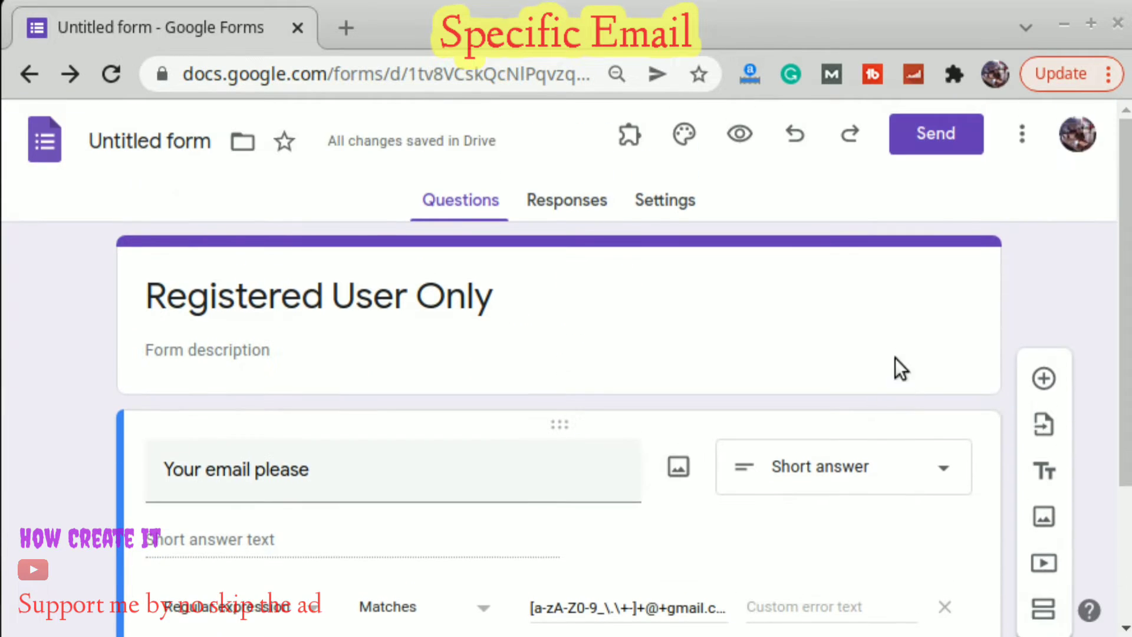
{"action": "left_click", "coordinate": [740, 135]}
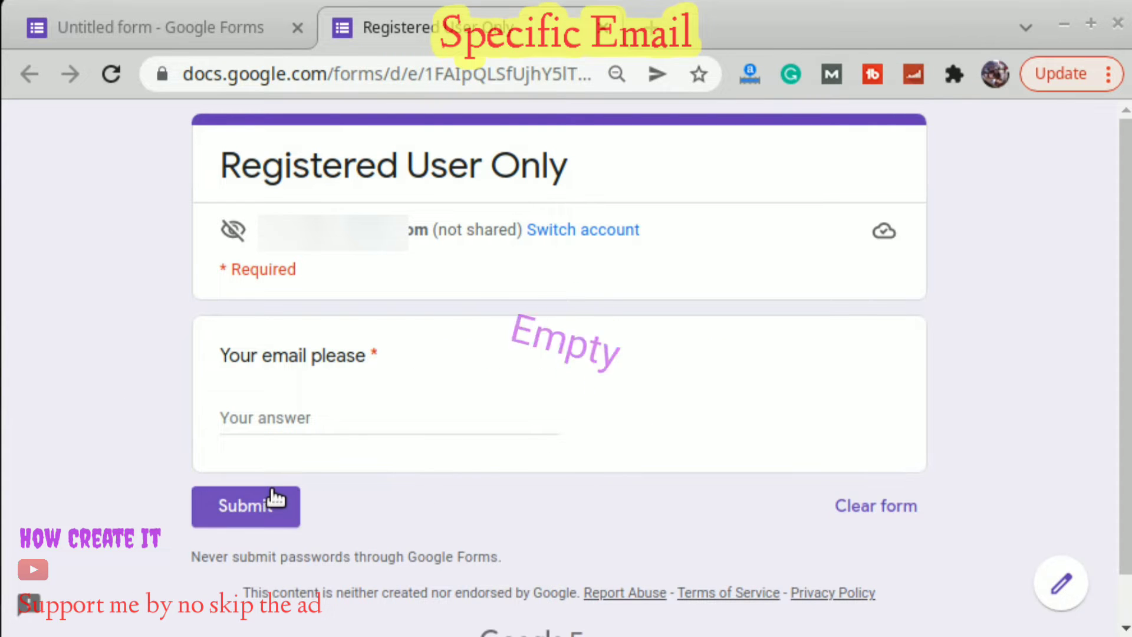
Test validation by submitting a blank answer, '12345', and a Yahoo address, all rejected.
{"action": "left_click", "coordinate": [227, 517]}
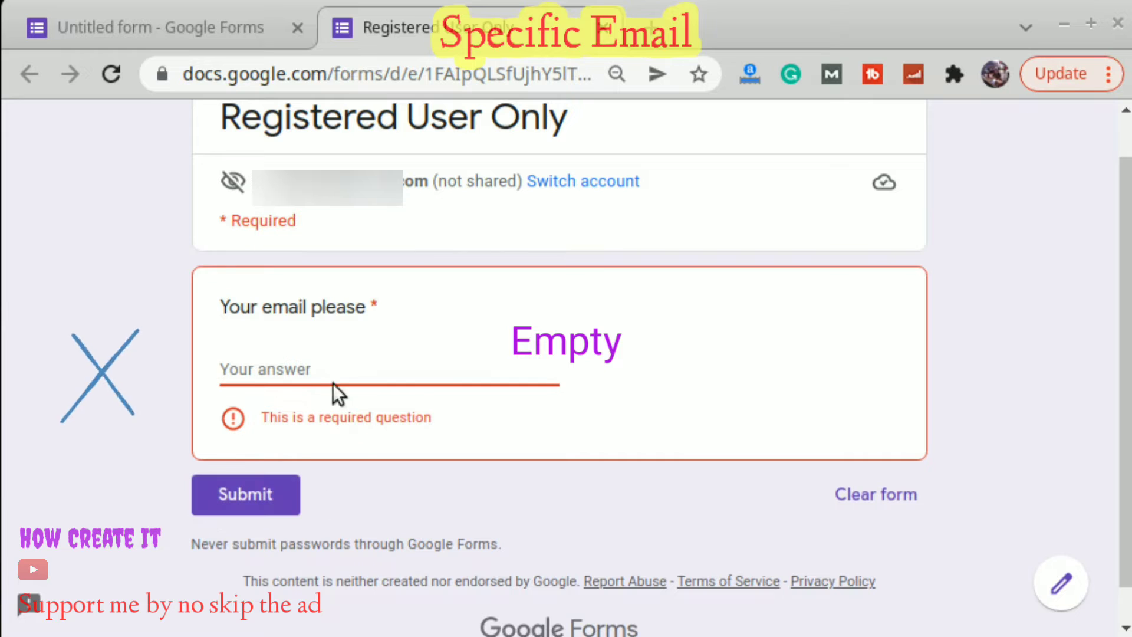
{"action": "left_click", "coordinate": [358, 364]}
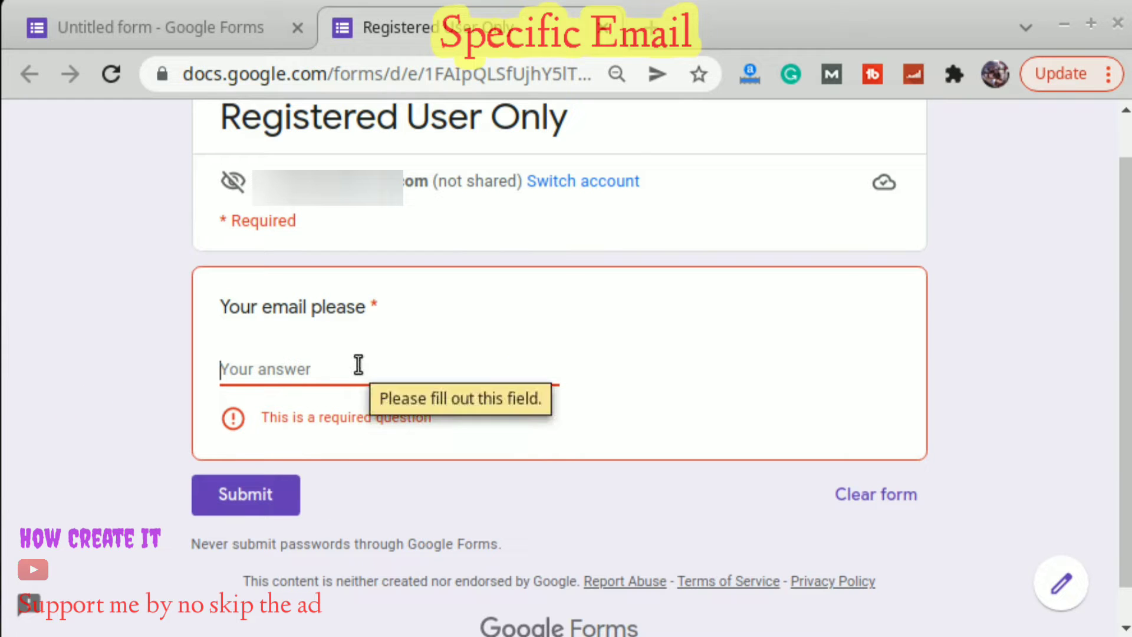
{"action": "type", "text": "12345fgg"}
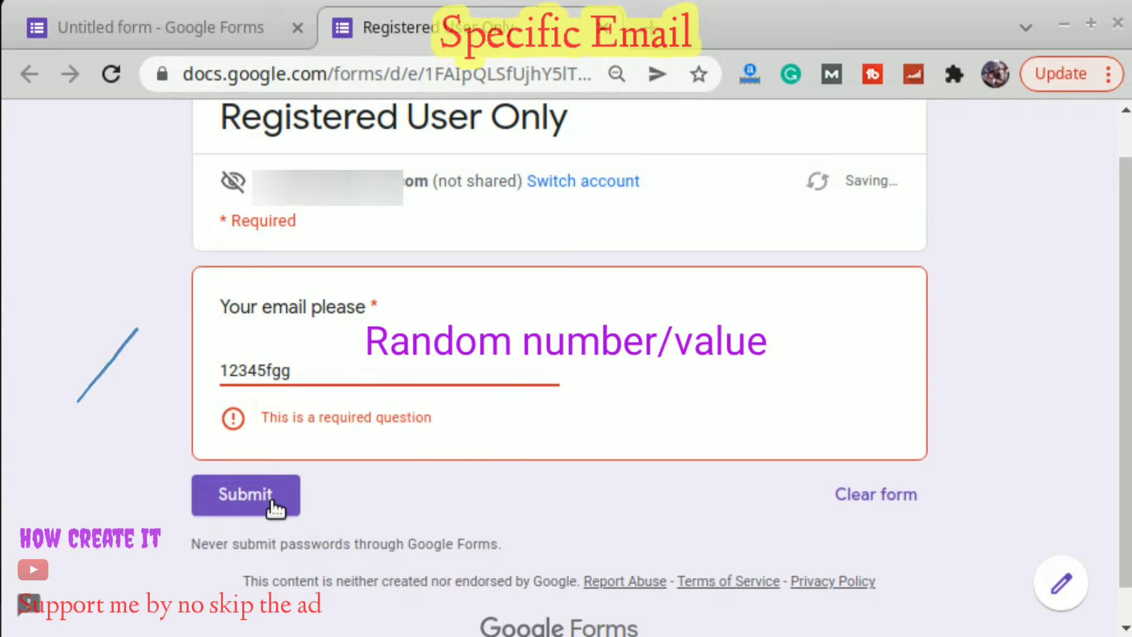
{"action": "left_click", "coordinate": [272, 506]}
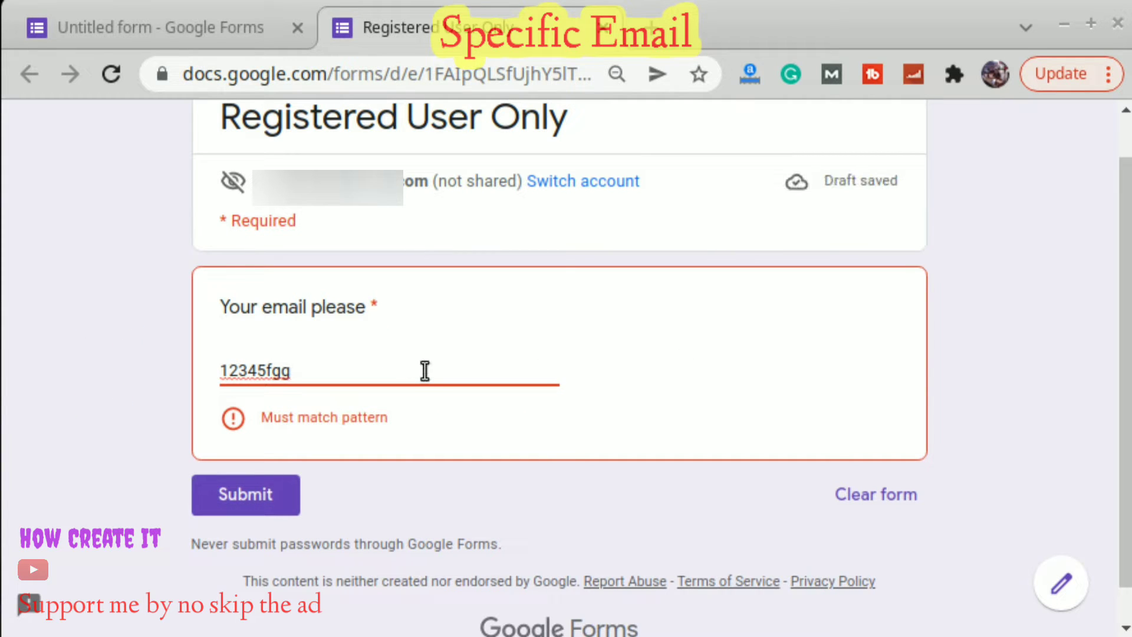
{"action": "key", "text": "ctrl+a"}
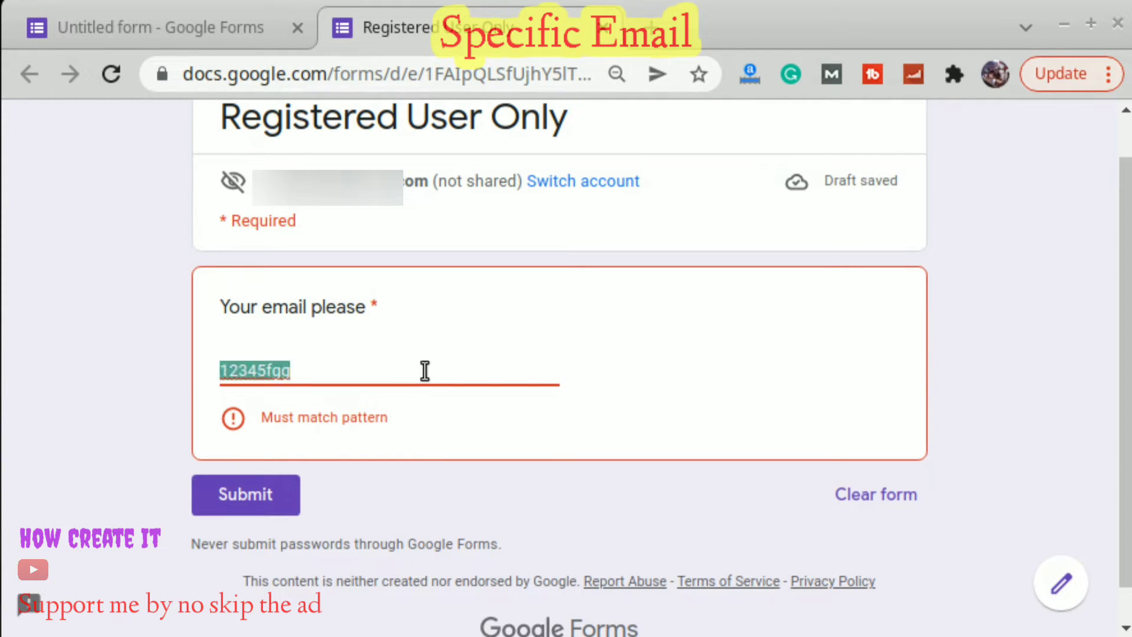
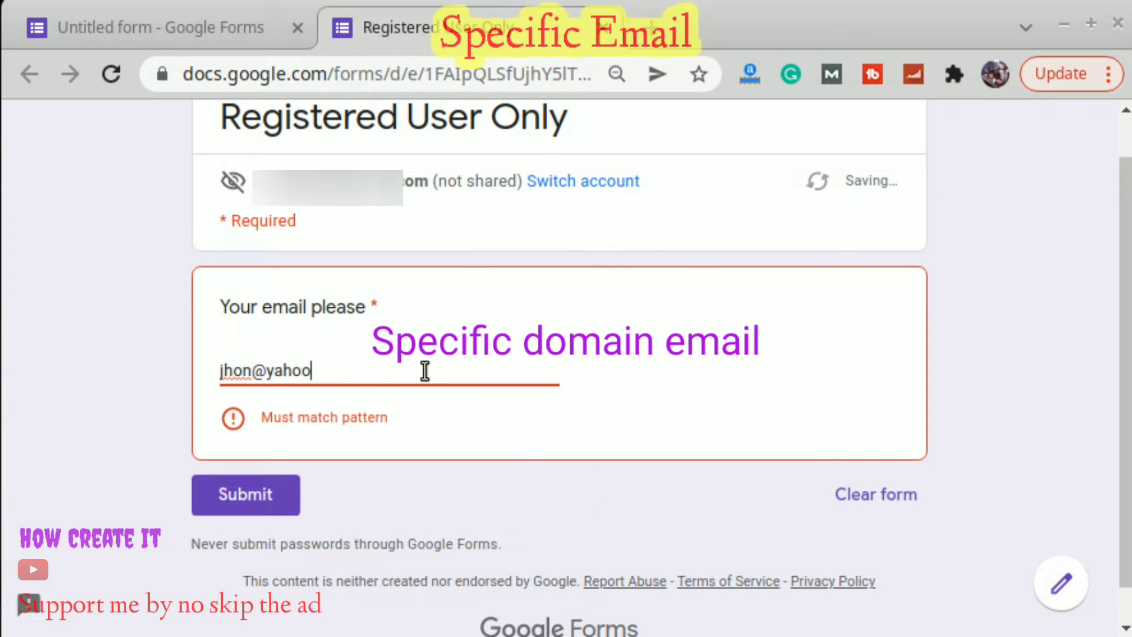
{"action": "left_click", "coordinate": [265, 493]}
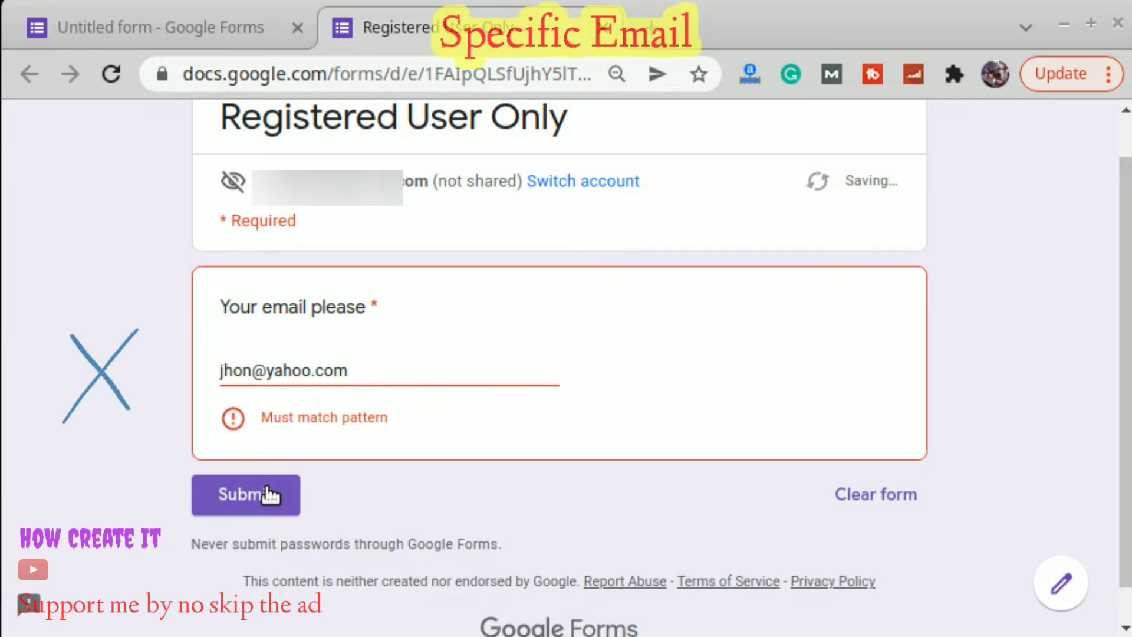
Change the address's domain to gmail and submit it successfully.
{"action": "left_click", "coordinate": [403, 365]}
{"action": "key", "text": "Left"}
{"action": "key", "text": "Left"}
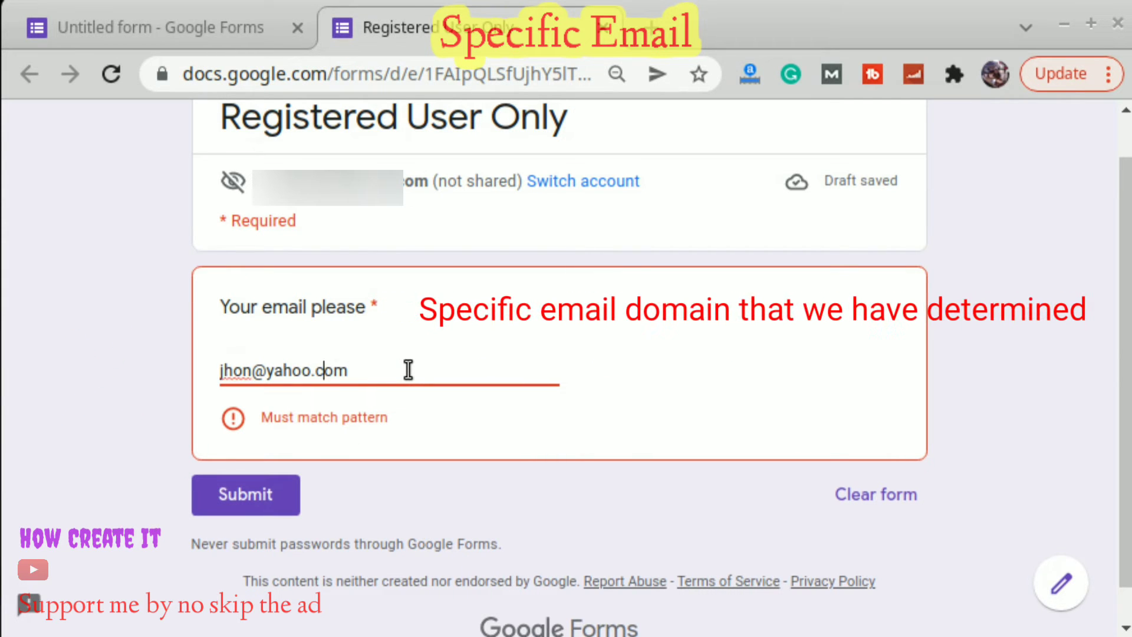
{"action": "key", "text": "shift+Left"}
{"action": "key", "text": "shift+Left"}
{"action": "key", "text": "shift+Left"}
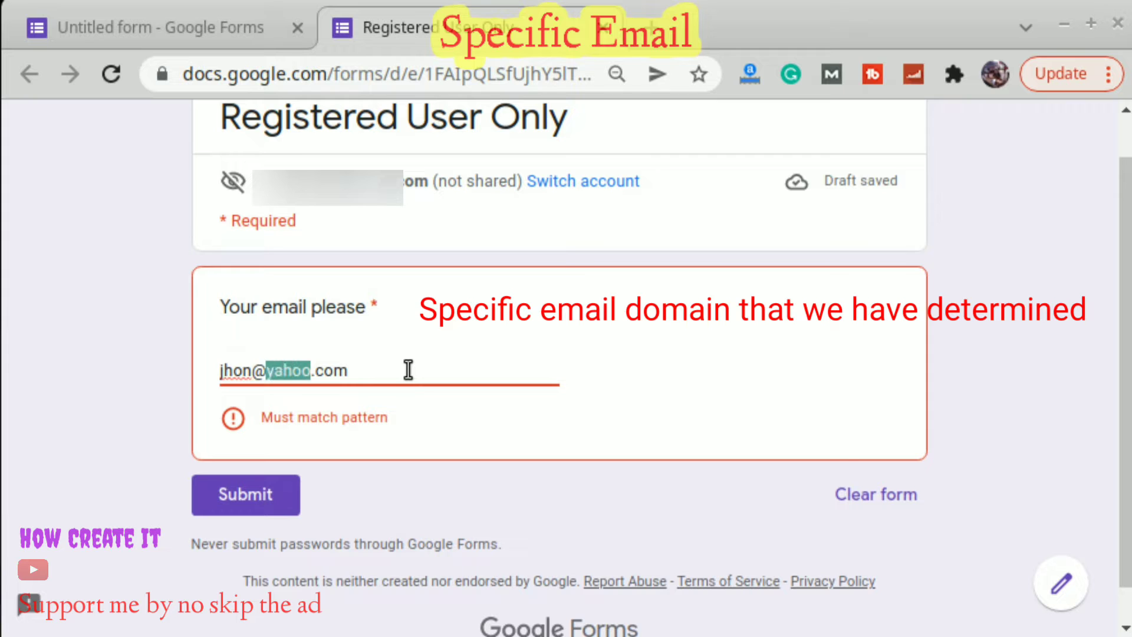
{"action": "type", "text": "gmail"}
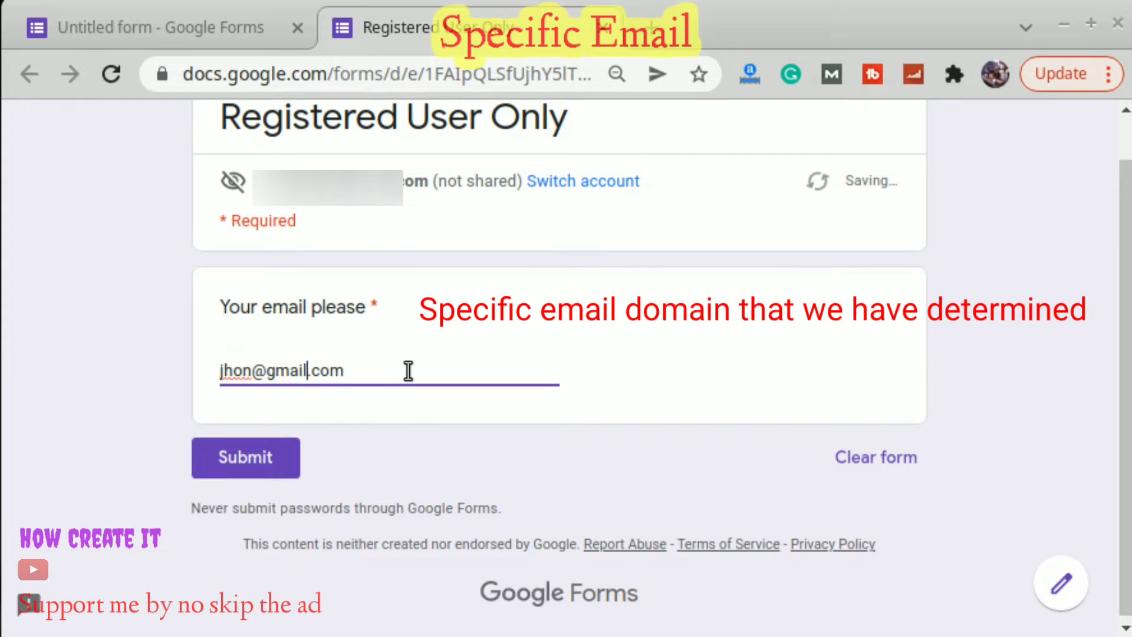
{"action": "left_click", "coordinate": [251, 459]}
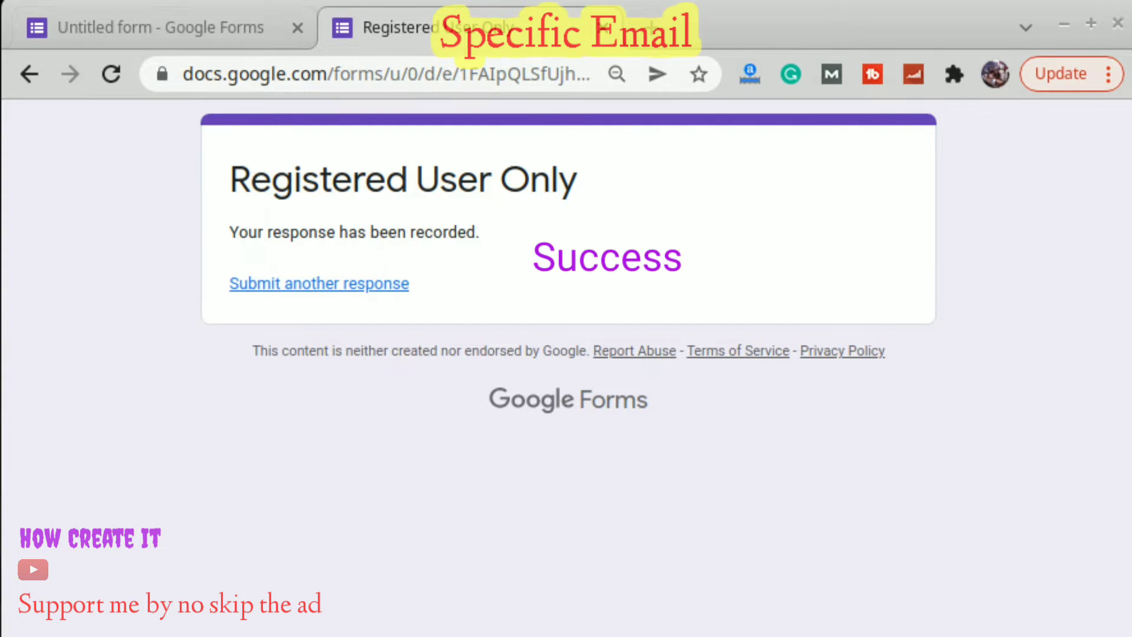
{"action": "left_click", "coordinate": [154, 31]}
{"action": "left_click", "coordinate": [586, 210]}
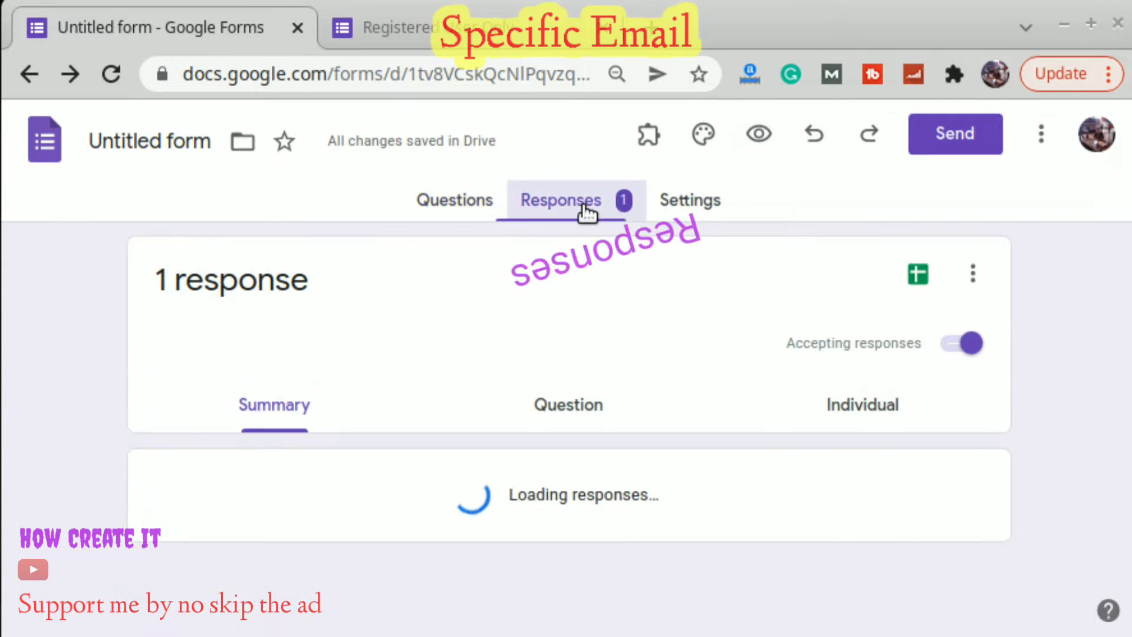
{"action": "scroll", "coordinate": [484, 501], "scroll_direction": "down", "scroll_amount": 2}
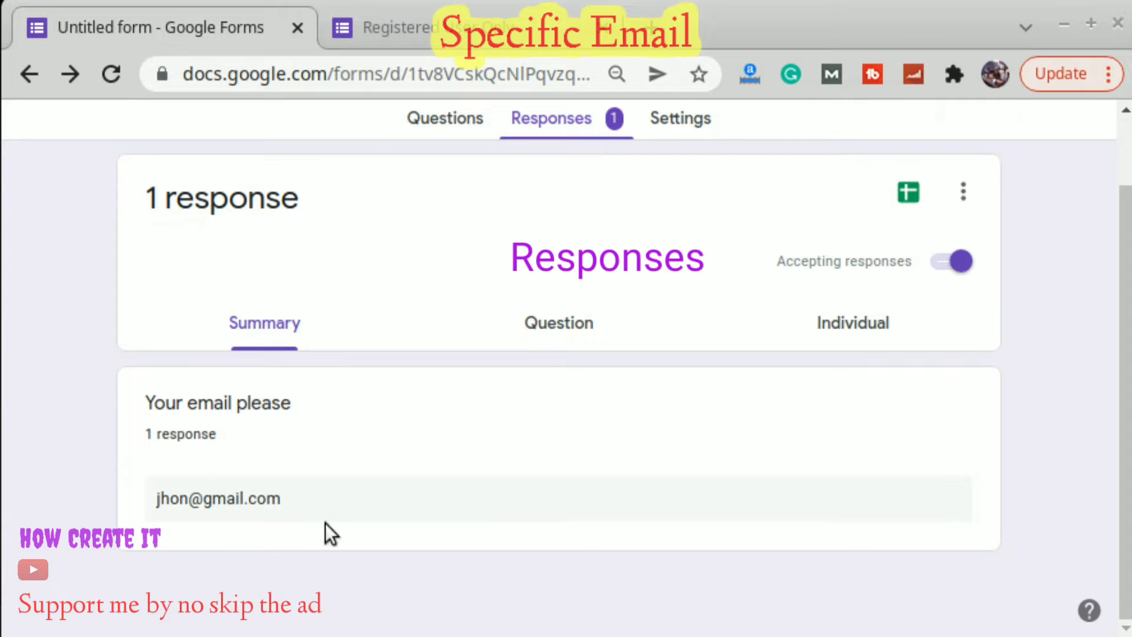
{"action": "scroll", "coordinate": [360, 497], "scroll_direction": "up", "scroll_amount": 2}
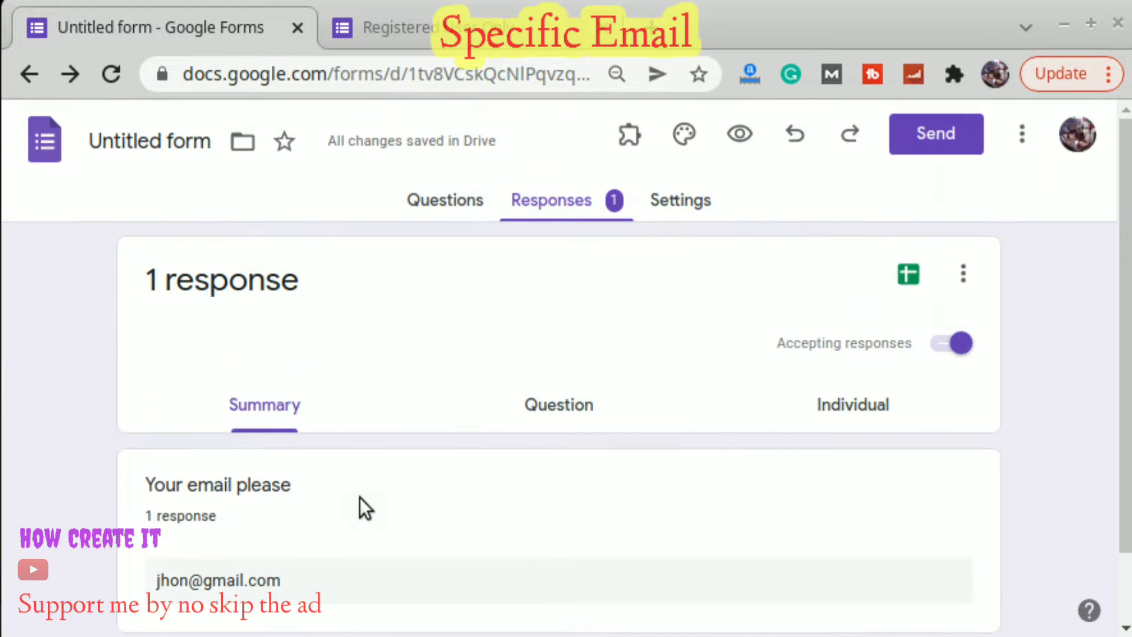
{"action": "left_click", "coordinate": [445, 204]}
{"action": "left_click", "coordinate": [386, 28]}
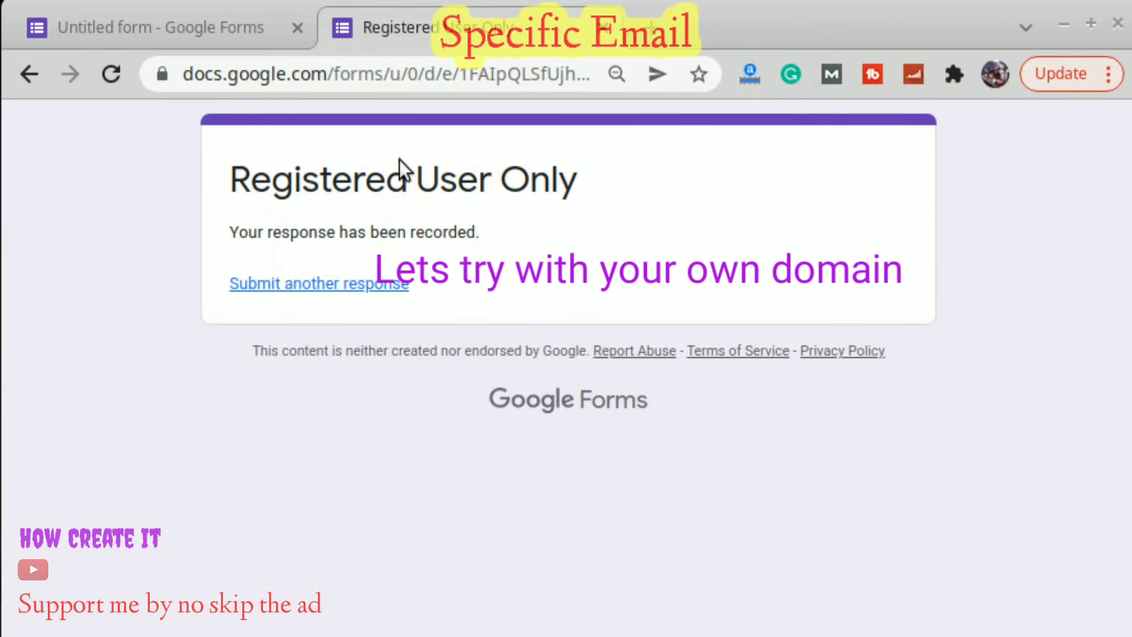
Submit another response with a yourschool.com address and see it rejected.
{"action": "left_click", "coordinate": [298, 285]}
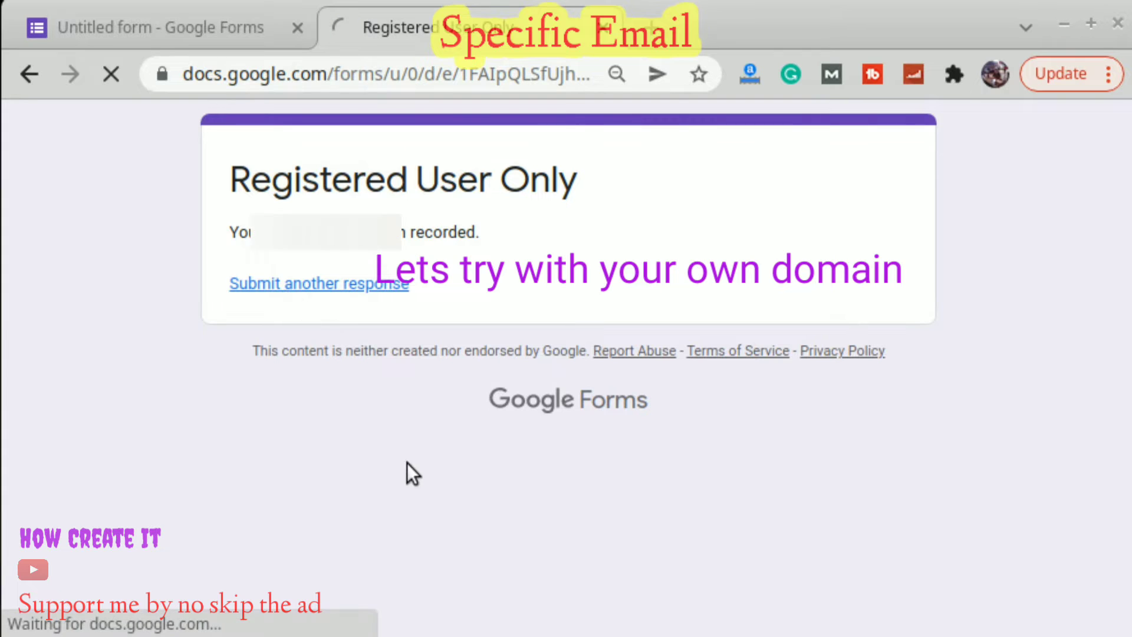
{"action": "left_click", "coordinate": [390, 420]}
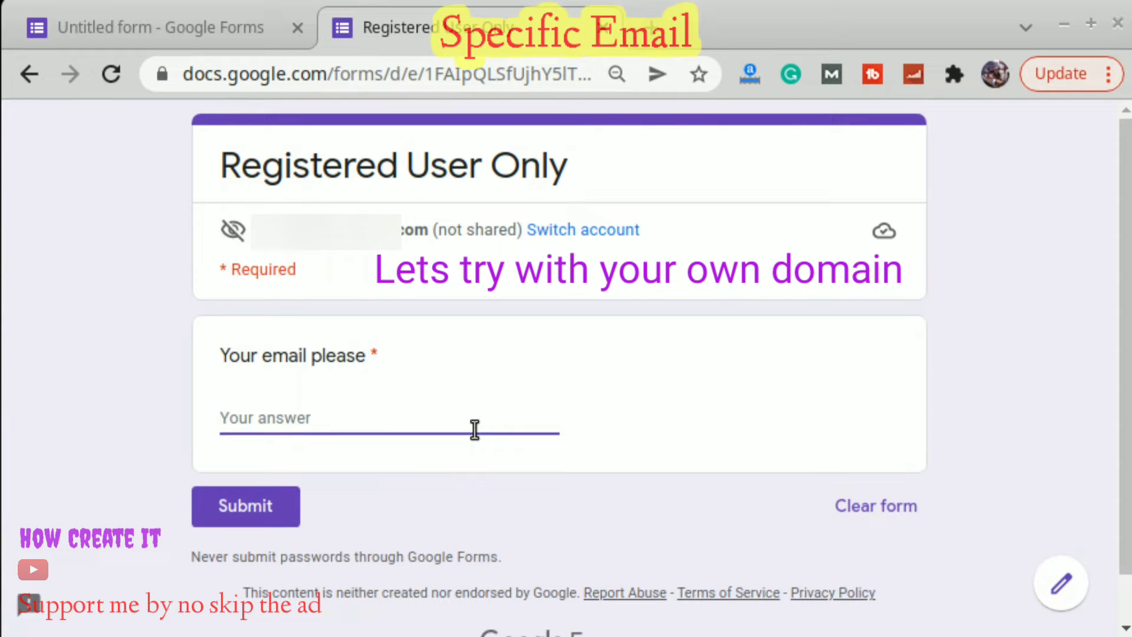
{"action": "type", "text": "examp"}
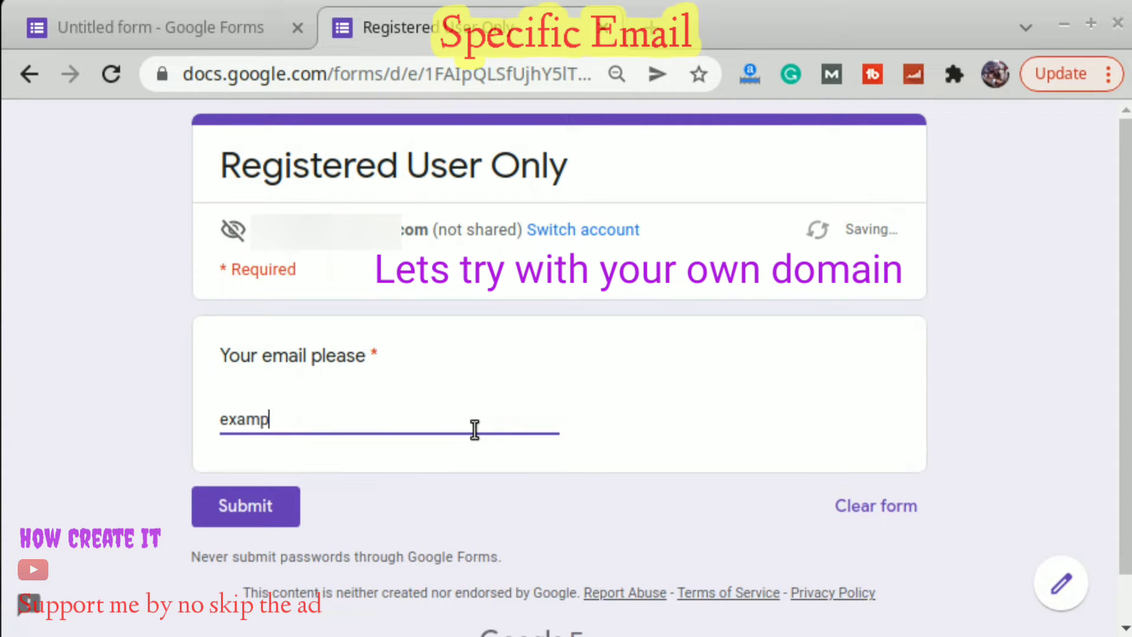
{"action": "type", "text": "le@your"}
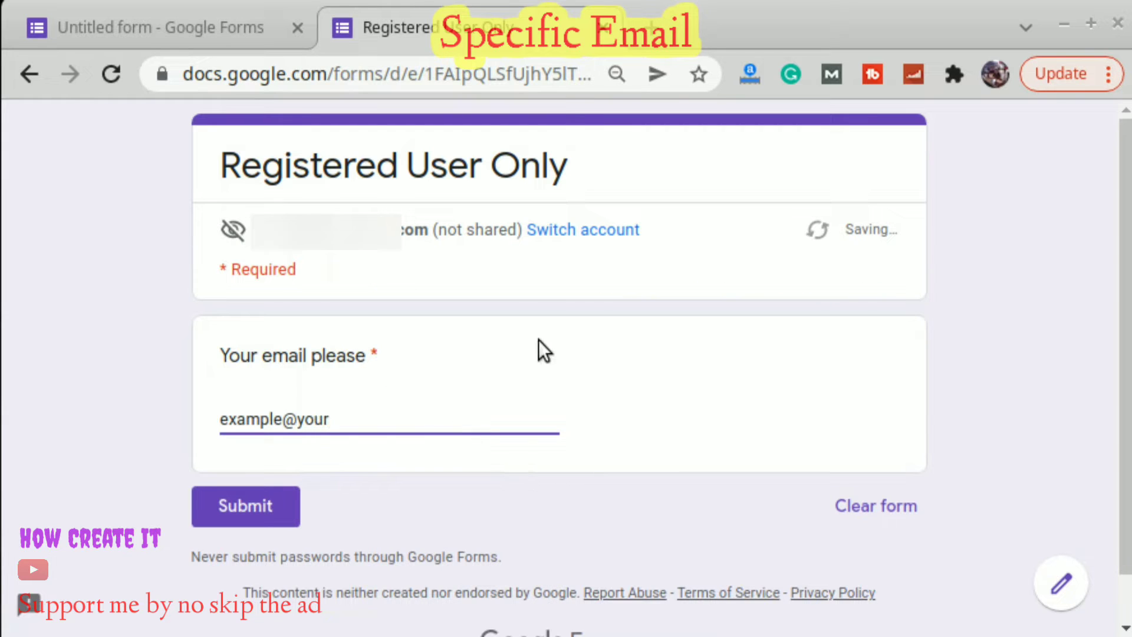
{"action": "type", "text": "school.com"}
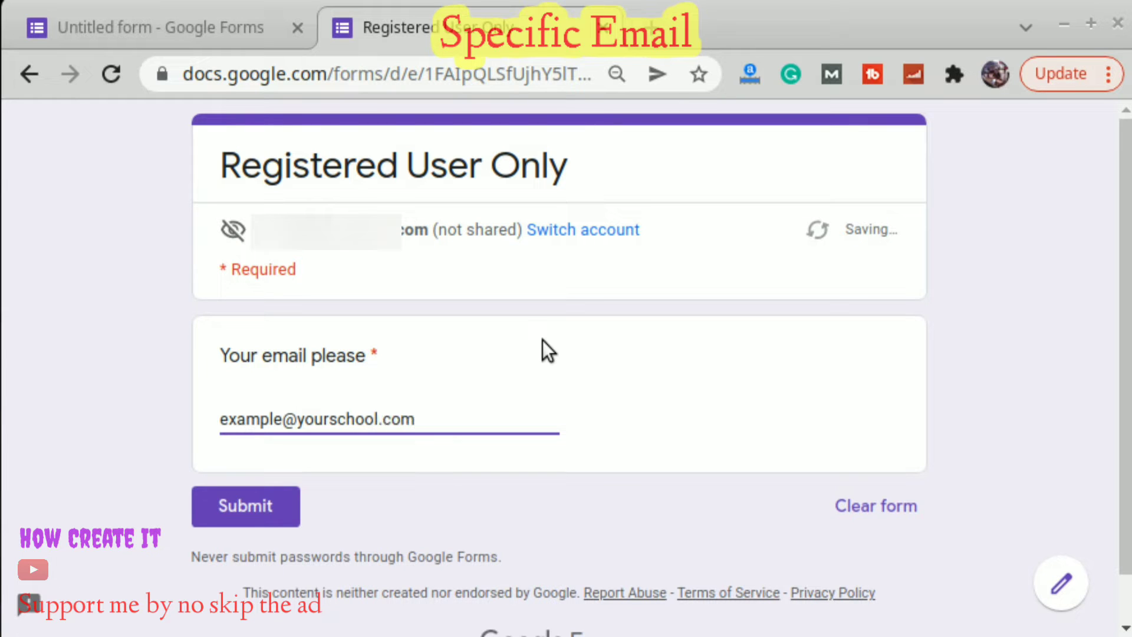
{"action": "left_click", "coordinate": [256, 503]}
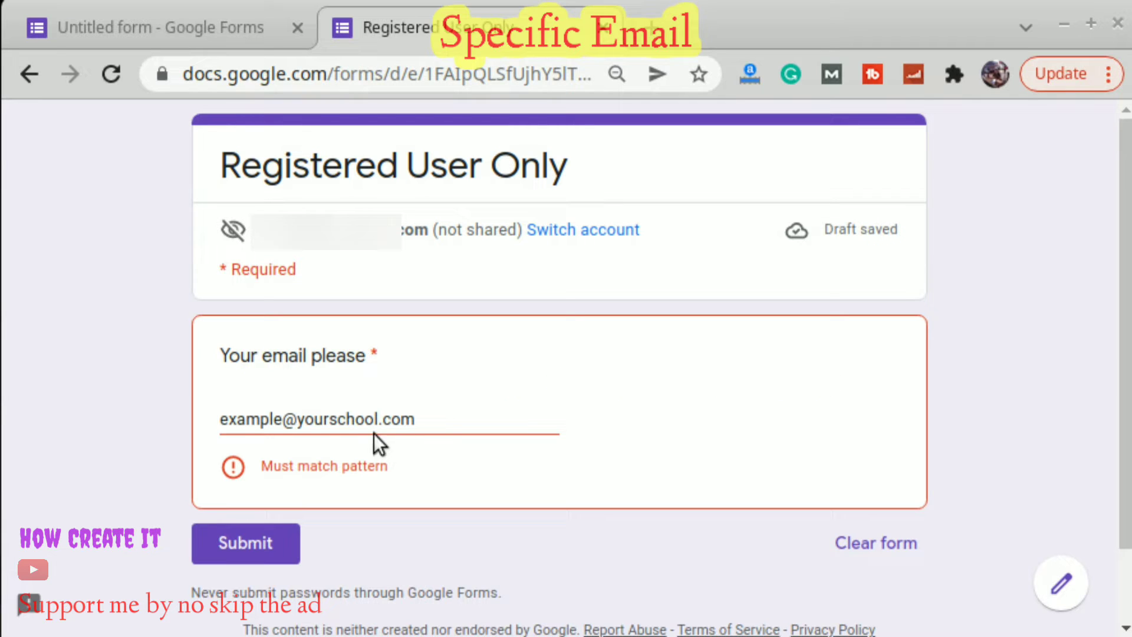
Copy the yourschool.com domain from the entered address.
{"action": "left_click_drag", "start_coordinate": [299, 421], "coordinate": [442, 412]}
{"action": "right_click", "coordinate": [379, 414]}
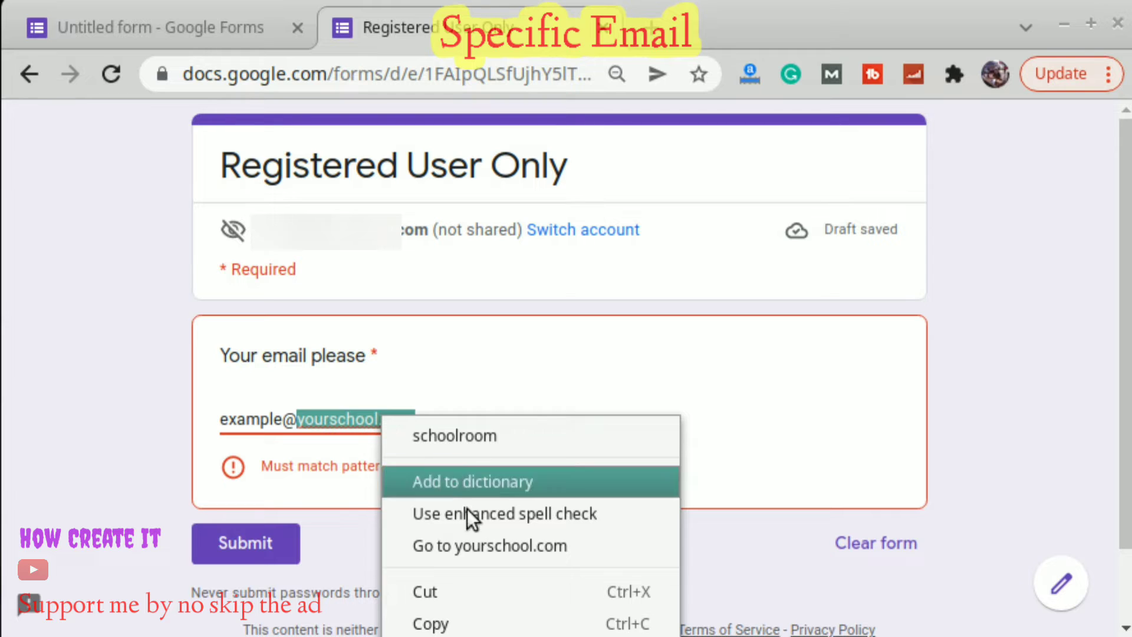
{"action": "left_click", "coordinate": [446, 623]}
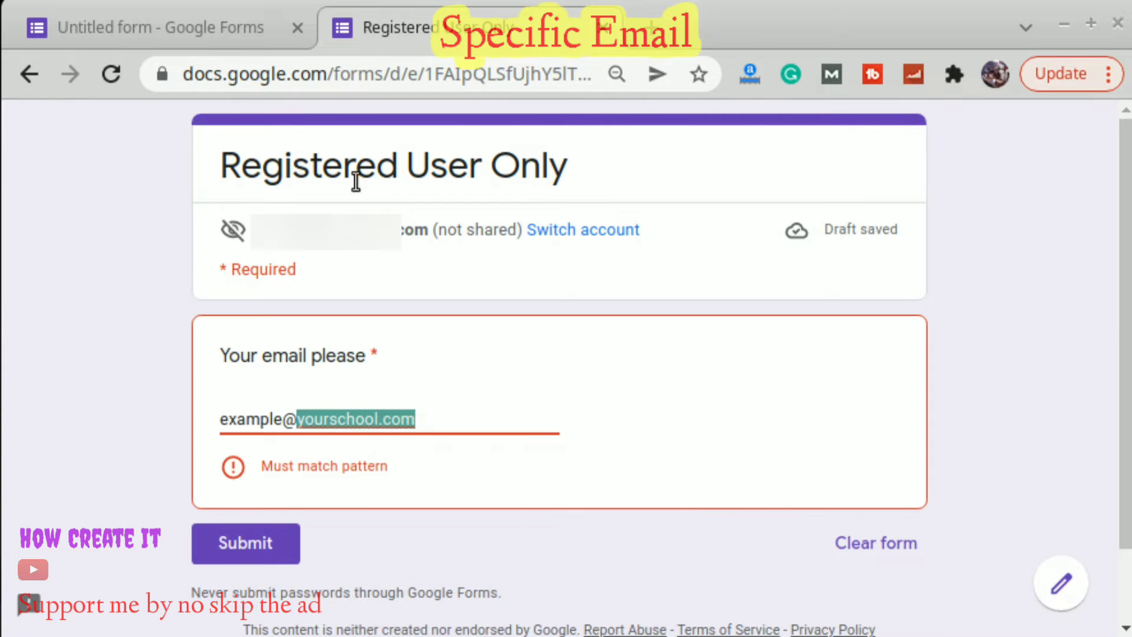
{"action": "left_click", "coordinate": [150, 10]}
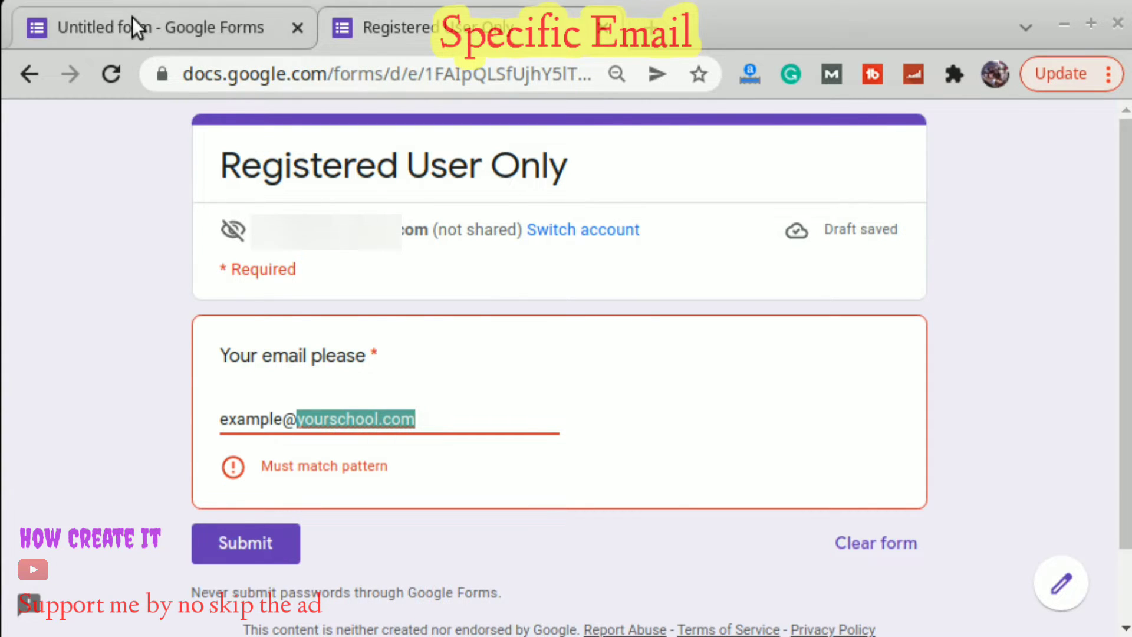
Replace gmail.com in the validation pattern with yourschool.com, adding a trailing '+'.
{"action": "scroll", "coordinate": [863, 437], "scroll_direction": "down", "scroll_amount": 3}
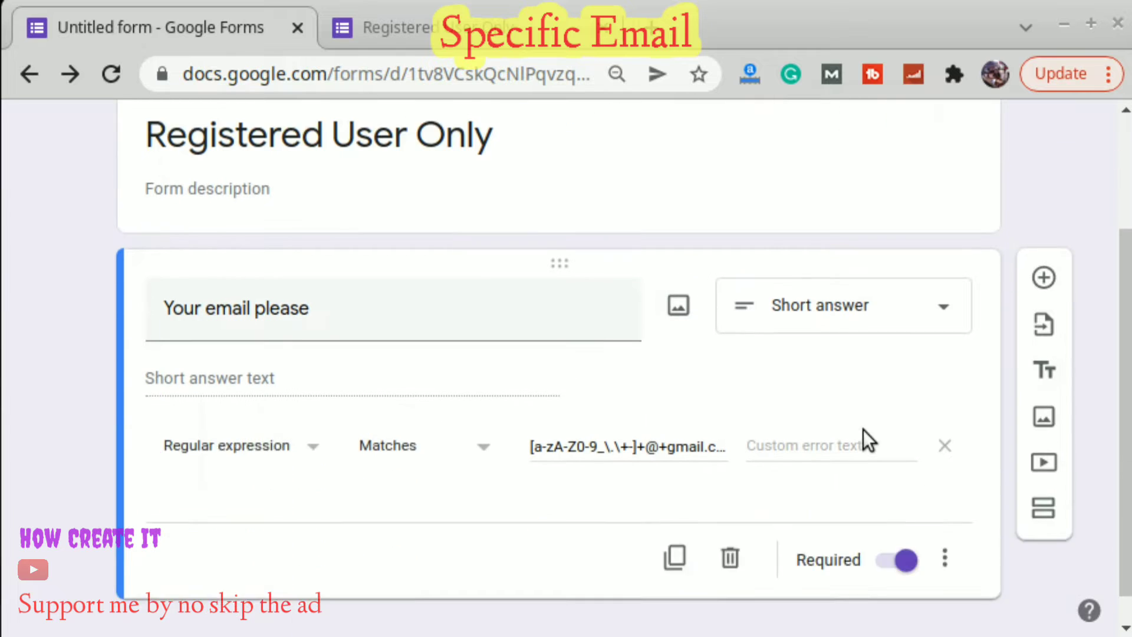
{"action": "left_click", "coordinate": [637, 413]}
{"action": "key", "text": "Right"}
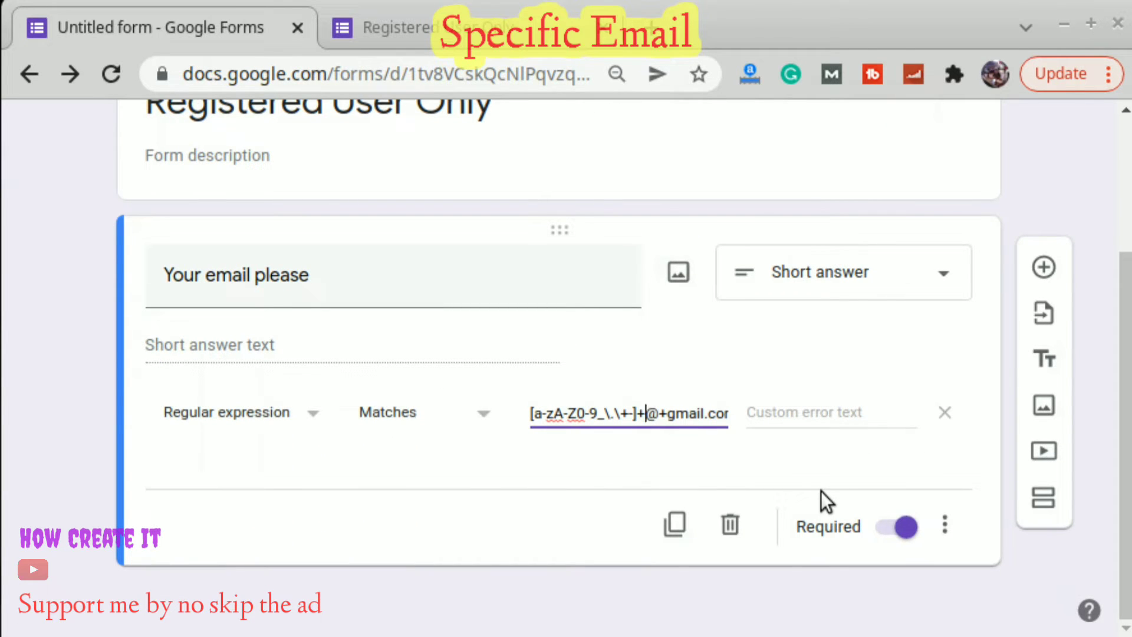
{"action": "key", "text": "Right"}
{"action": "key", "text": "Right"}
{"action": "key", "text": "Right"}
{"action": "key", "text": "Left"}
{"action": "key", "text": "shift+Right"}
{"action": "key", "text": "shift+Right"}
{"action": "key", "text": "shift+Right"}
{"action": "key", "text": "shift+Right"}
{"action": "key", "text": "shift+Right"}
{"action": "key", "text": "shift+Right"}
{"action": "key", "text": "shift+Right"}
{"action": "key", "text": "shift+Right"}
{"action": "key", "text": "shift+Right"}
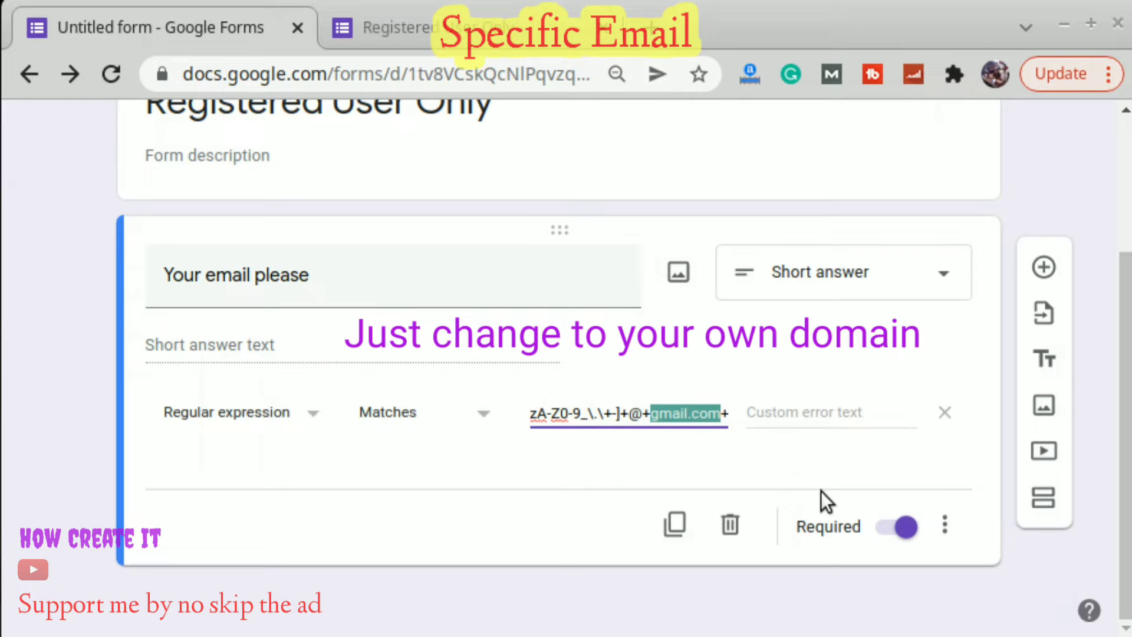
{"action": "key", "text": "ctrl+v"}
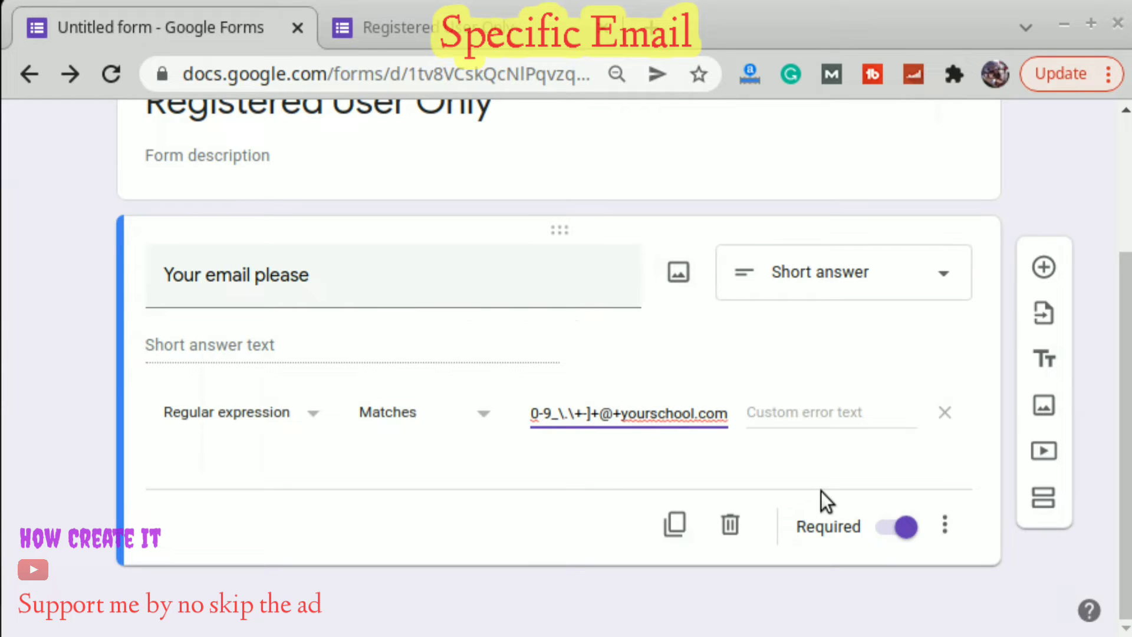
{"action": "type", "text": "+"}
{"action": "scroll", "coordinate": [928, 387], "scroll_direction": "up", "scroll_amount": 3}
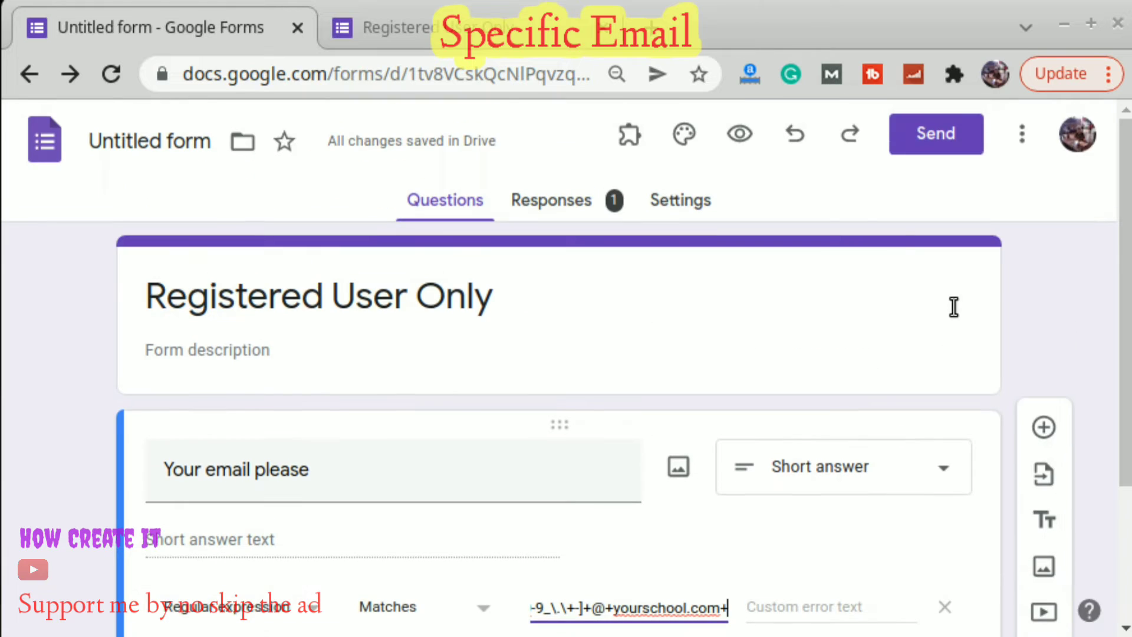
Submit the yourschool.com address in the preview and confirm the Responses tab shows 2 responses.
{"action": "left_click", "coordinate": [740, 135]}
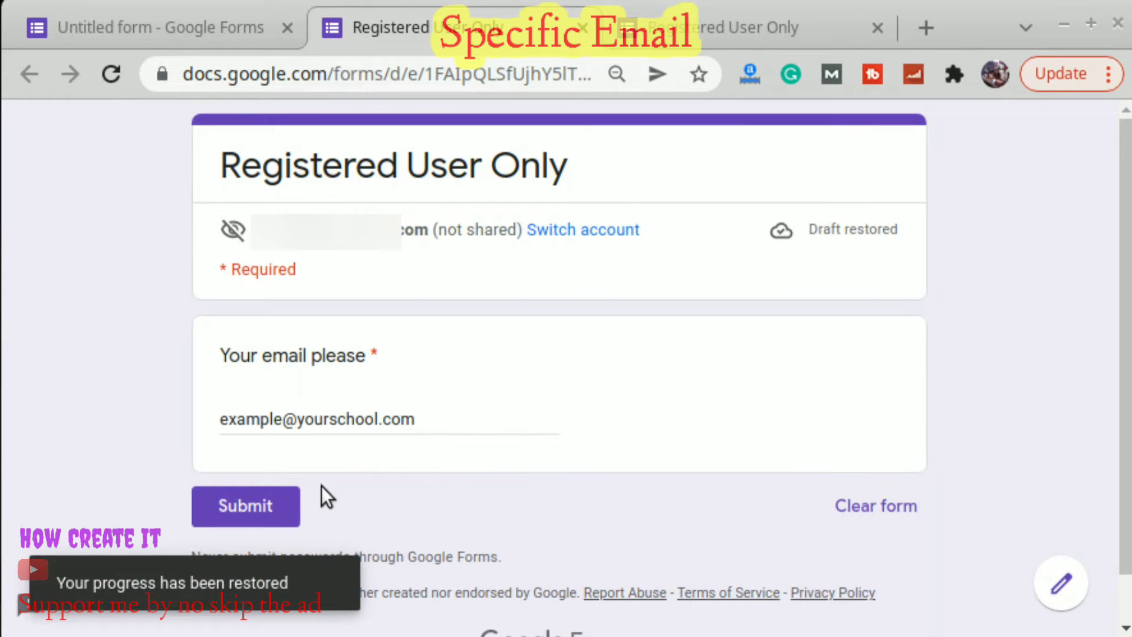
{"action": "left_click", "coordinate": [284, 506]}
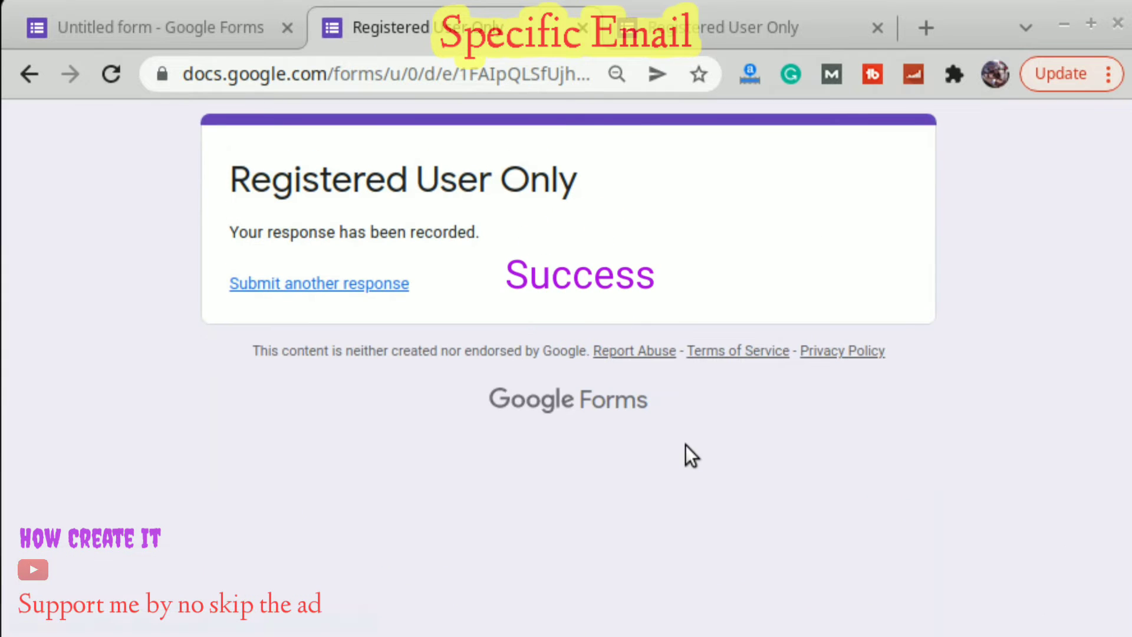
{"action": "left_click", "coordinate": [200, 37]}
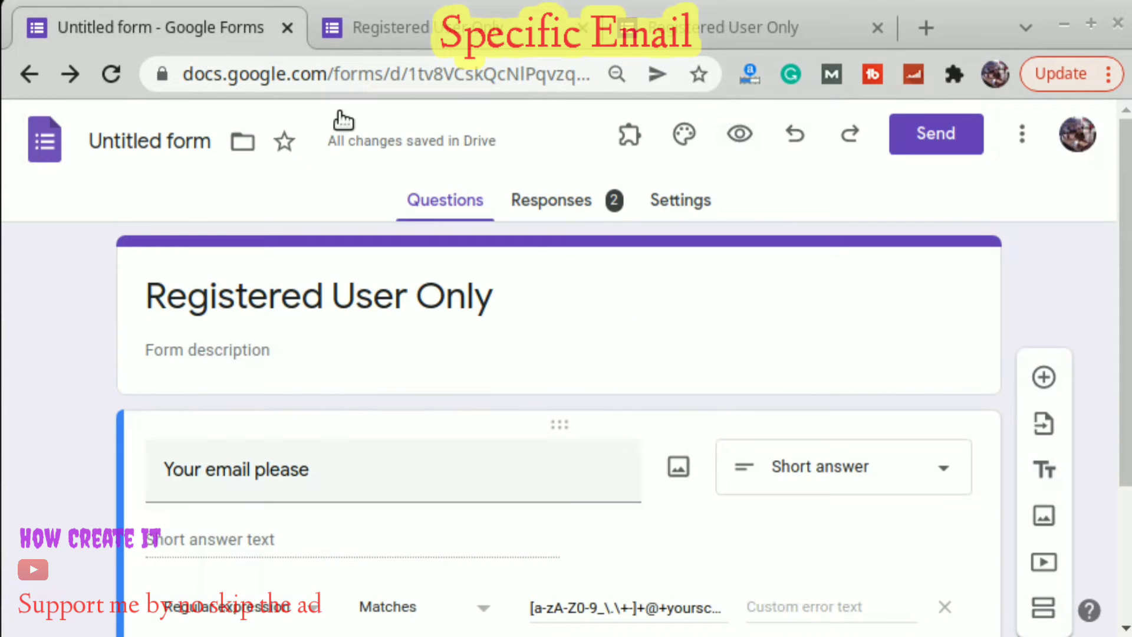
{"action": "left_click", "coordinate": [527, 197]}
{"action": "scroll", "coordinate": [783, 450], "scroll_direction": "down", "scroll_amount": 3}
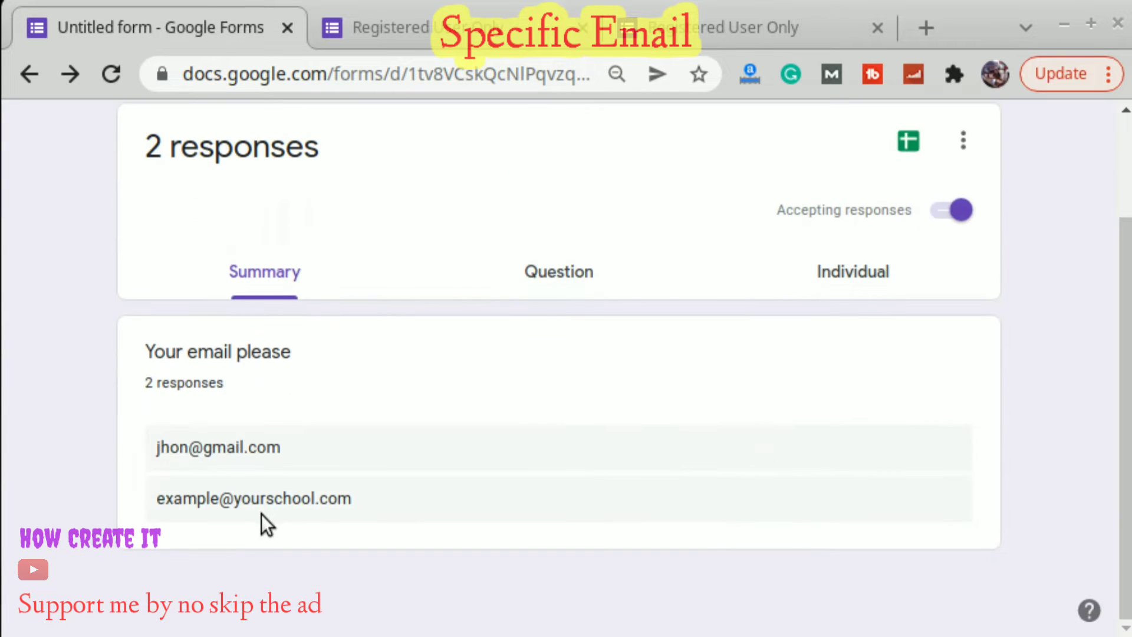
{"action": "left_click_drag", "start_coordinate": [154, 502], "coordinate": [378, 511]}
{"action": "left_click", "coordinate": [415, 494]}
{"action": "scroll", "coordinate": [775, 434], "scroll_direction": "up", "scroll_amount": 3}
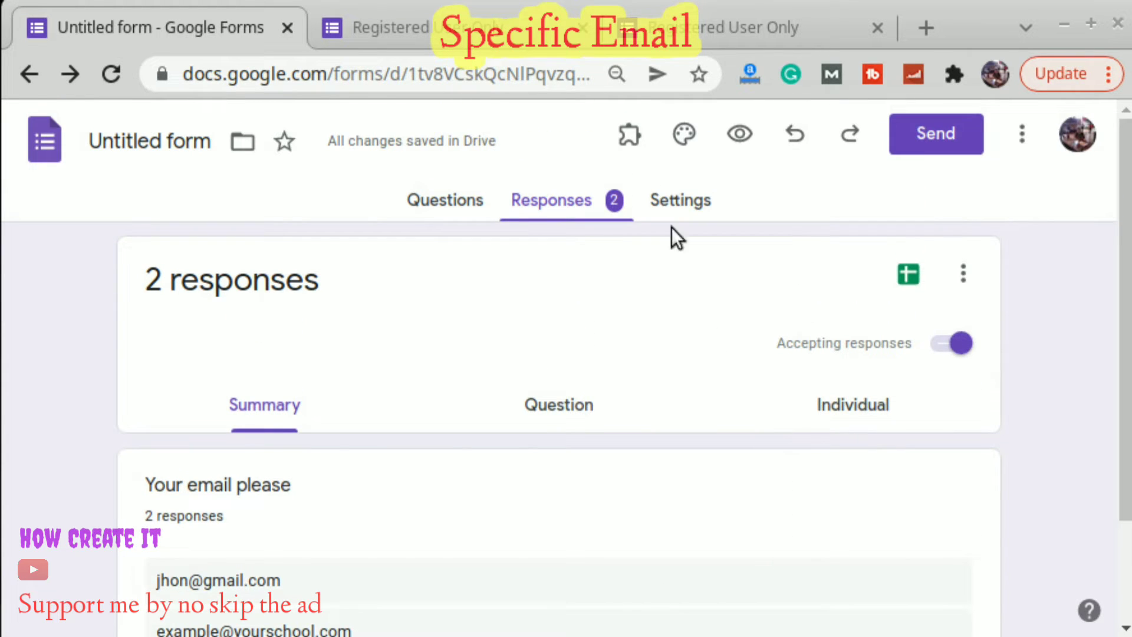
Compare the response-recorded page with the earlier rejected-email attempt.
{"action": "left_click", "coordinate": [448, 192]}
{"action": "left_click", "coordinate": [441, 32]}
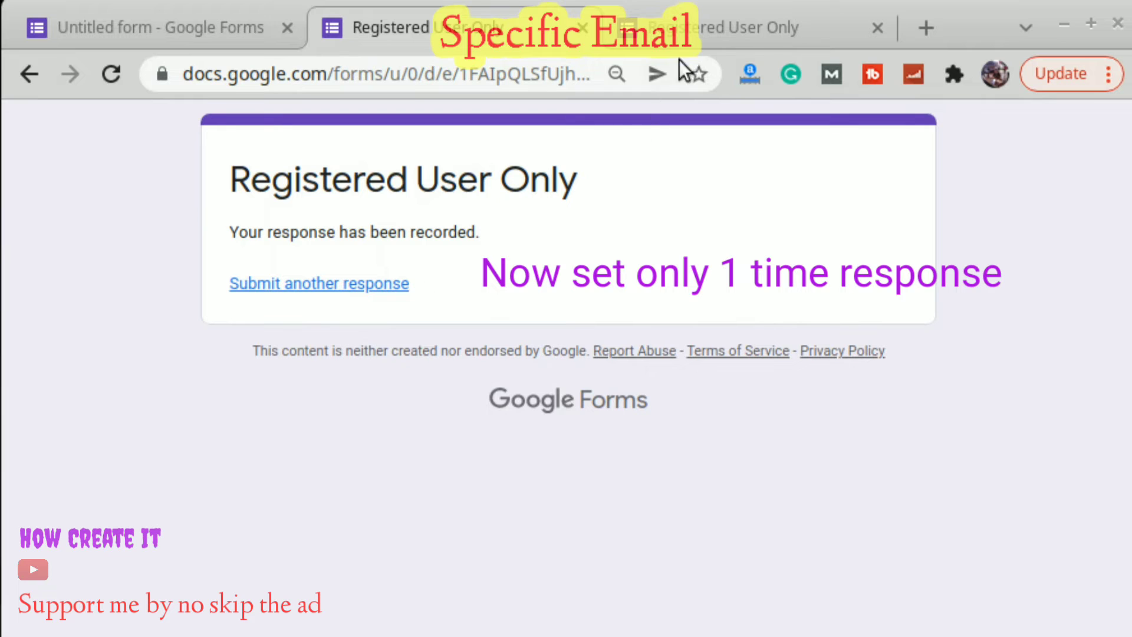
{"action": "left_click", "coordinate": [724, 29]}
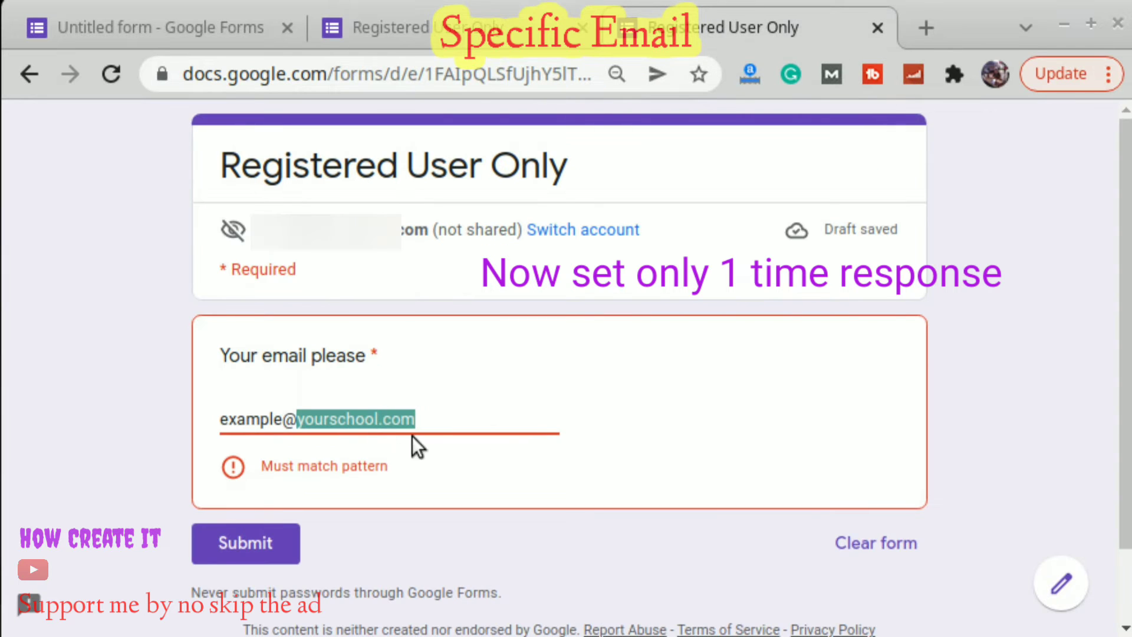
{"action": "left_click", "coordinate": [500, 47]}
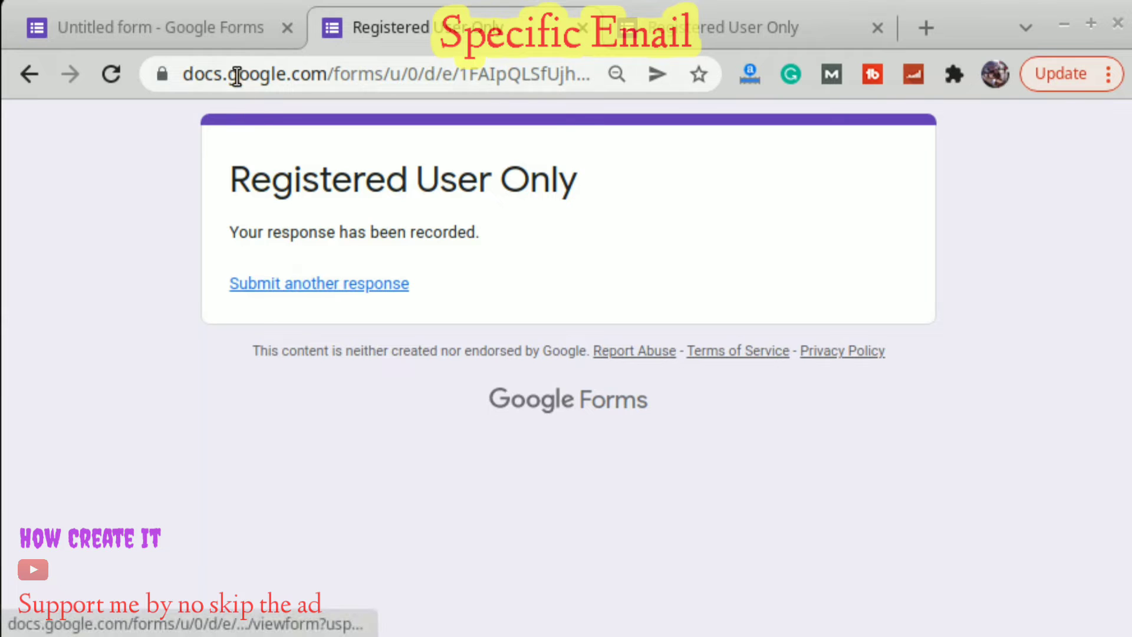
{"action": "left_click", "coordinate": [212, 28]}
Switch on 'Limit to 1 response' in the form's Responses settings.
{"action": "left_click", "coordinate": [653, 198]}
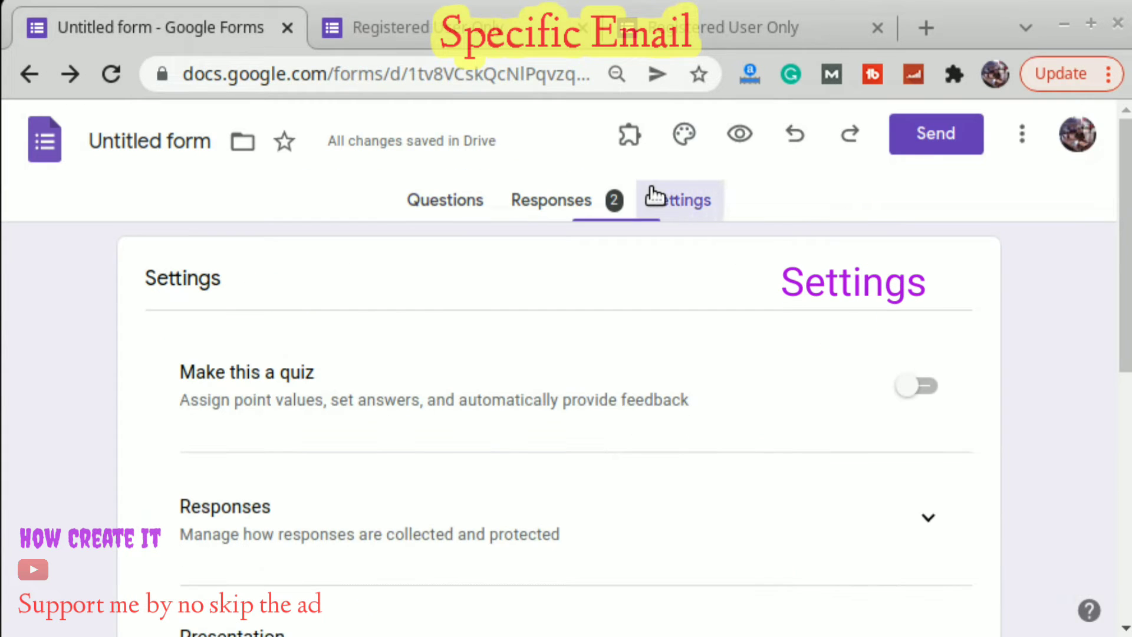
{"action": "scroll", "coordinate": [952, 328], "scroll_direction": "down", "scroll_amount": 5}
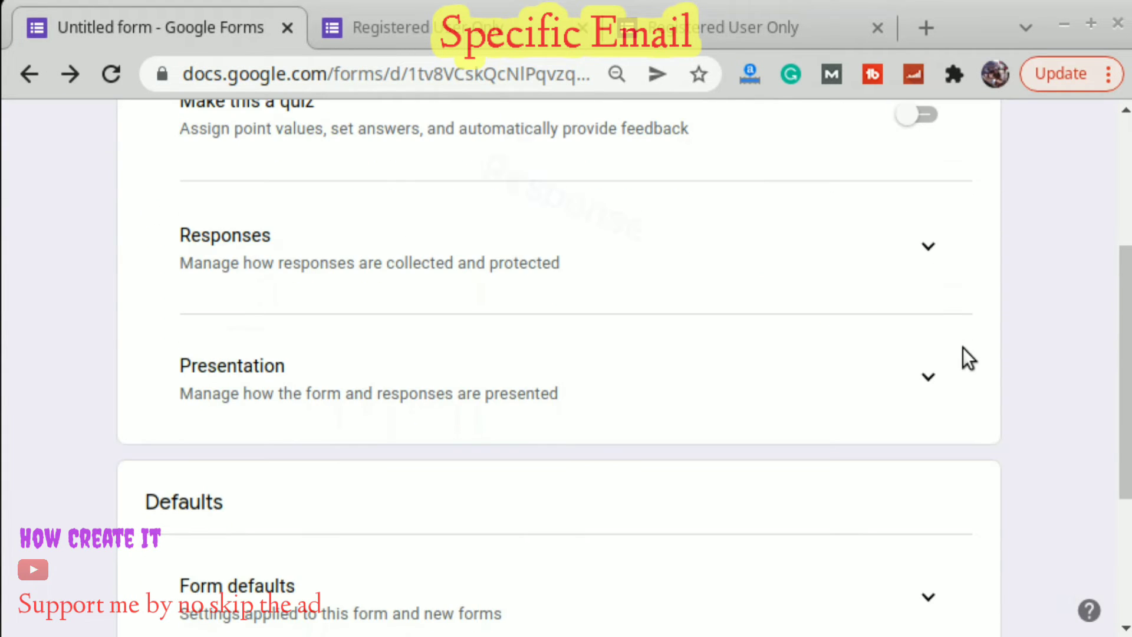
{"action": "left_click", "coordinate": [936, 251]}
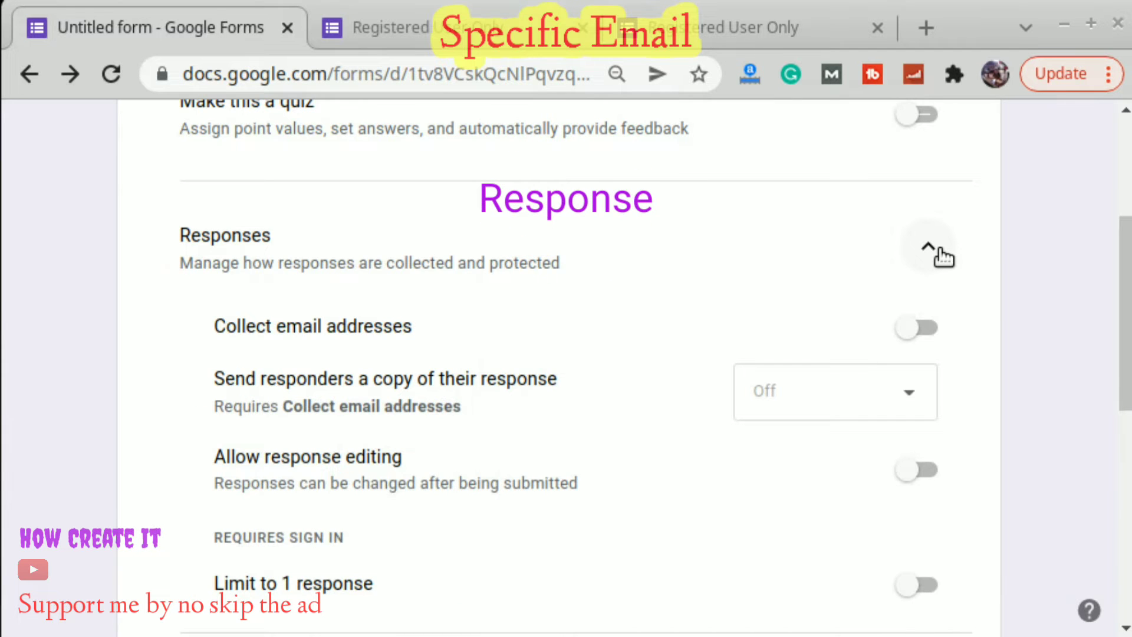
{"action": "scroll", "coordinate": [674, 420], "scroll_direction": "down", "scroll_amount": 3}
{"action": "left_click_drag", "start_coordinate": [202, 454], "coordinate": [259, 458]}
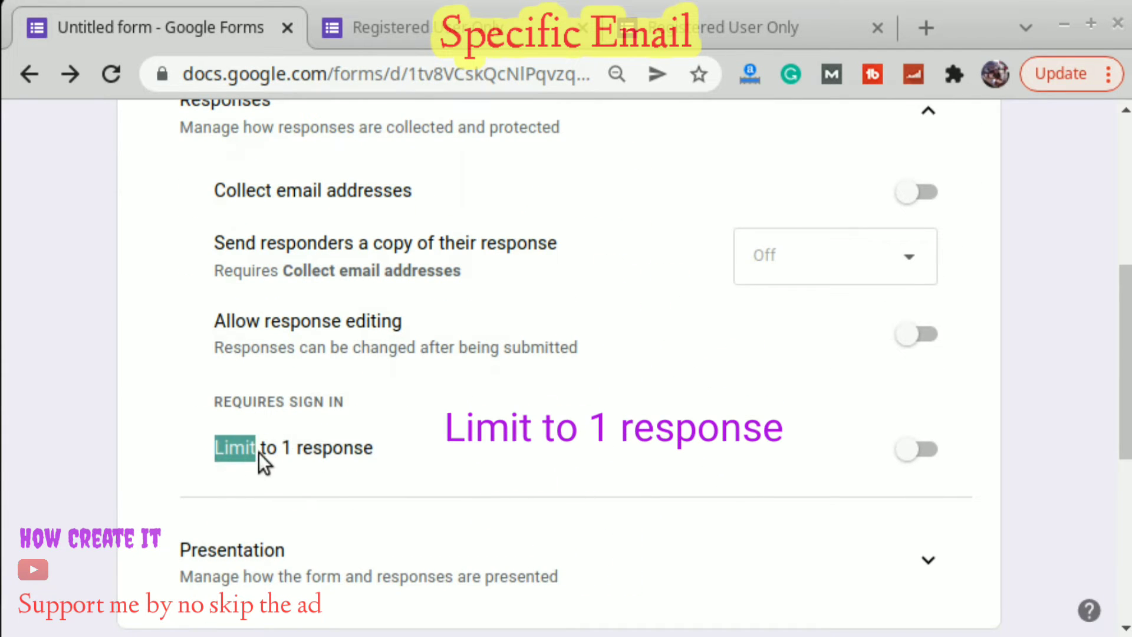
{"action": "left_click", "coordinate": [917, 450]}
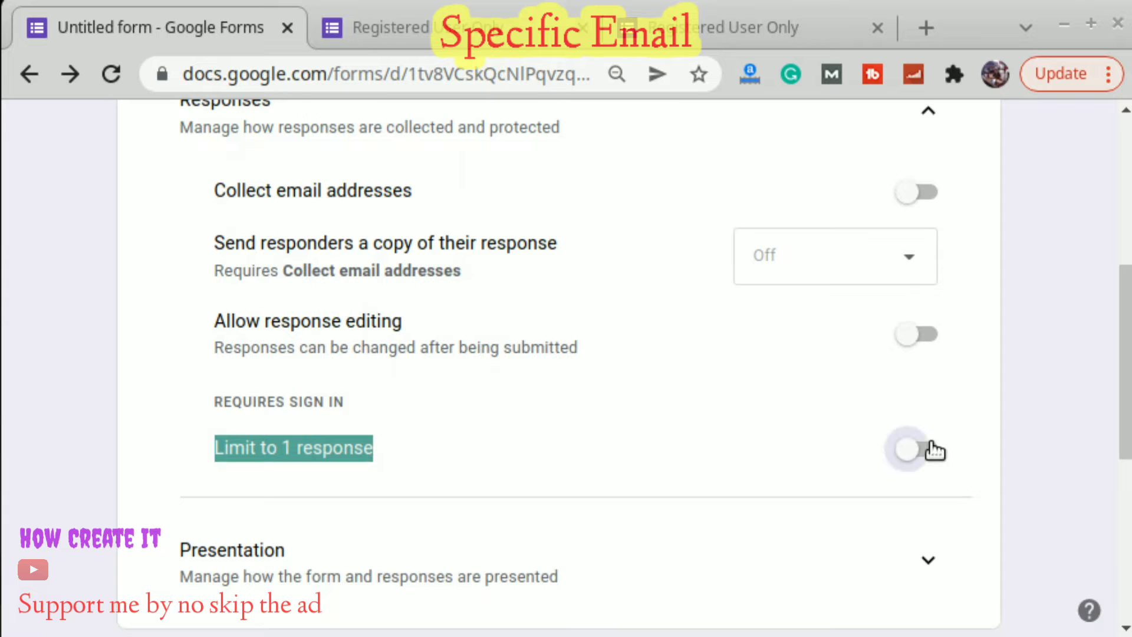
{"action": "scroll", "coordinate": [984, 437], "scroll_direction": "up", "scroll_amount": 6}
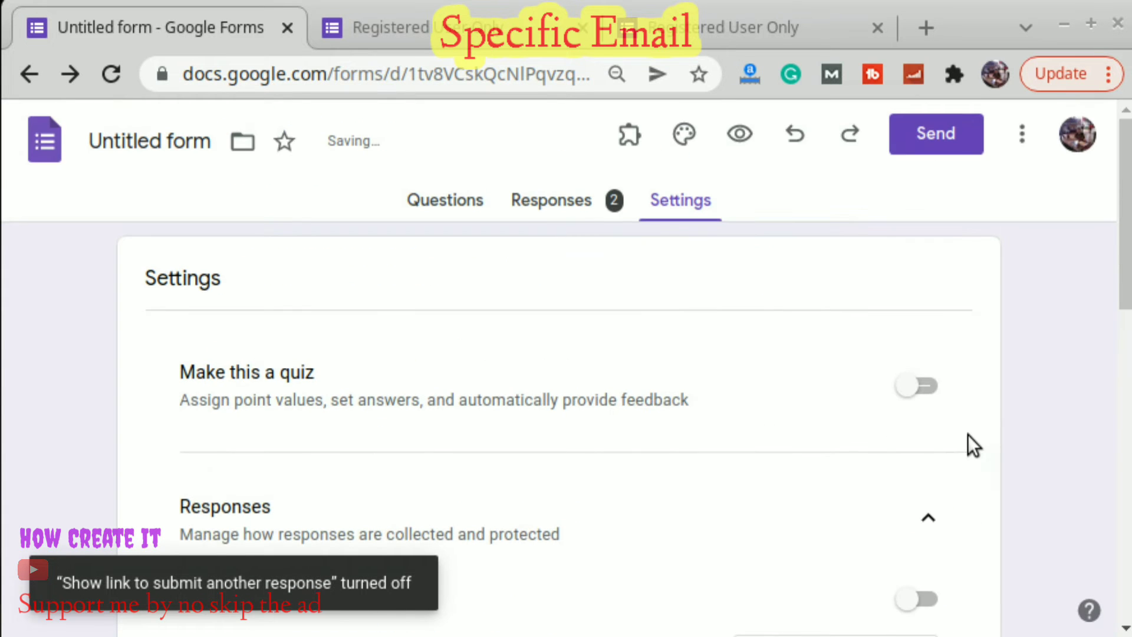
{"action": "left_click", "coordinate": [451, 207]}
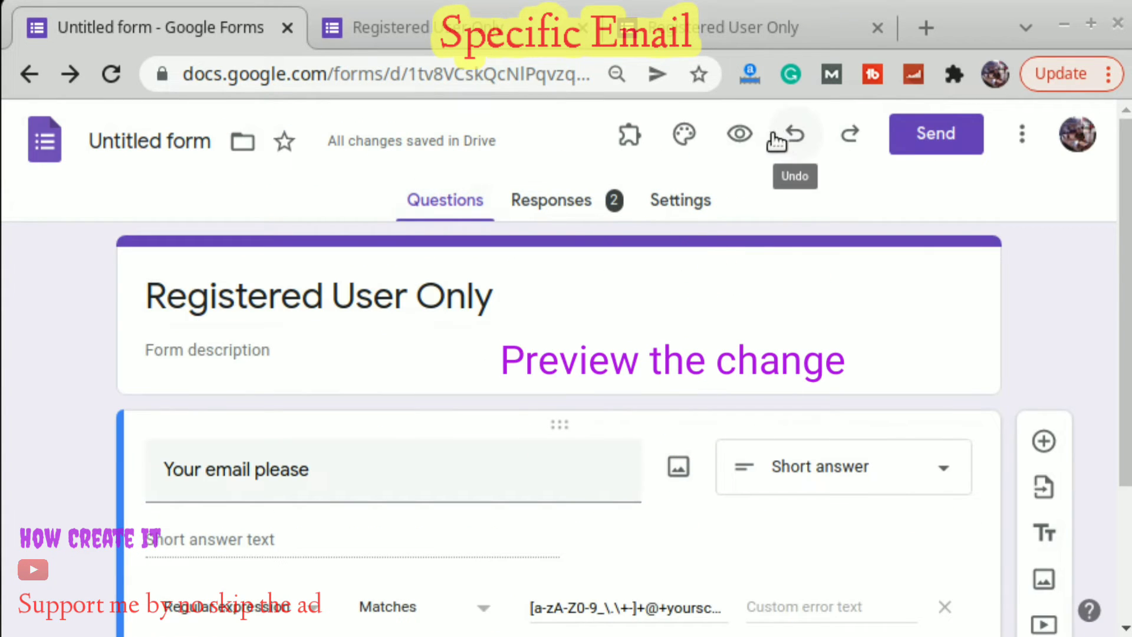
Submit a test email answer in the form preview.
{"action": "left_click", "coordinate": [739, 133]}
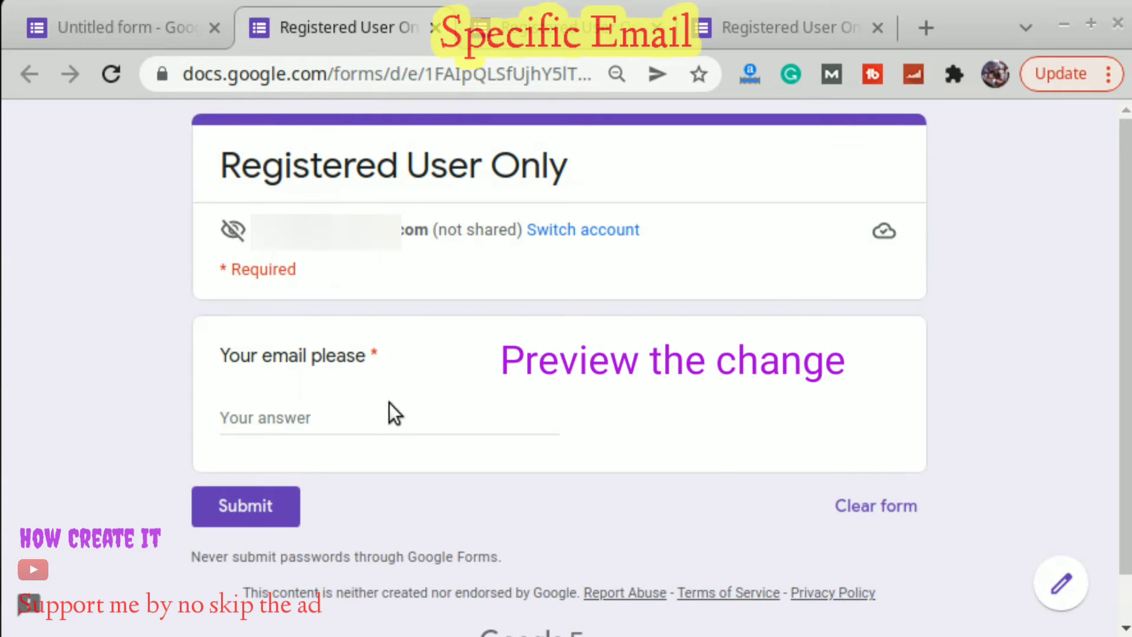
{"action": "left_click", "coordinate": [344, 421]}
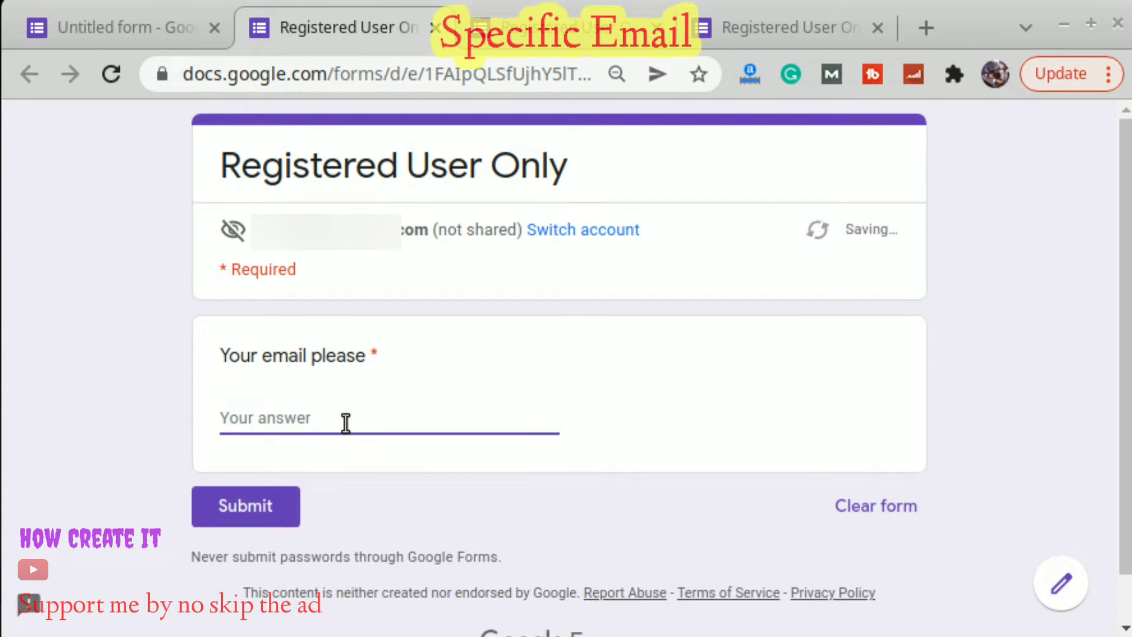
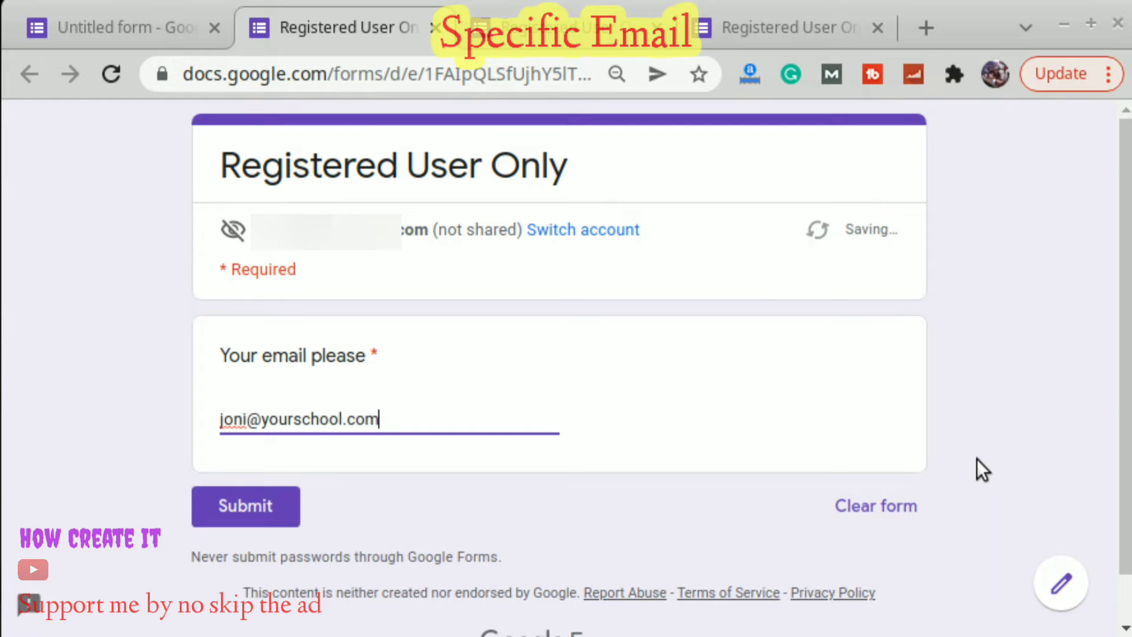
{"action": "left_click", "coordinate": [222, 514]}
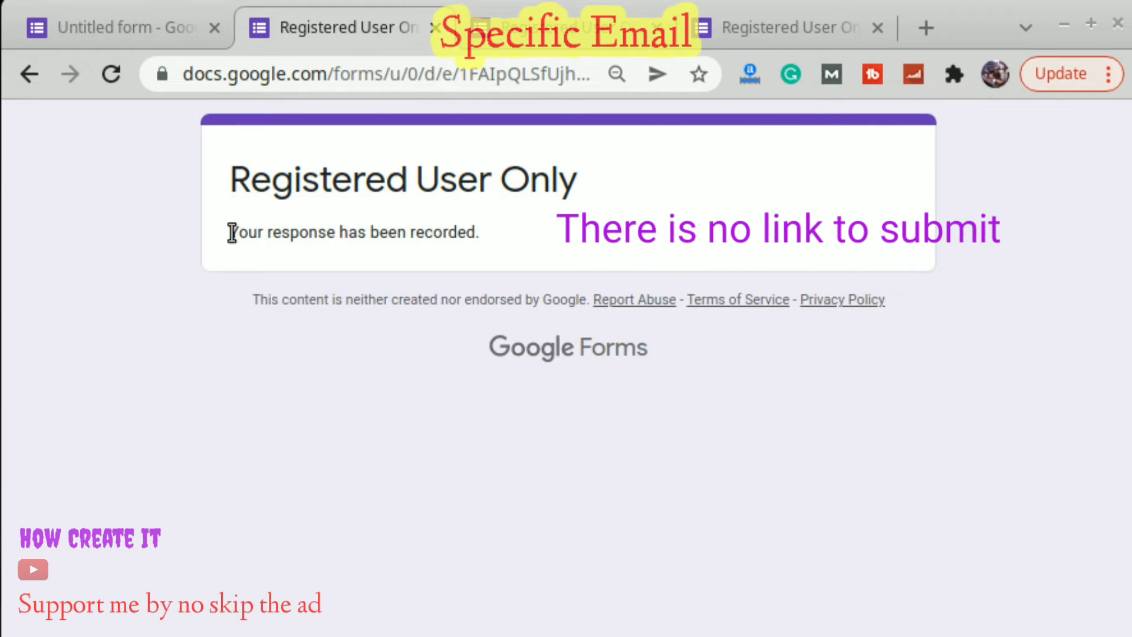
Confirm the new confirmation page lacks the 'Submit another response' option seen earlier.
{"action": "left_click_drag", "start_coordinate": [232, 232], "coordinate": [504, 245]}
{"action": "left_click", "coordinate": [524, 47]}
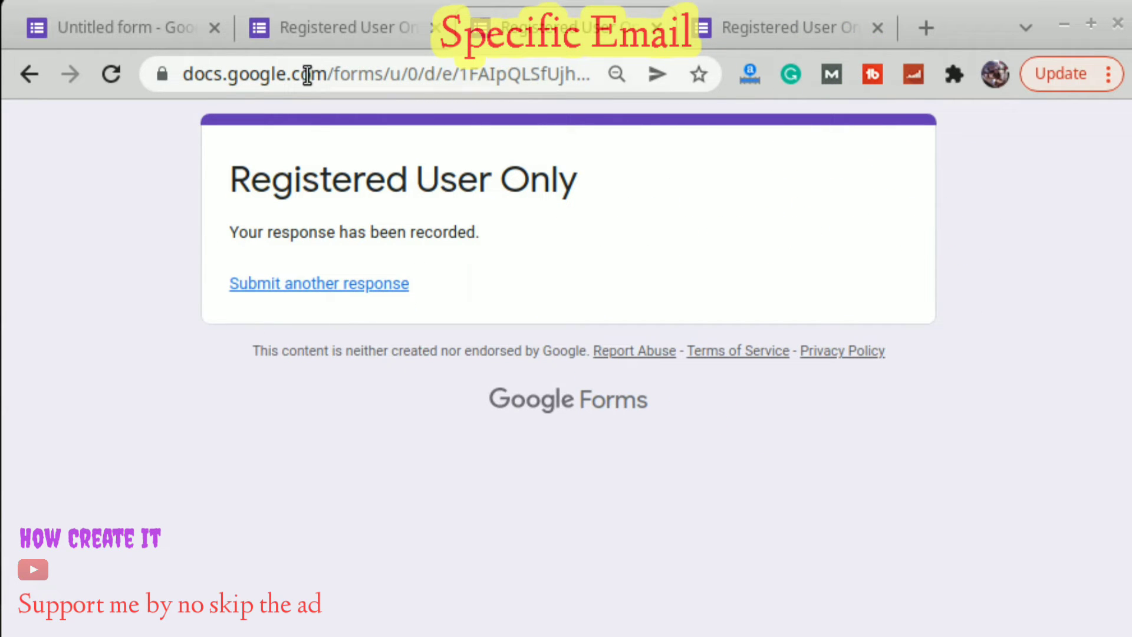
{"action": "left_click", "coordinate": [309, 38]}
{"action": "left_click", "coordinate": [125, 23]}
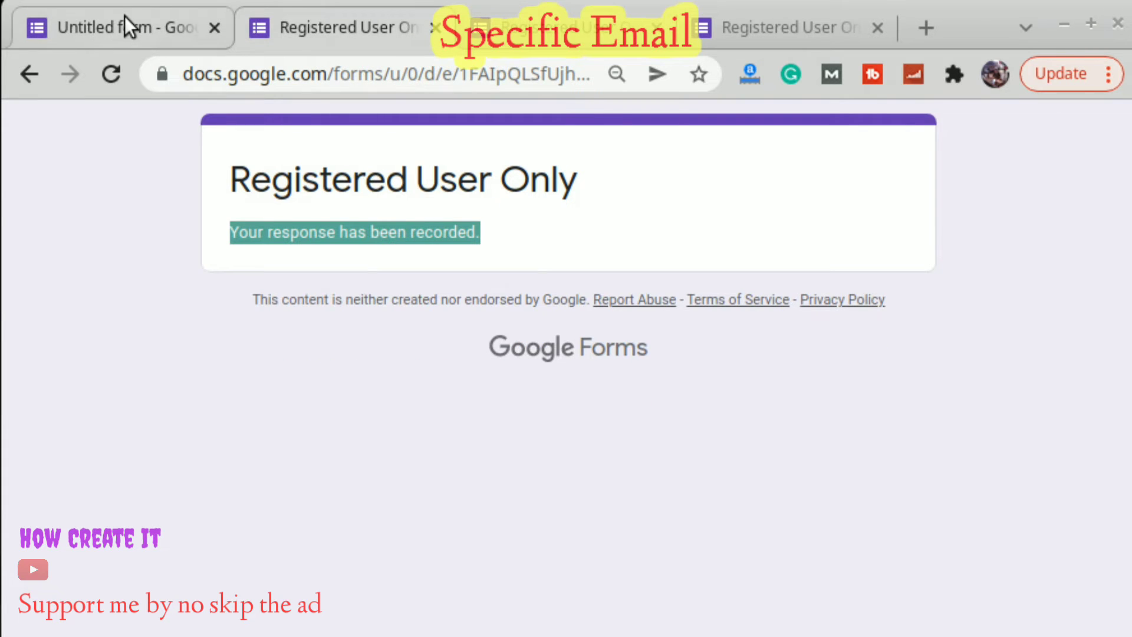
{"action": "scroll", "coordinate": [643, 333], "scroll_direction": "down", "scroll_amount": 3}
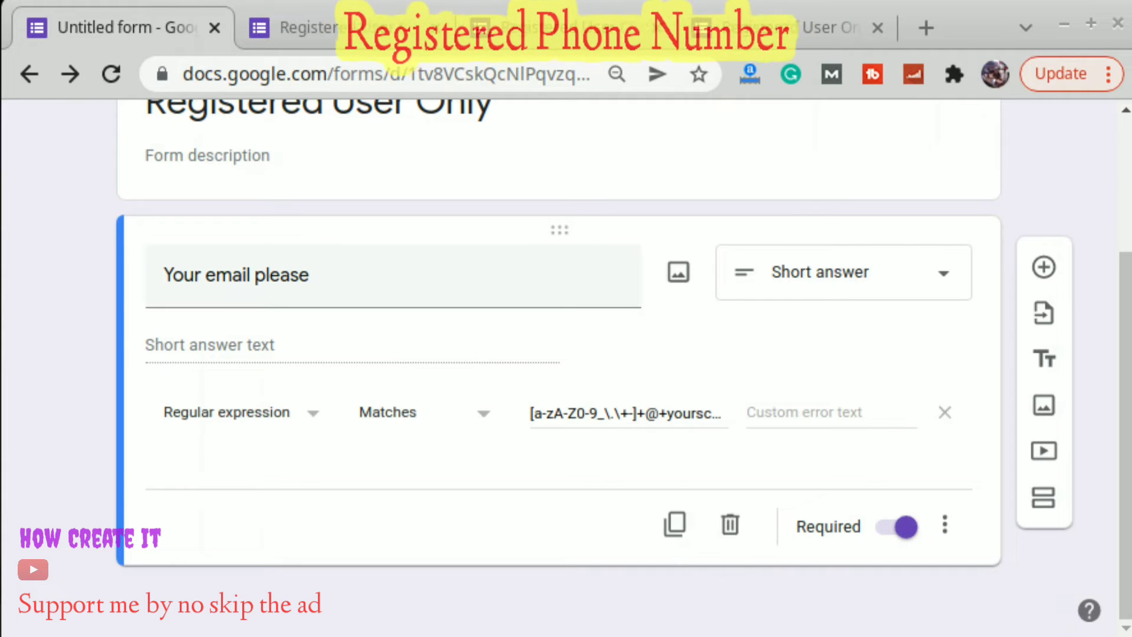
{"action": "key", "text": "alt+Tab"}
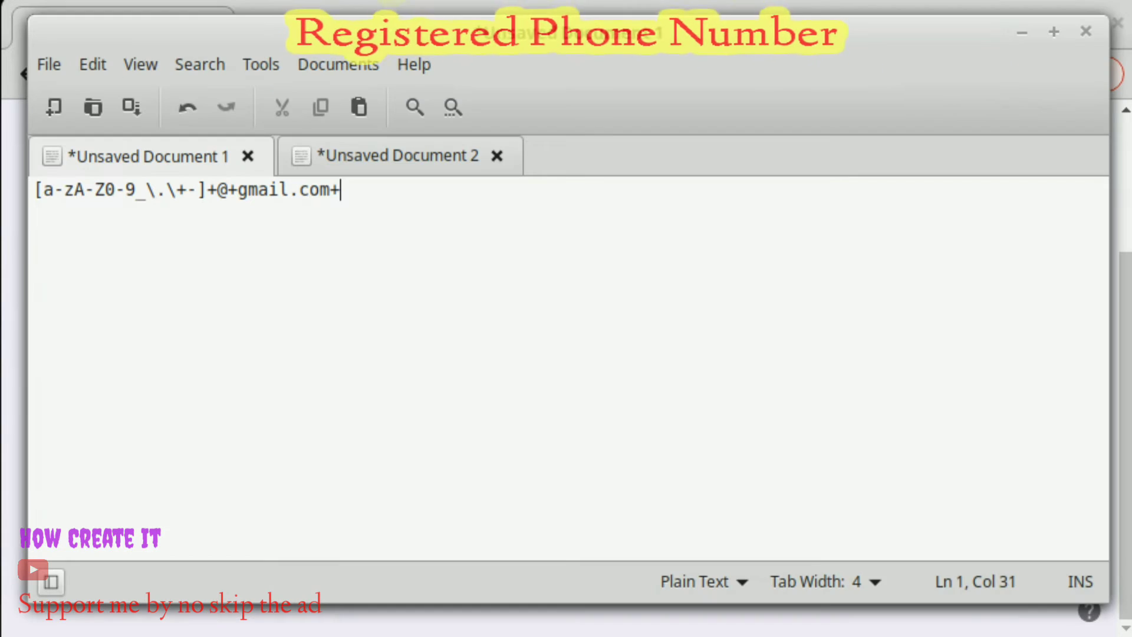
Open Unsaved Document 2 and scroll through its pipe-separated list of 8-digit phone numbers.
{"action": "left_click", "coordinate": [365, 154]}
{"action": "scroll", "coordinate": [270, 230], "scroll_direction": "down", "scroll_amount": 2}
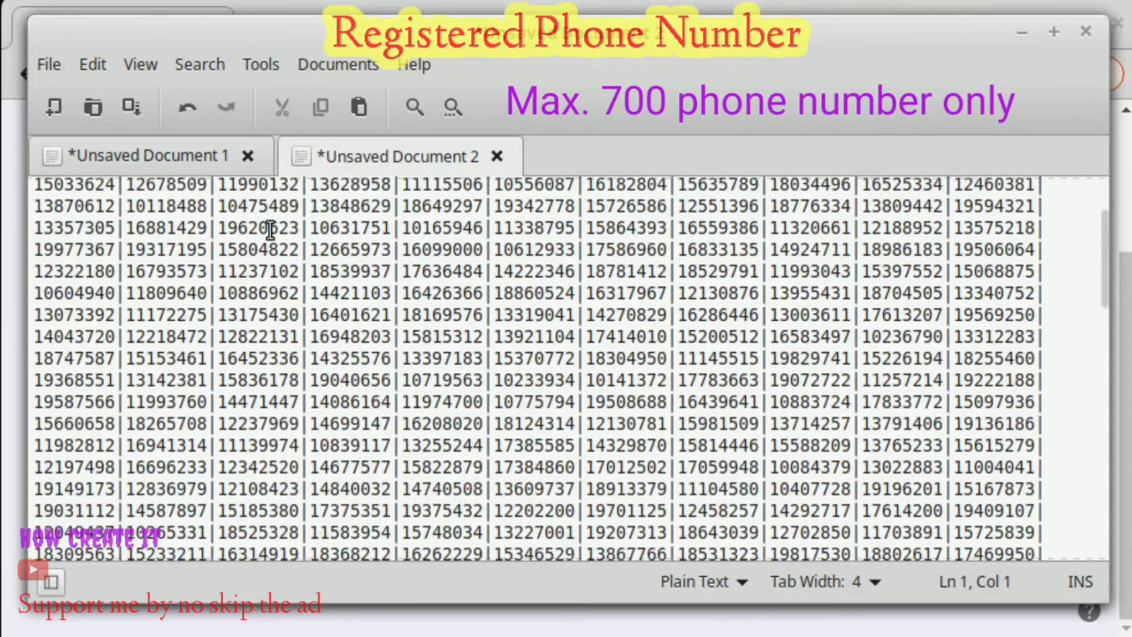
{"action": "scroll", "coordinate": [270, 230], "scroll_direction": "down", "scroll_amount": 10}
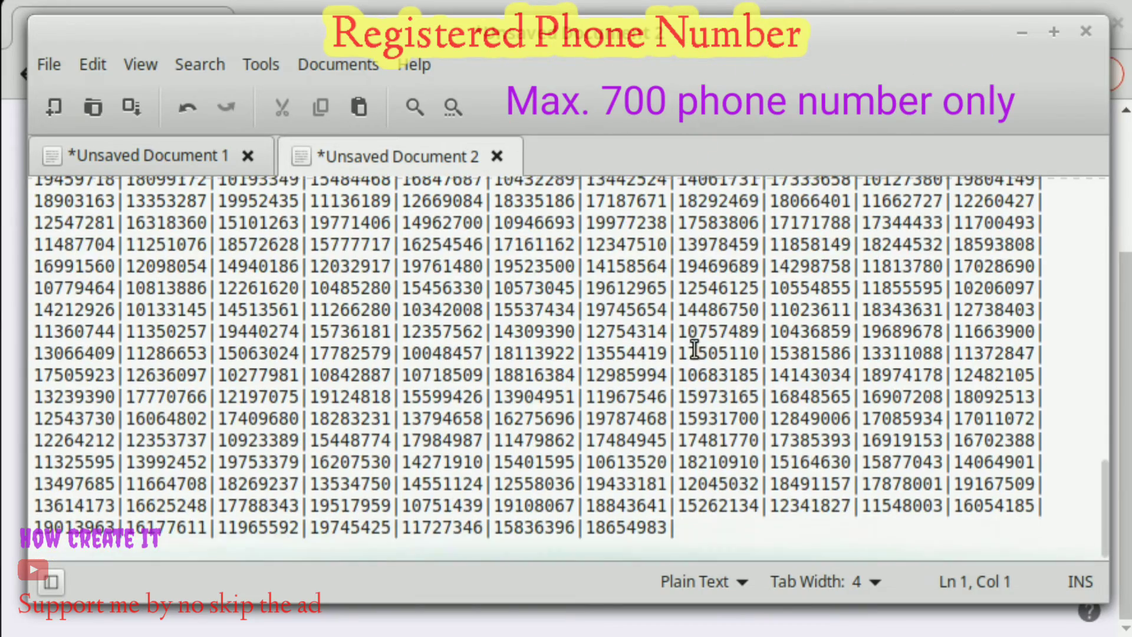
{"action": "scroll", "coordinate": [698, 361], "scroll_direction": "up", "scroll_amount": 15}
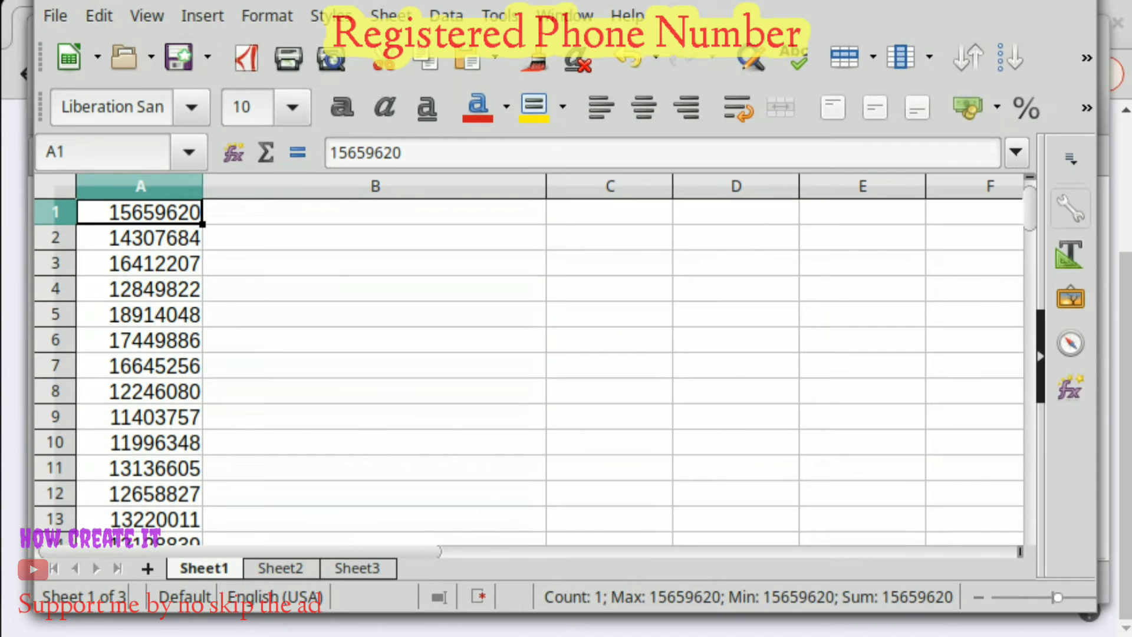
Type the note '700 phone number' into A702, just below the last number in A700.
{"action": "left_click", "coordinate": [188, 238]}
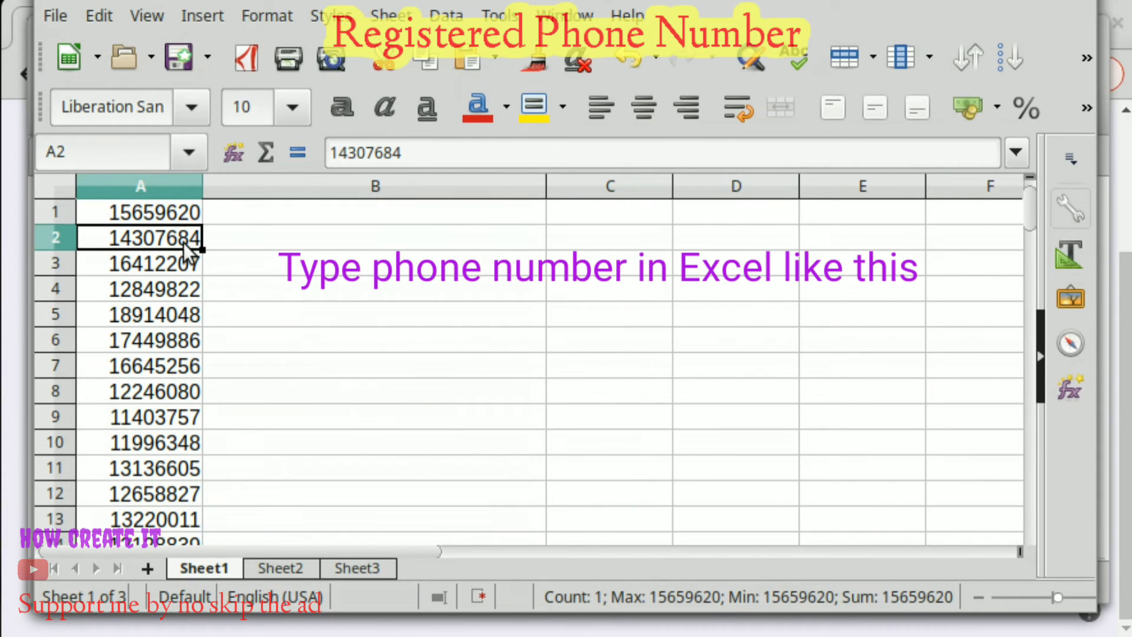
{"action": "scroll", "coordinate": [188, 239], "scroll_direction": "down", "scroll_amount": 13}
{"action": "left_click", "coordinate": [160, 314]}
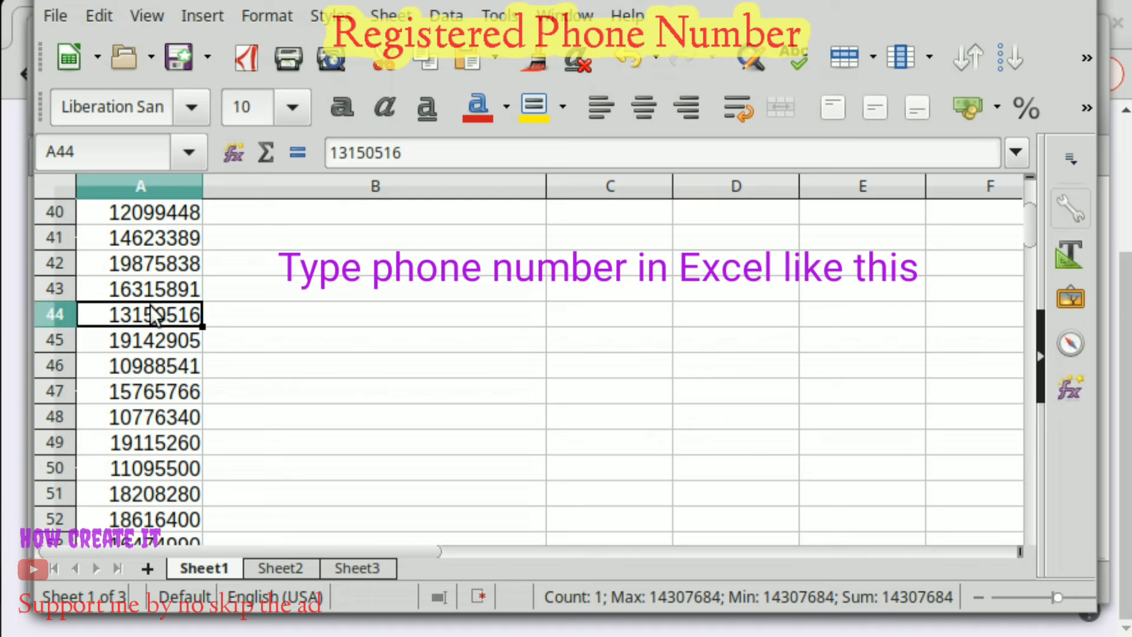
{"action": "key", "text": "ctrl+Down"}
{"action": "scroll", "coordinate": [168, 319], "scroll_direction": "down", "scroll_amount": 1}
{"action": "scroll", "coordinate": [168, 316], "scroll_direction": "up", "scroll_amount": 1}
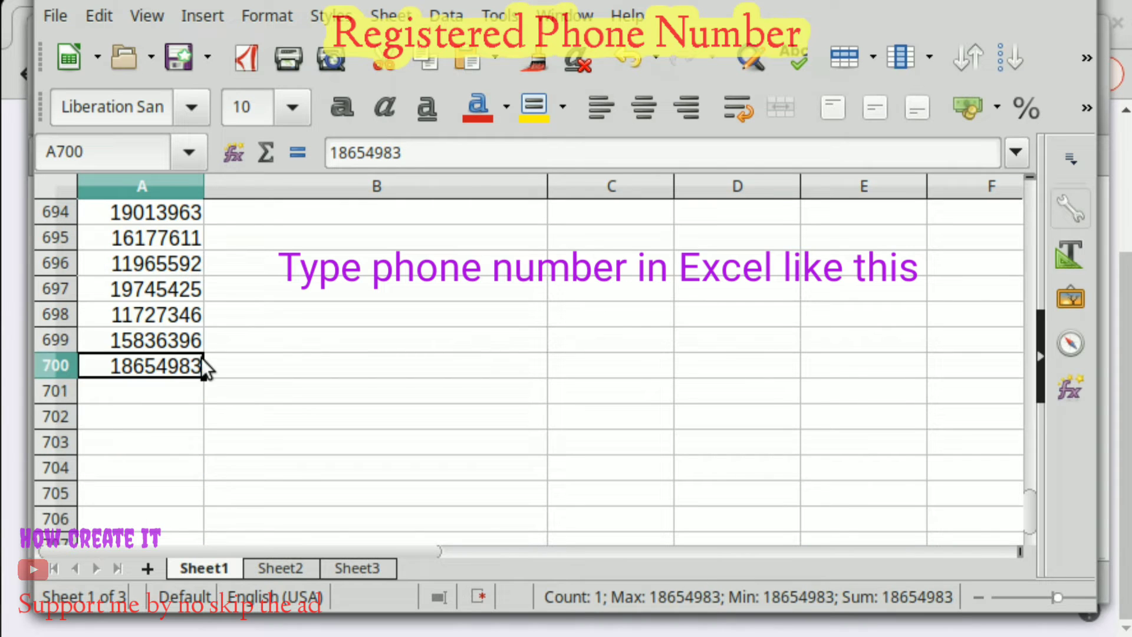
{"action": "left_click", "coordinate": [140, 391]}
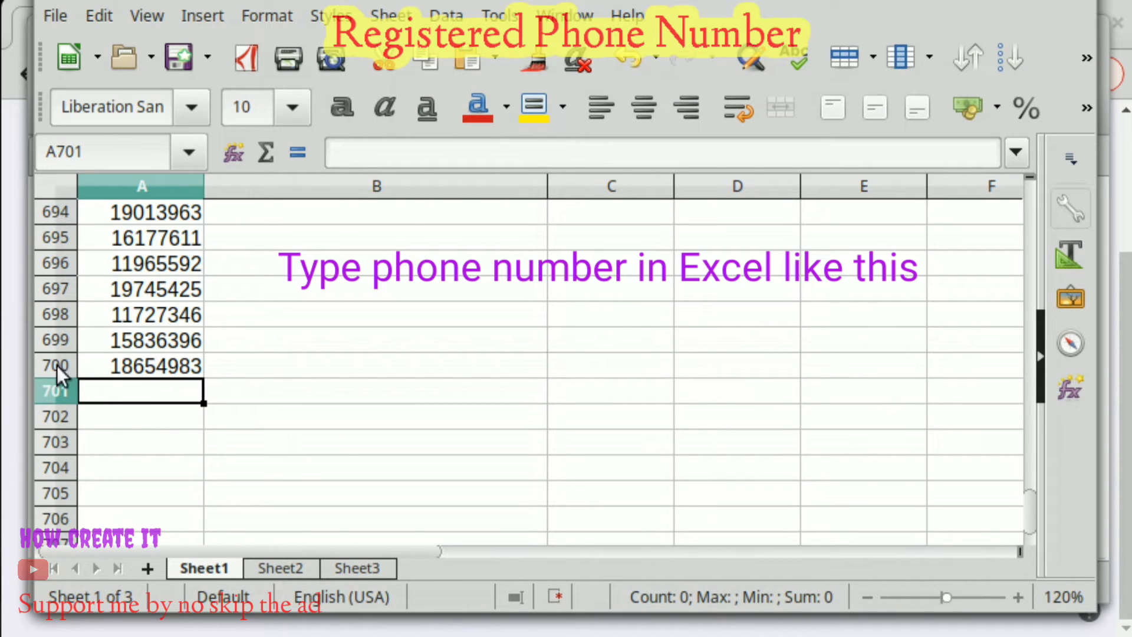
{"action": "left_click", "coordinate": [159, 415]}
{"action": "type", "text": "700 "}
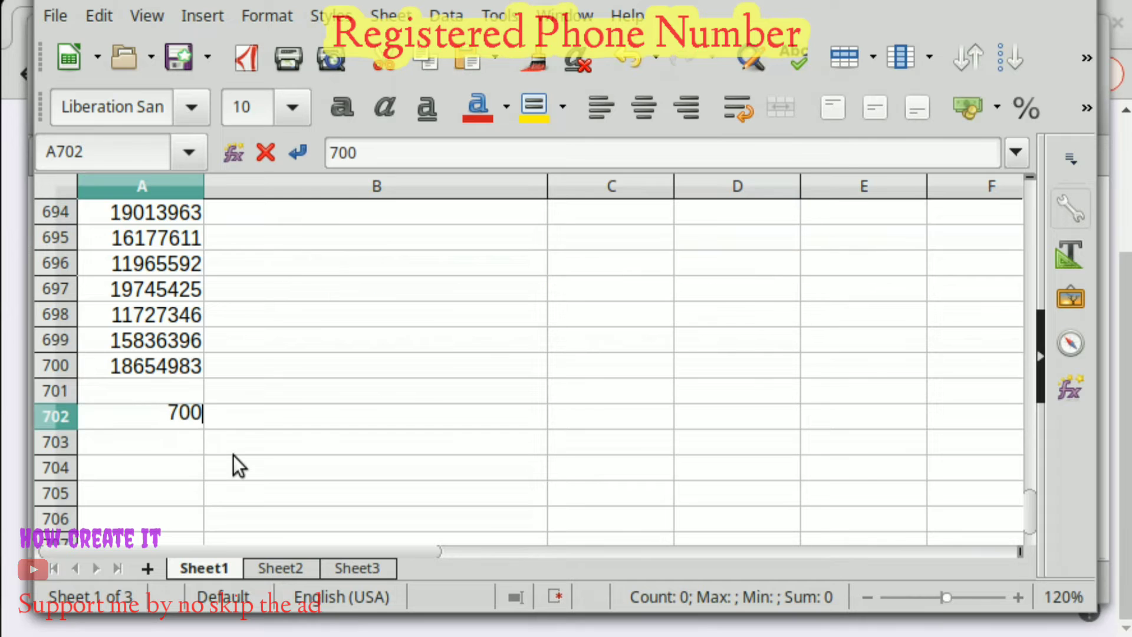
{"action": "type", "text": "phone "}
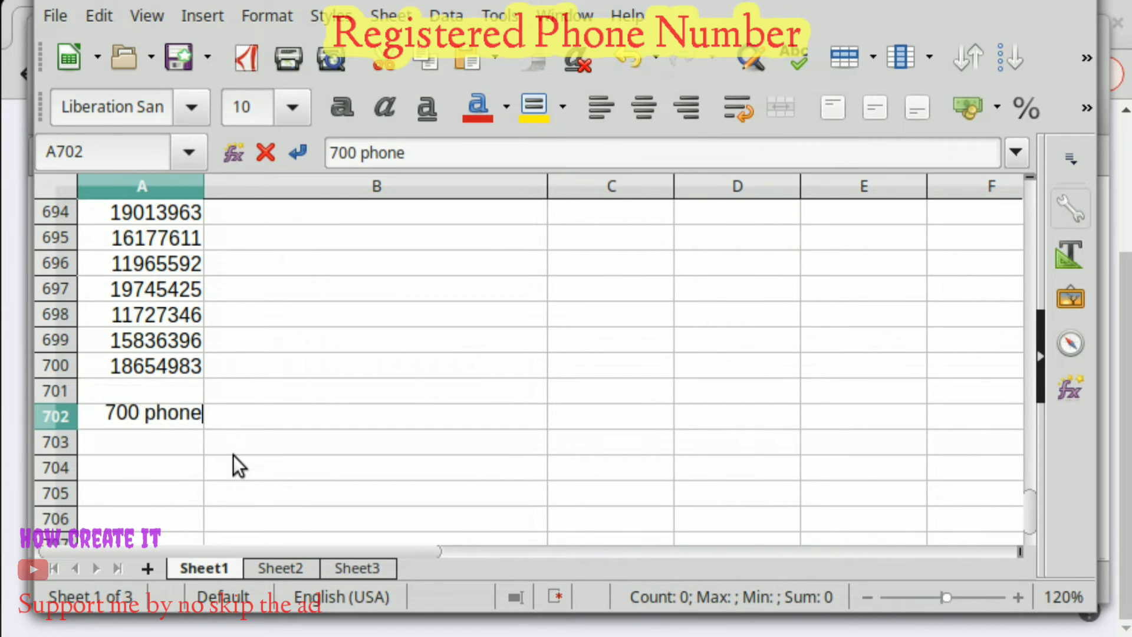
{"action": "type", "text": "number"}
{"action": "key", "text": "Return"}
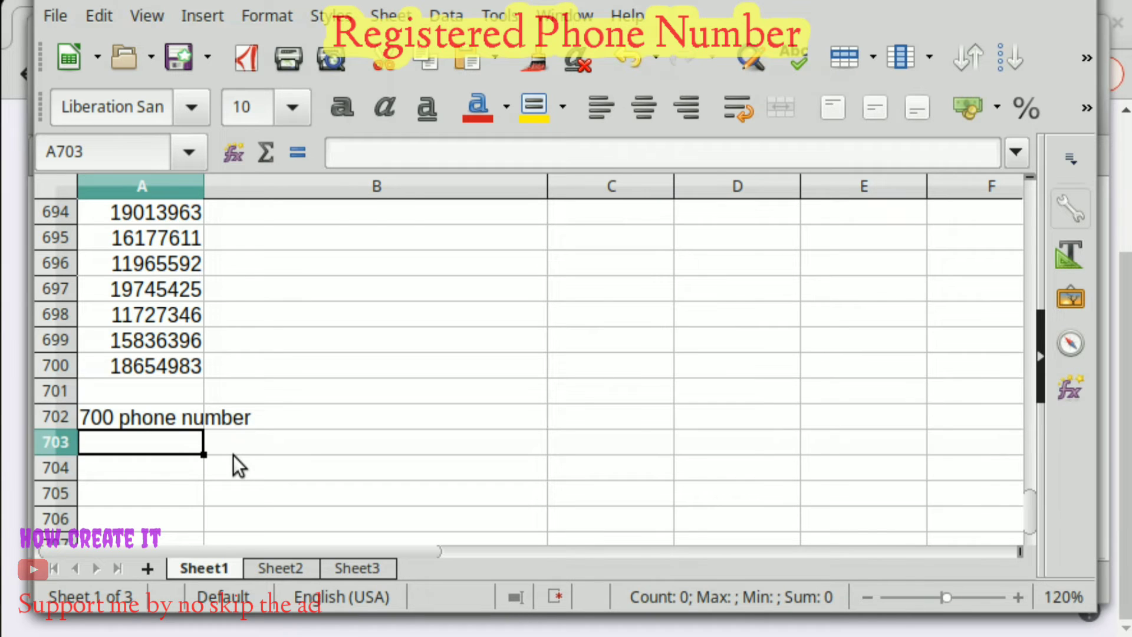
{"action": "key", "text": "ctrl+Home"}
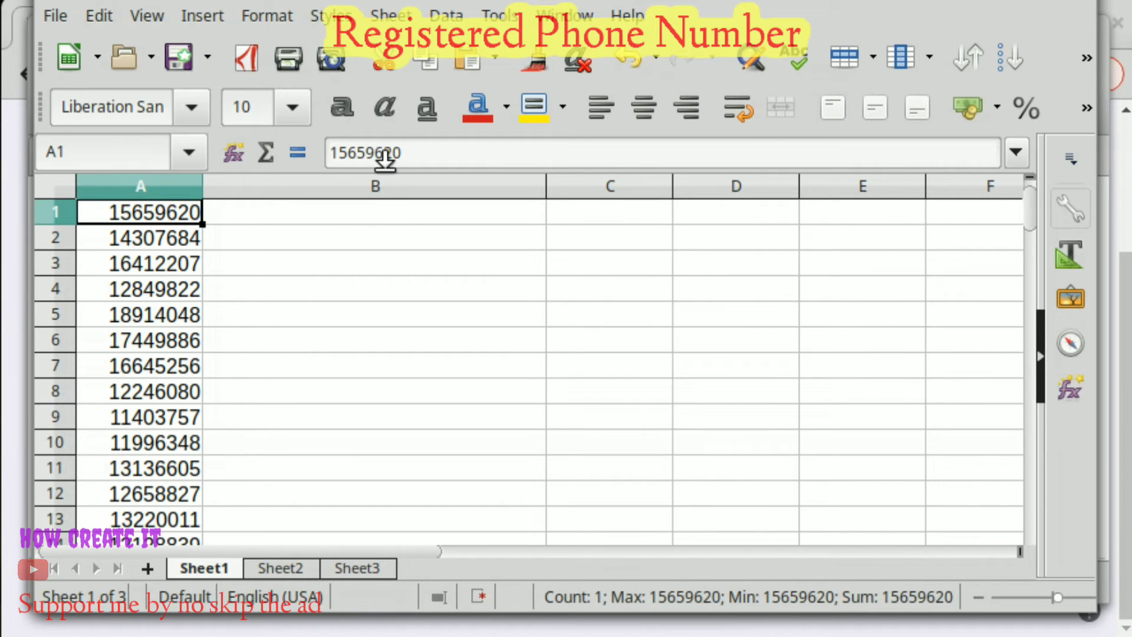
Enter =CONCATENATE(A1)&"|" in B1 so it shows 15659620|.
{"action": "left_click", "coordinate": [374, 215]}
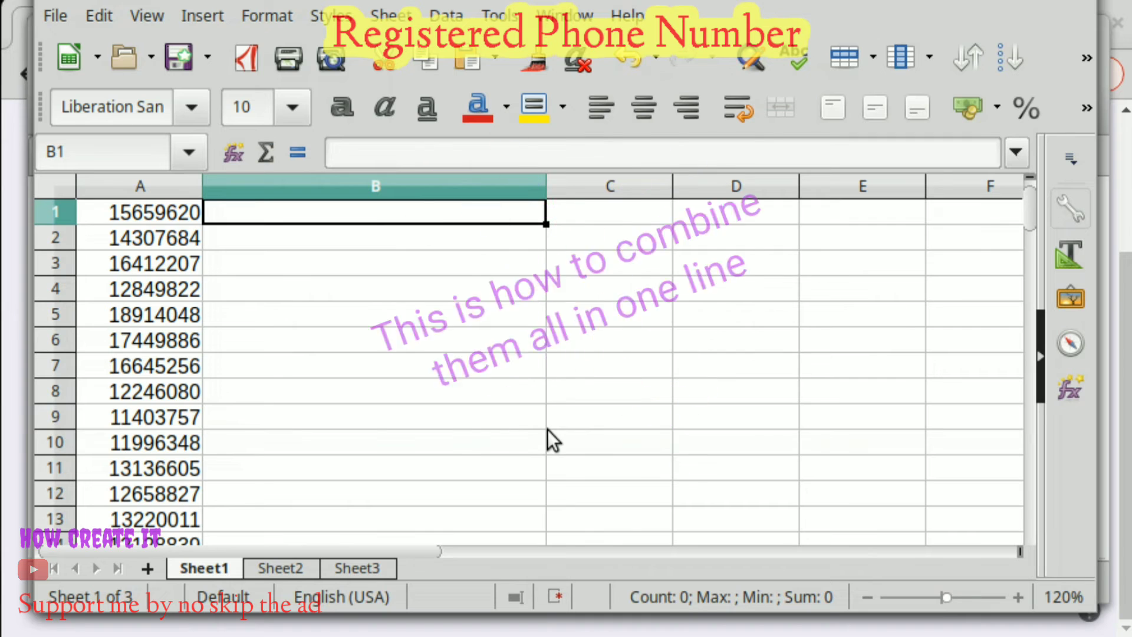
{"action": "type", "text": "="}
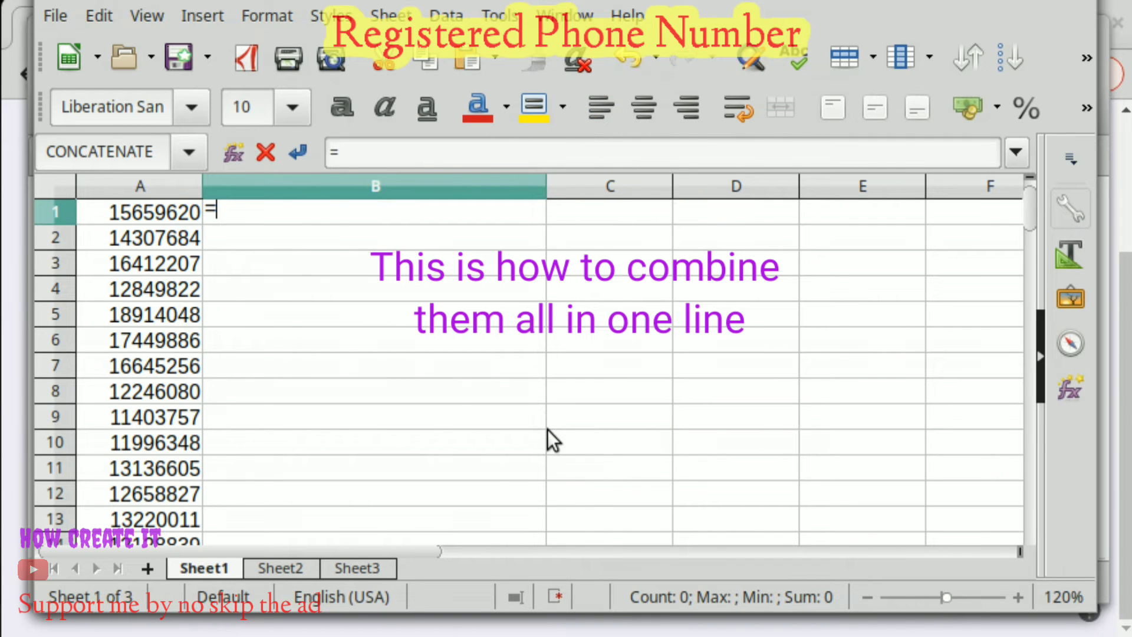
{"action": "type", "text": "CONCA"}
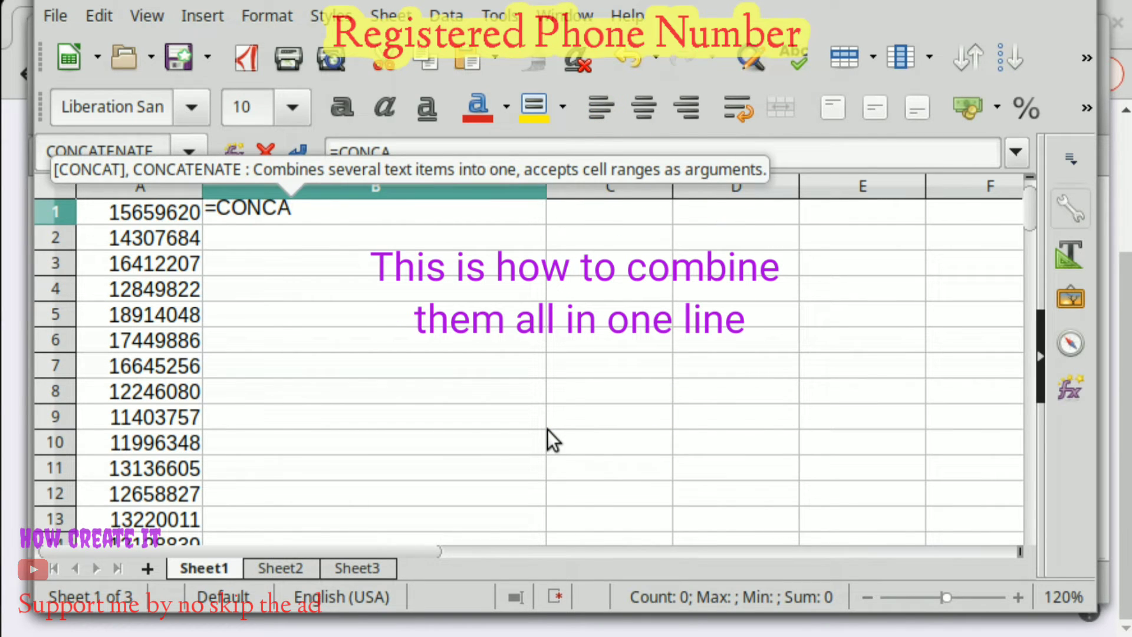
{"action": "type", "text": "TENATE"}
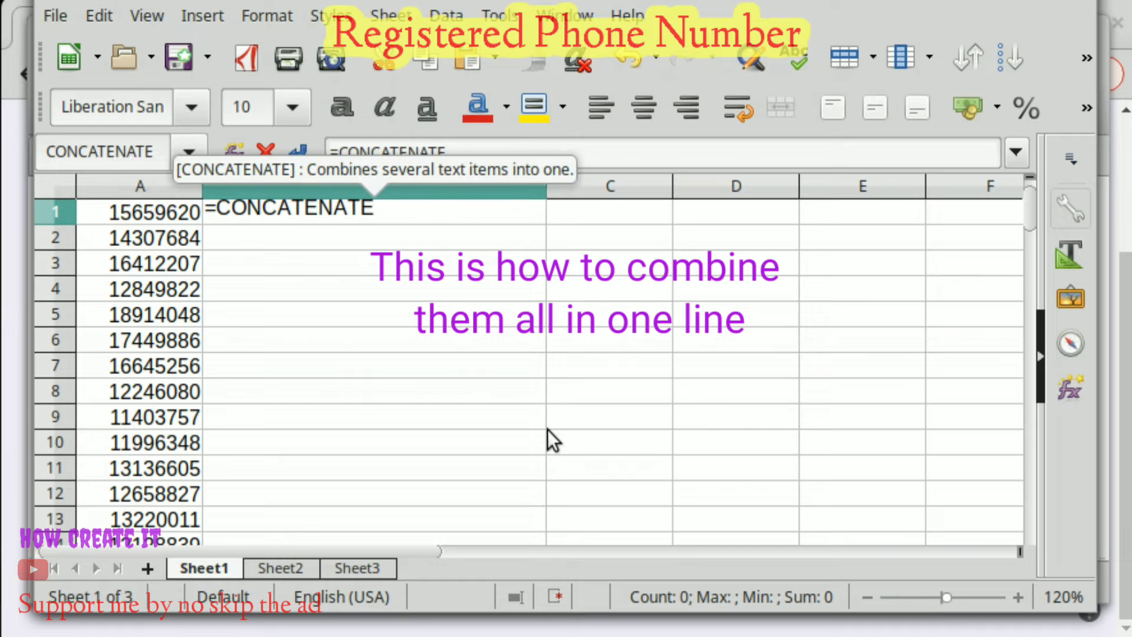
{"action": "type", "text": "("}
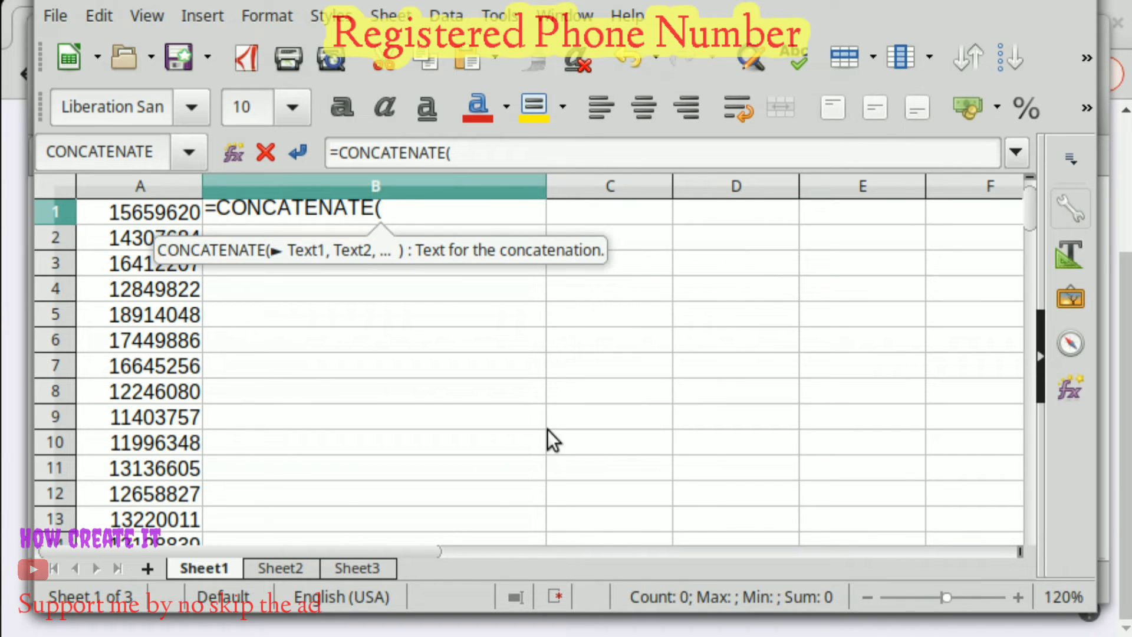
{"action": "key", "text": "Left"}
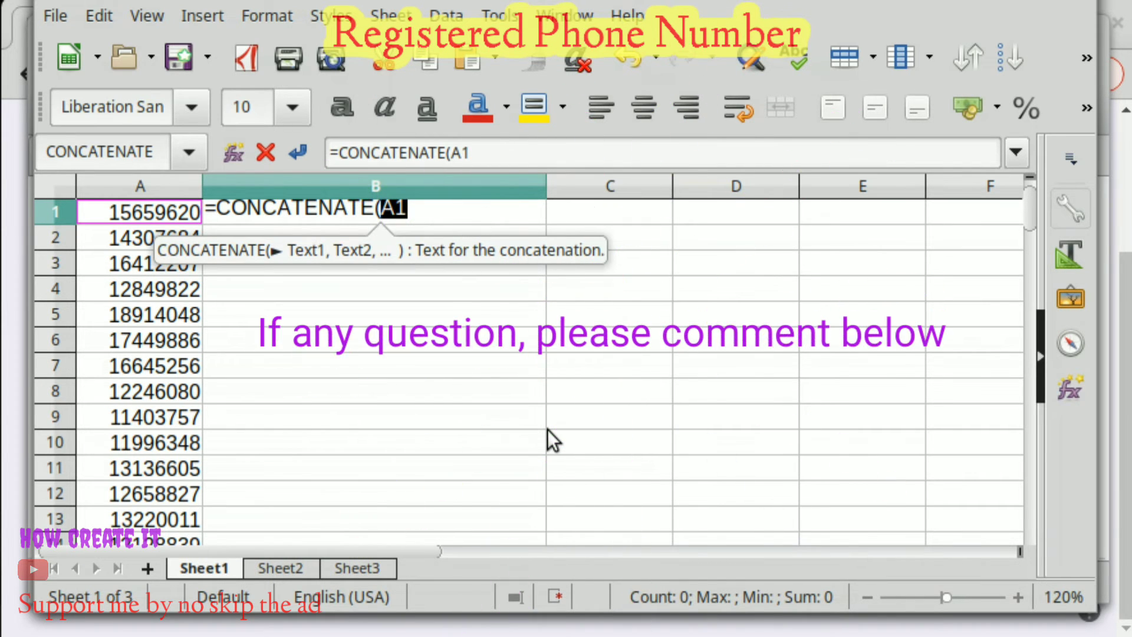
{"action": "type", "text": ")&"}
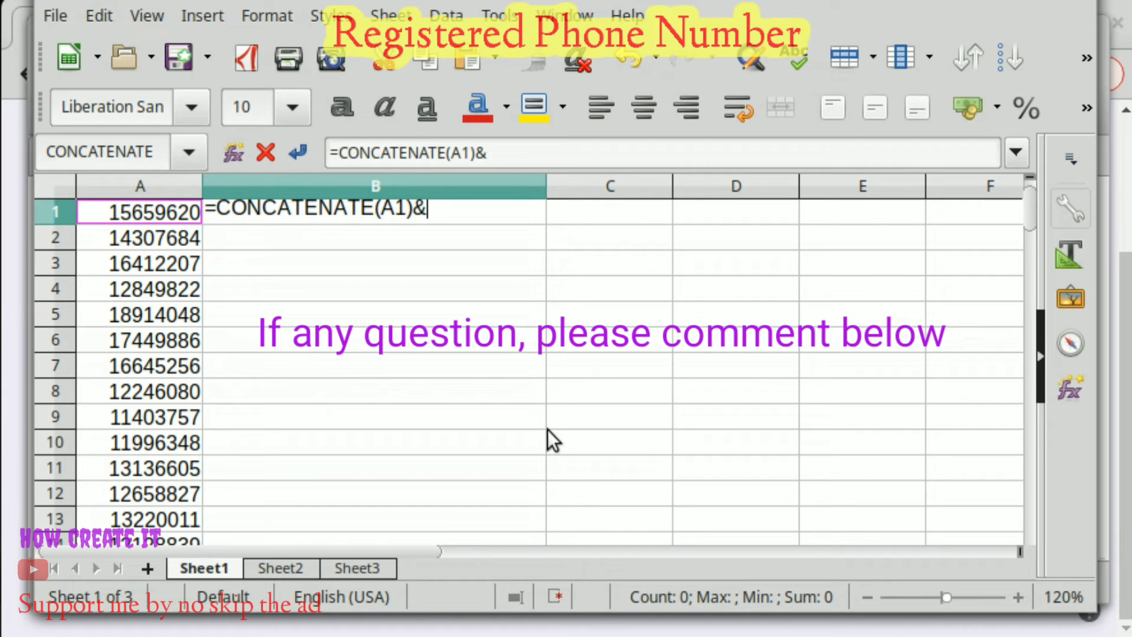
{"action": "type", "text": "\""}
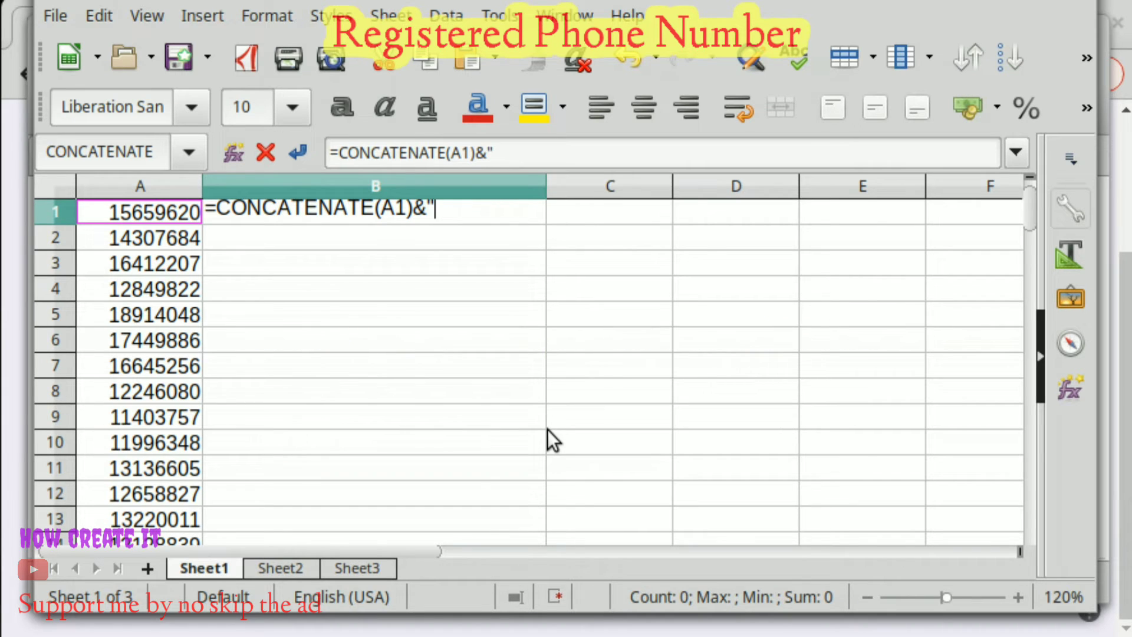
{"action": "type", "text": "|\""}
{"action": "key", "text": "Return"}
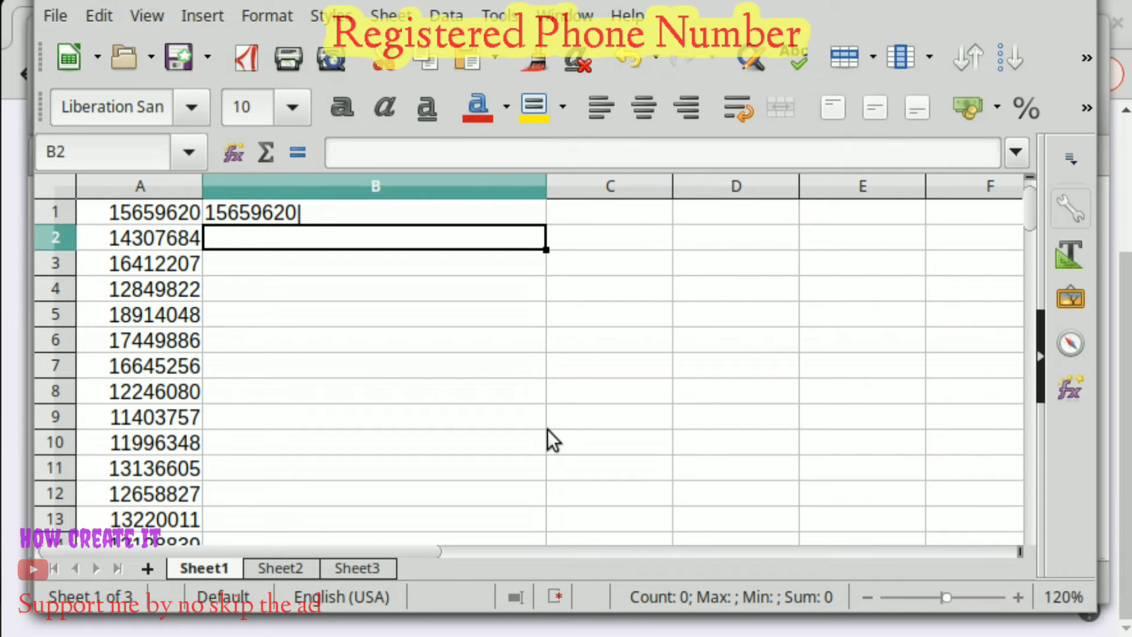
Enter =CONCATENATE(B1)&A2&"|" in B2, giving 15659620|14307684|.
{"action": "type", "text": "="}
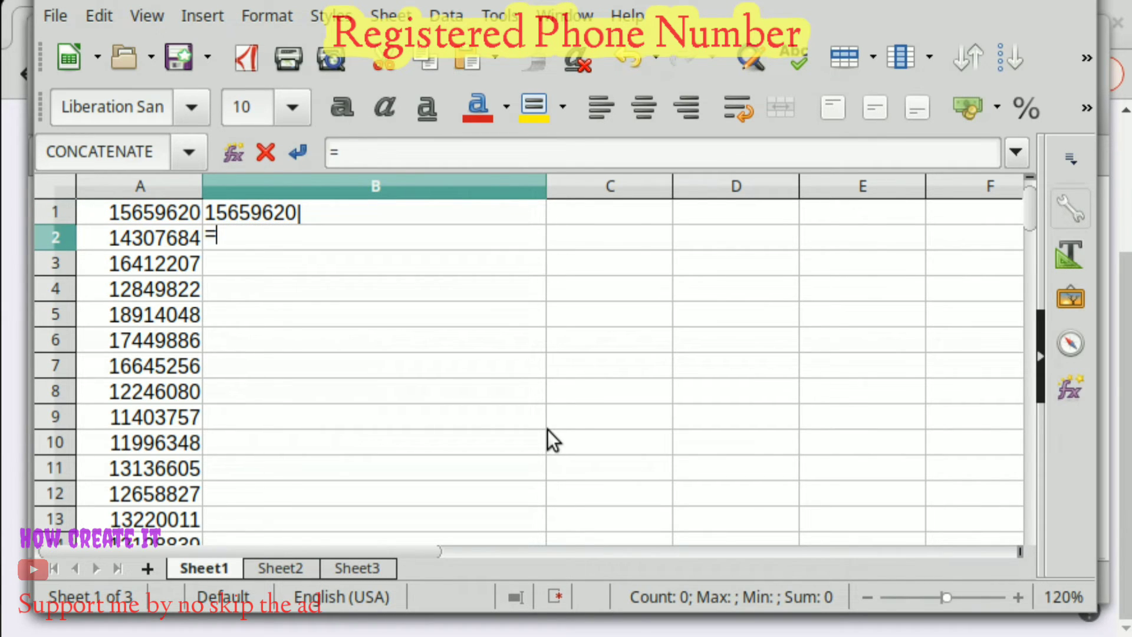
{"action": "type", "text": "CONCAT"}
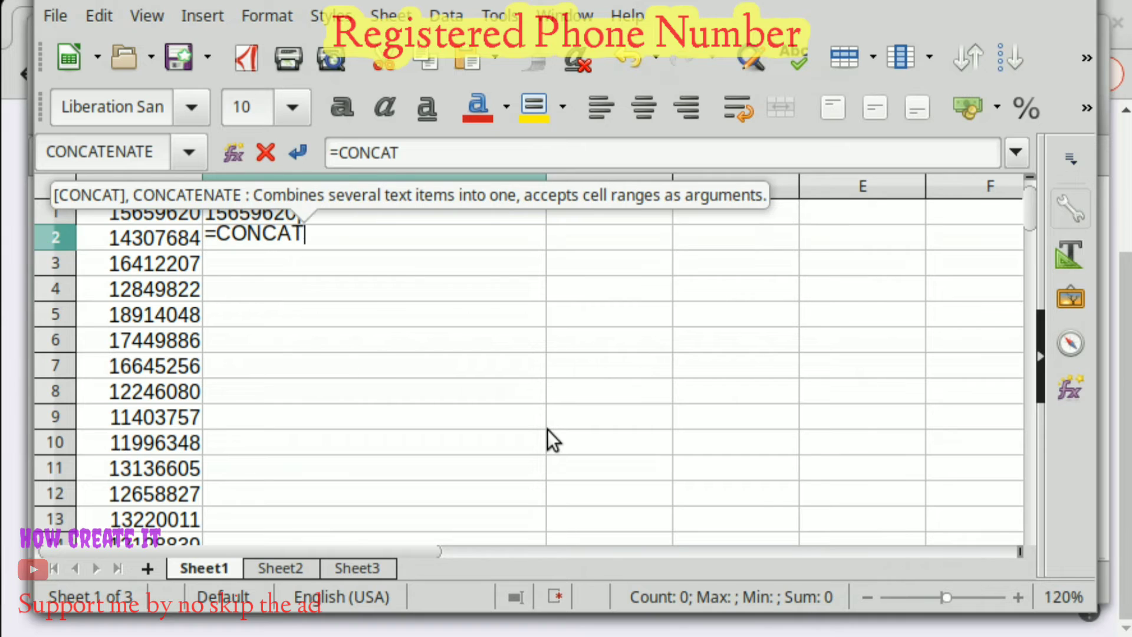
{"action": "type", "text": "ENATE("}
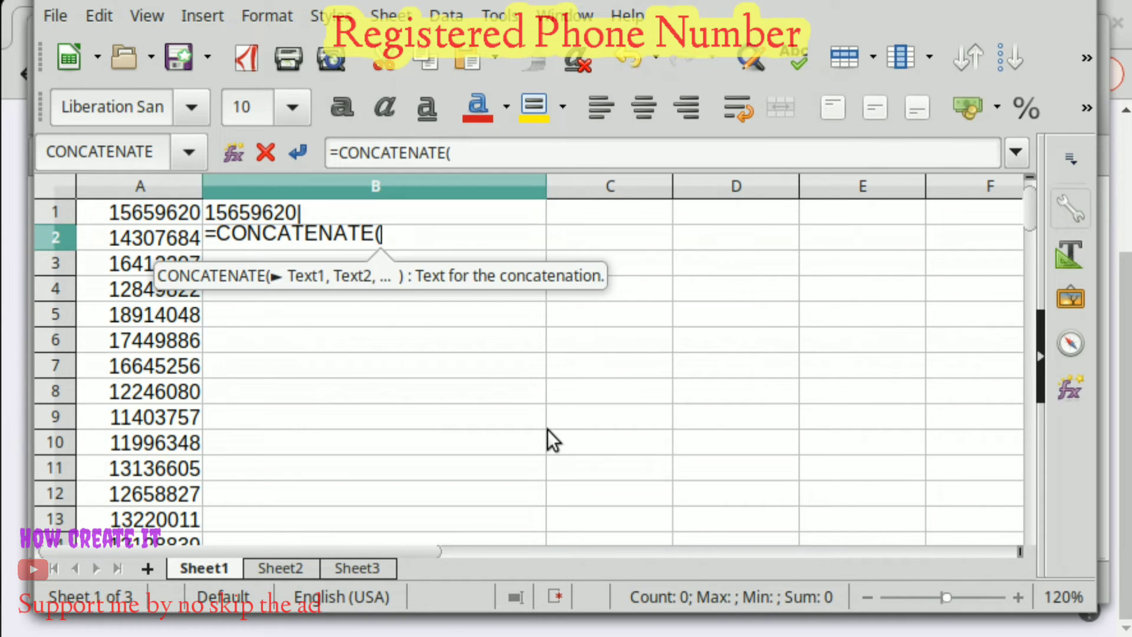
{"action": "left_click", "coordinate": [341, 213]}
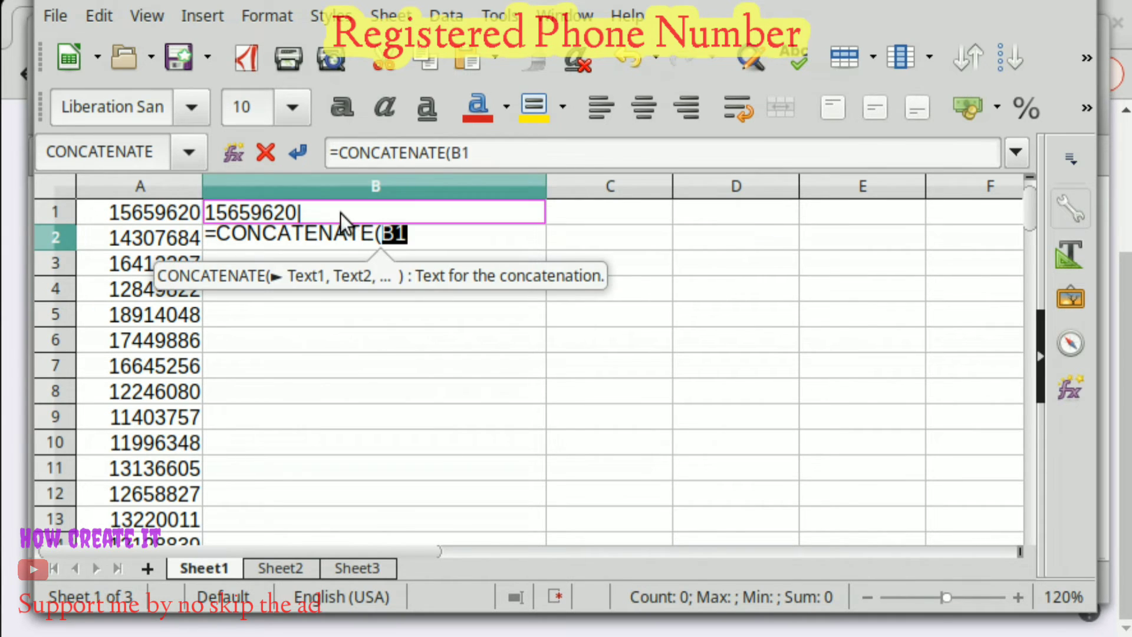
{"action": "type", "text": ")"}
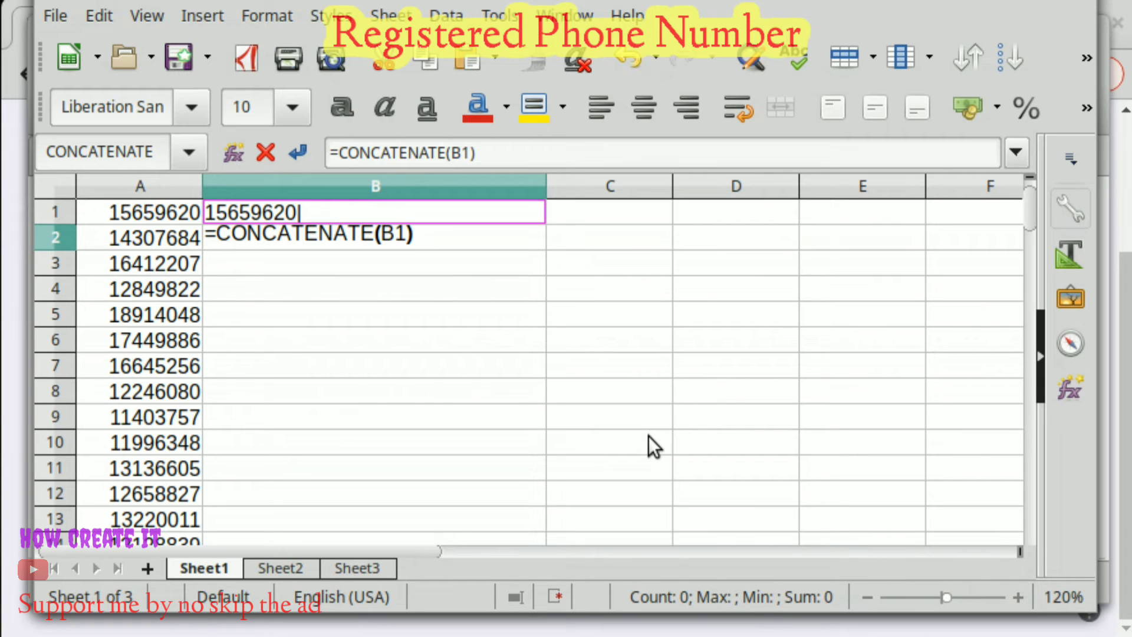
{"action": "type", "text": "&"}
{"action": "left_click", "coordinate": [159, 242]}
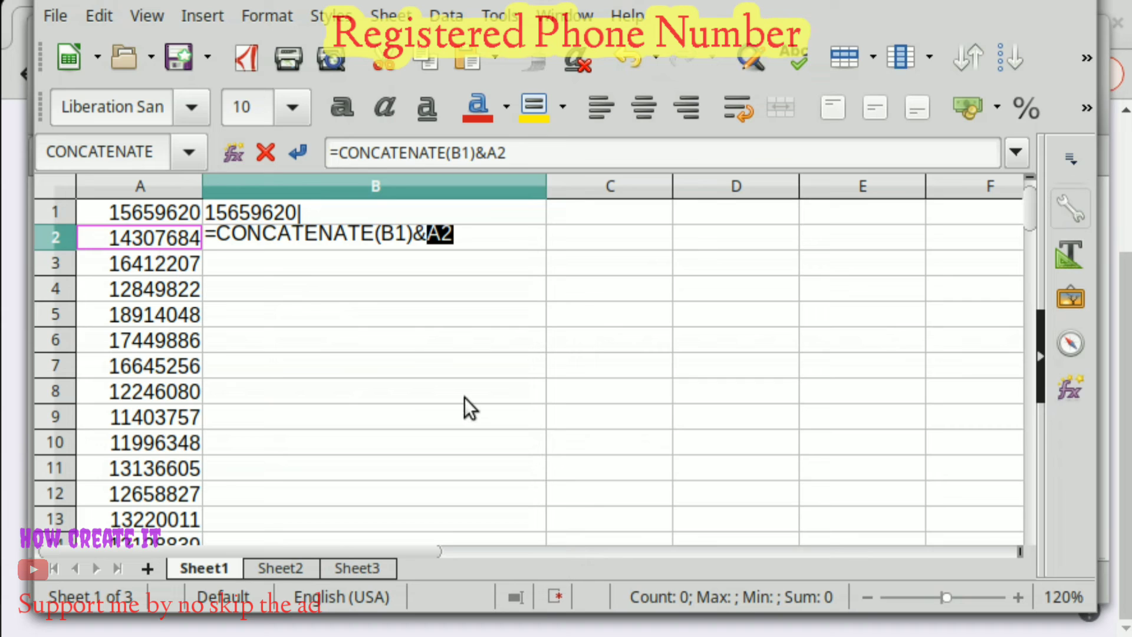
{"action": "type", "text": "&"}
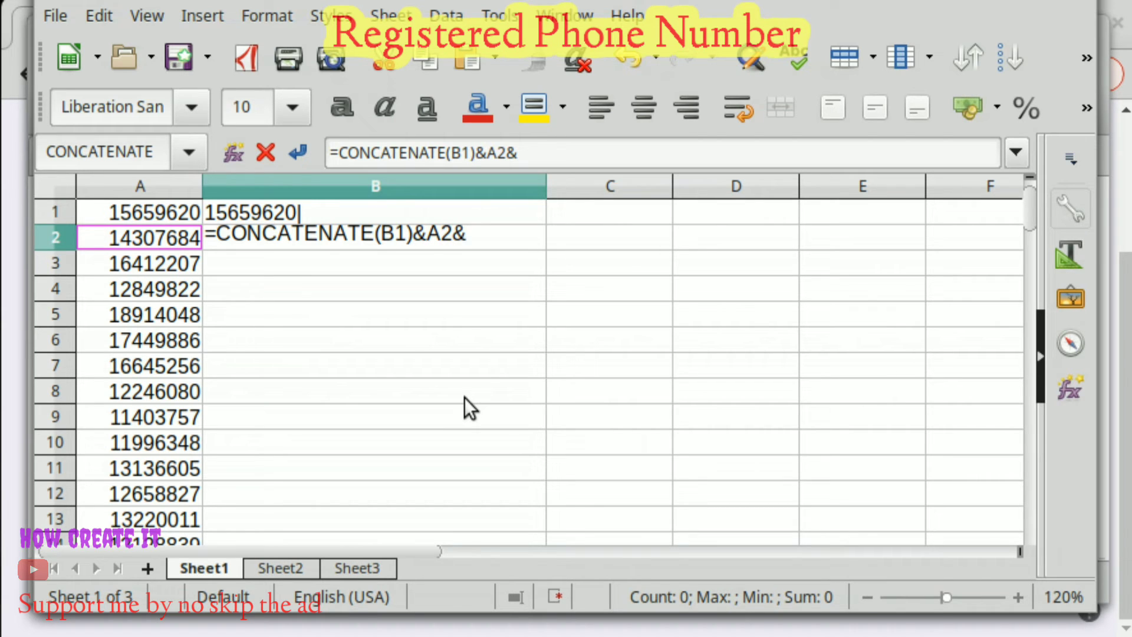
{"action": "type", "text": "\"|\""}
{"action": "key", "text": "Return"}
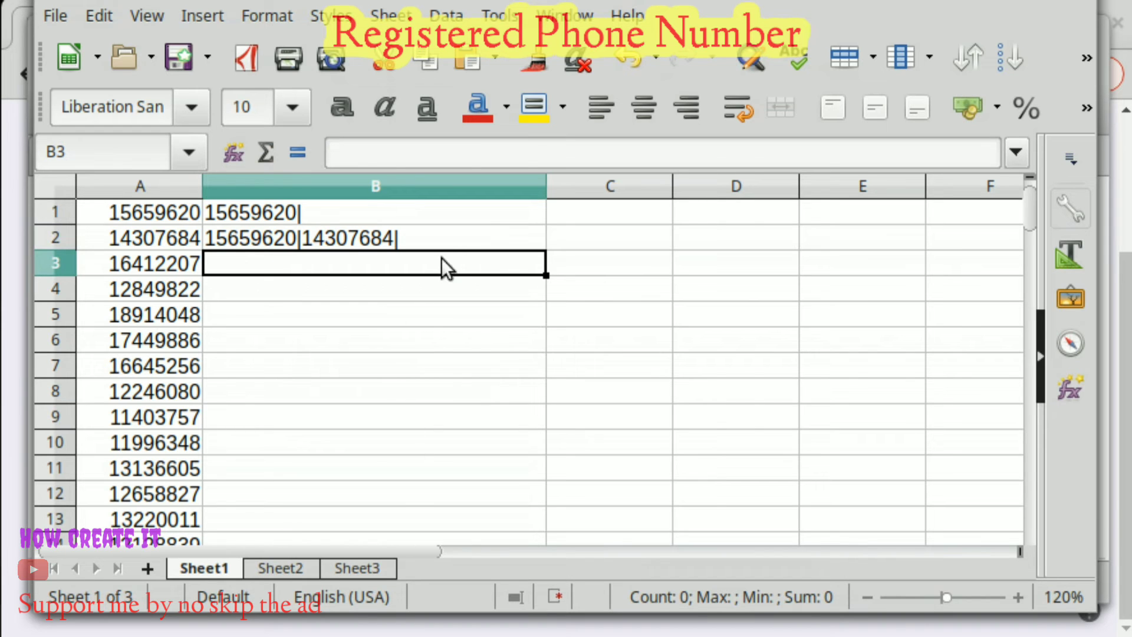
Fill the B2 running-join formula down to B700 and confirm B700 is the last formula.
{"action": "left_click", "coordinate": [449, 242]}
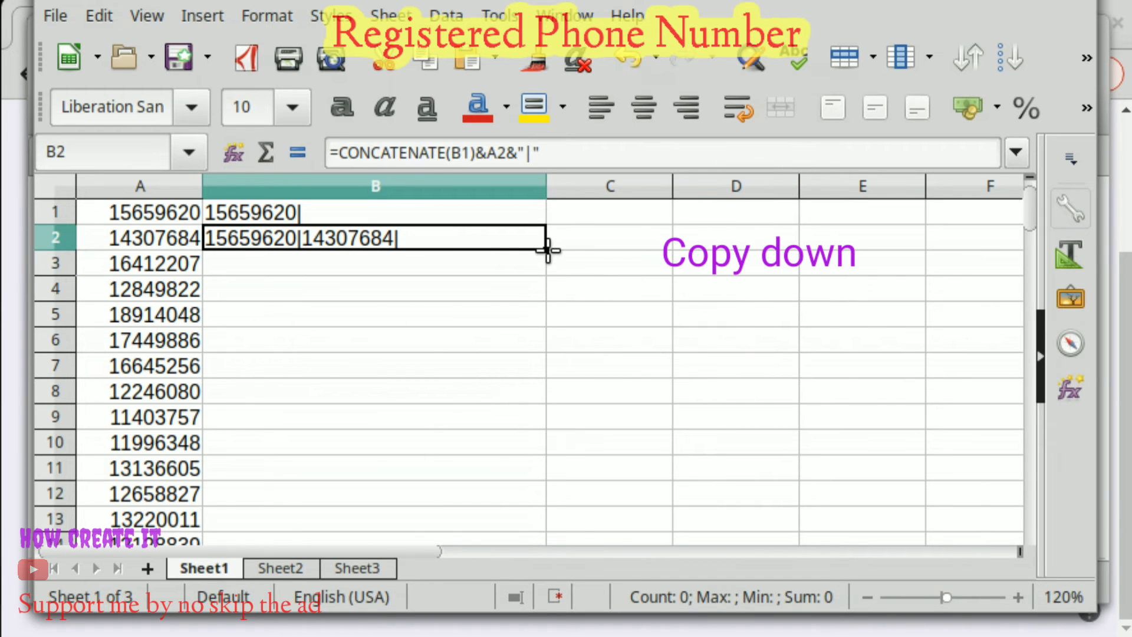
{"action": "left_click_drag", "start_coordinate": [548, 250], "coordinate": [567, 353]}
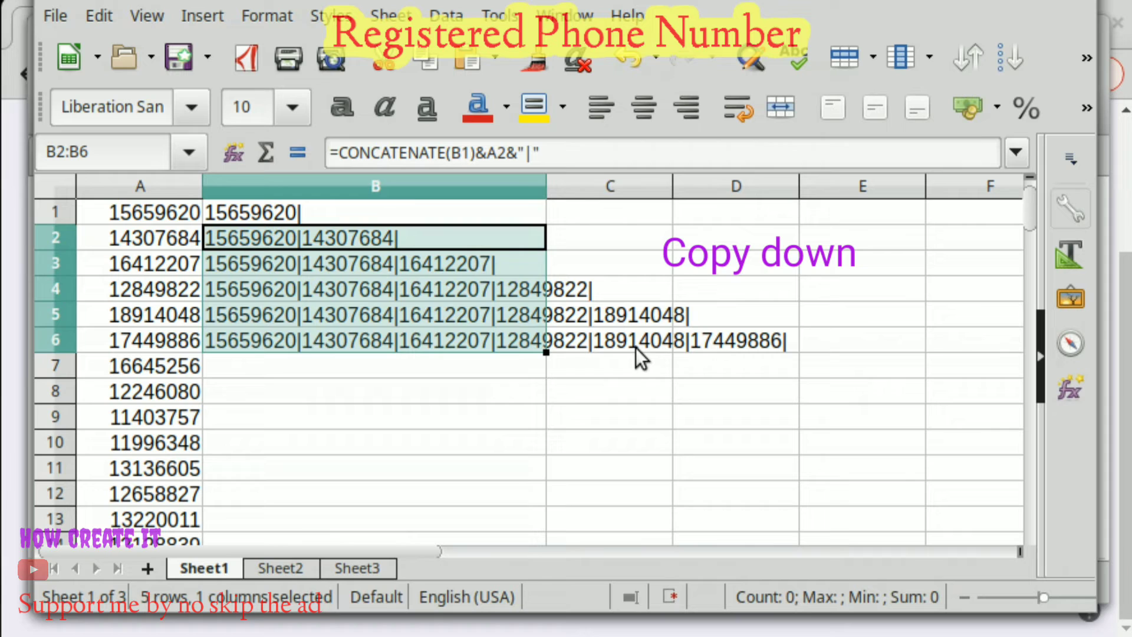
{"action": "left_click", "coordinate": [621, 413]}
{"action": "left_click", "coordinate": [268, 345]}
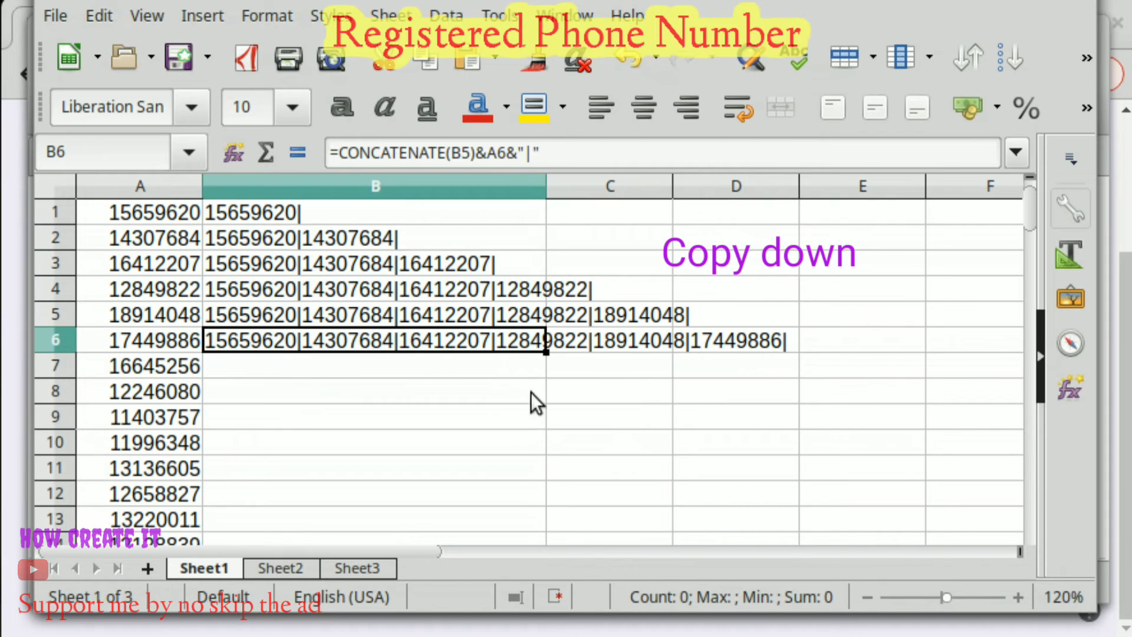
{"action": "double_click", "coordinate": [541, 352]}
{"action": "left_click", "coordinate": [443, 403]}
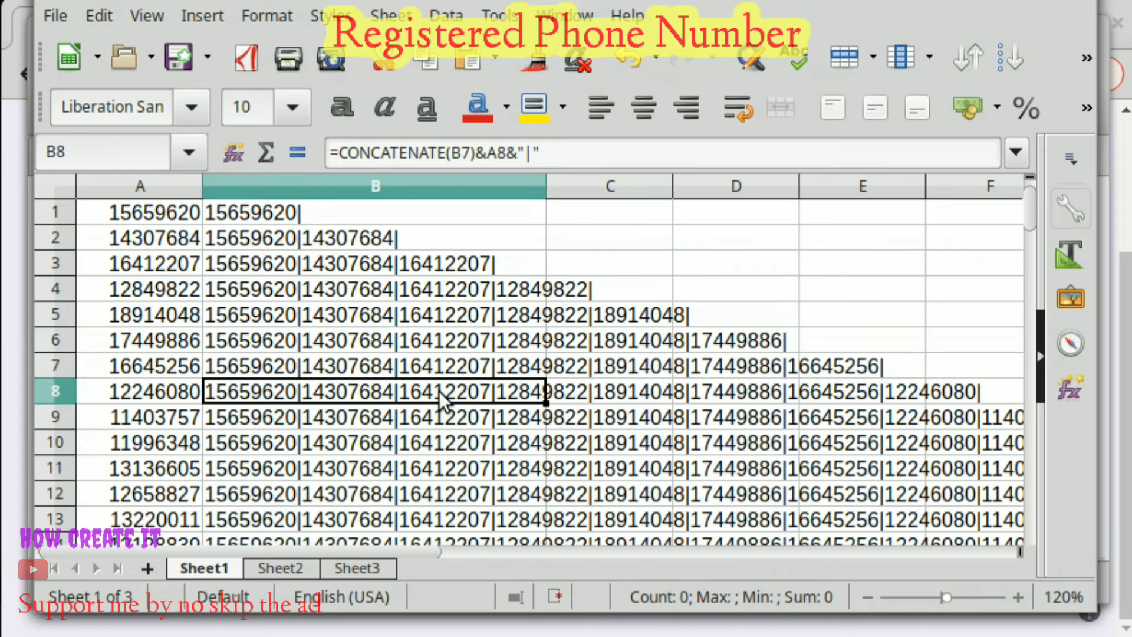
{"action": "key", "text": "ctrl+Down"}
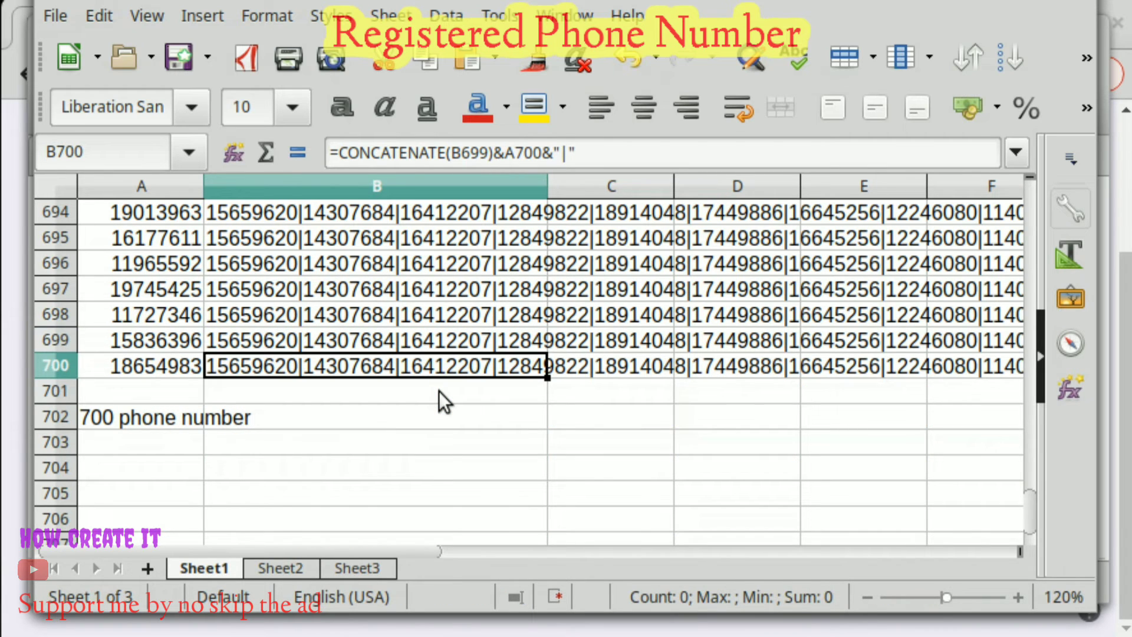
{"action": "key", "text": "Down"}
{"action": "key", "text": "Up"}
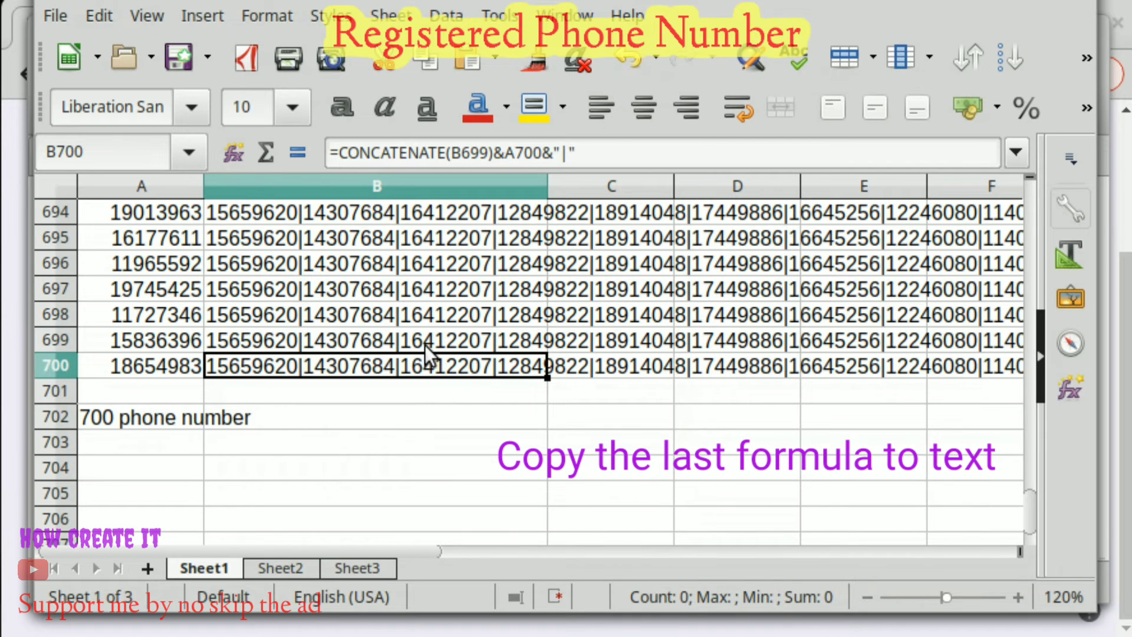
Copy B700's joined list and try pasting it into B704.
{"action": "right_click", "coordinate": [411, 369]}
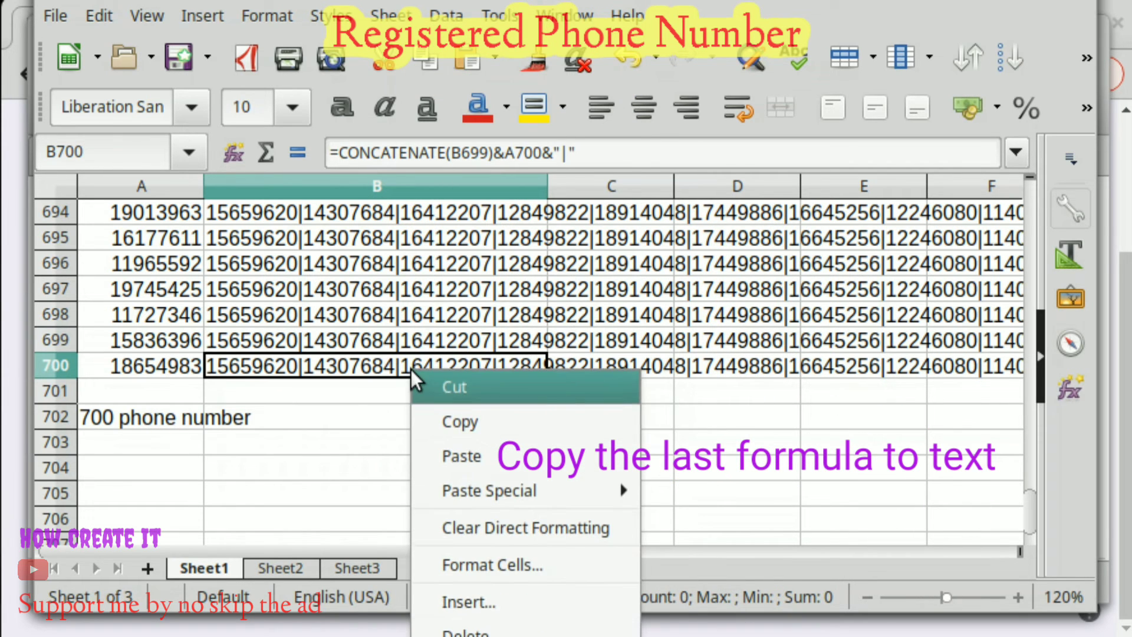
{"action": "left_click", "coordinate": [477, 425]}
{"action": "left_click", "coordinate": [246, 472]}
{"action": "right_click", "coordinate": [245, 472]}
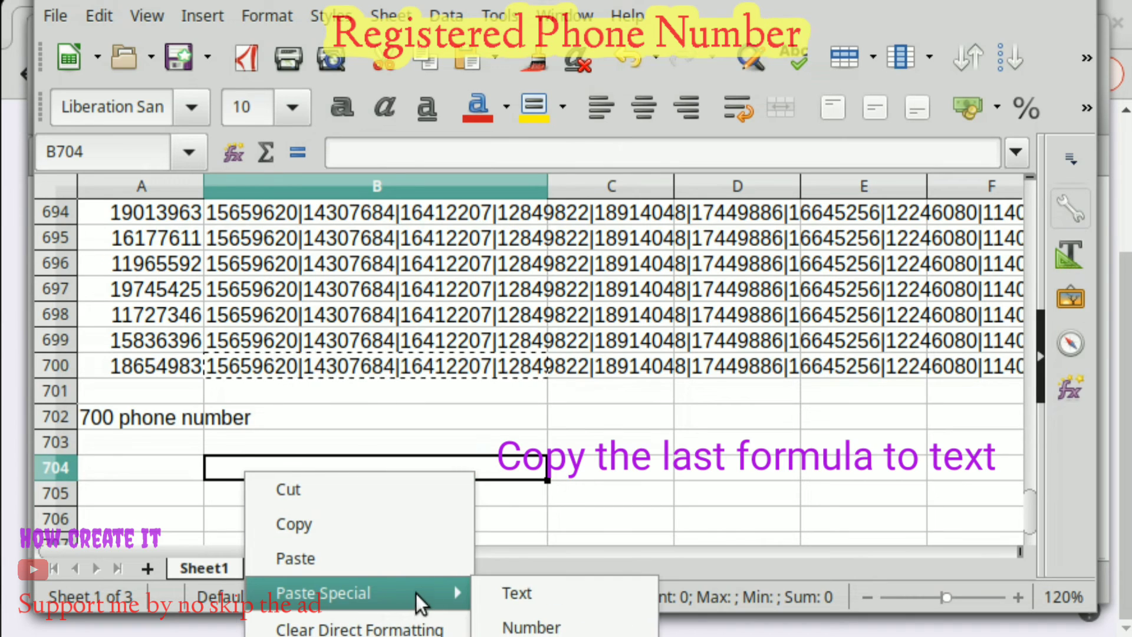
{"action": "left_click", "coordinate": [466, 477]}
Delete the '700 phone number' label from A702.
{"action": "left_click", "coordinate": [398, 426]}
{"action": "key", "text": "Left"}
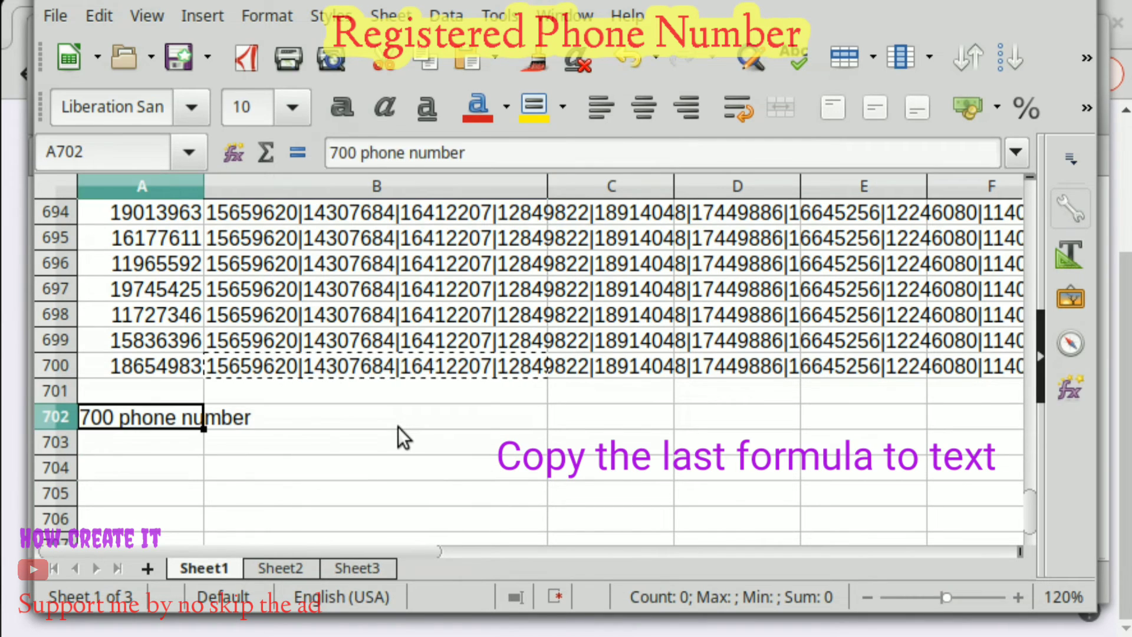
{"action": "key", "text": "Delete"}
Paste Special B700's joined list into B702 as plain text.
{"action": "left_click", "coordinate": [364, 367]}
{"action": "right_click", "coordinate": [365, 367]}
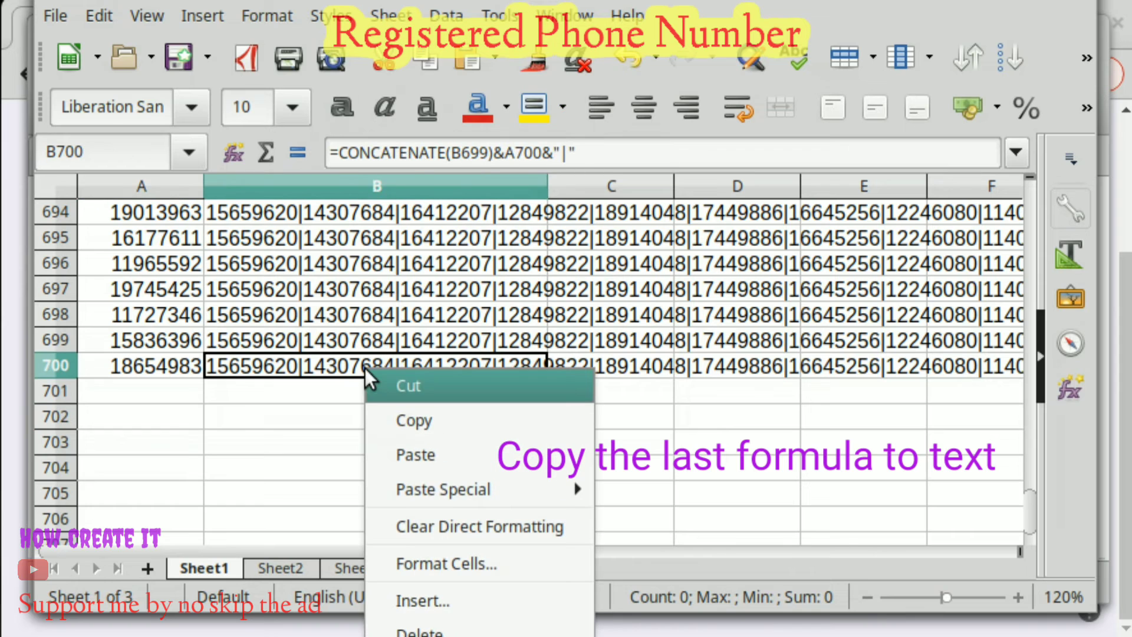
{"action": "left_click", "coordinate": [426, 416]}
{"action": "left_click", "coordinate": [296, 413]}
{"action": "right_click", "coordinate": [296, 413]}
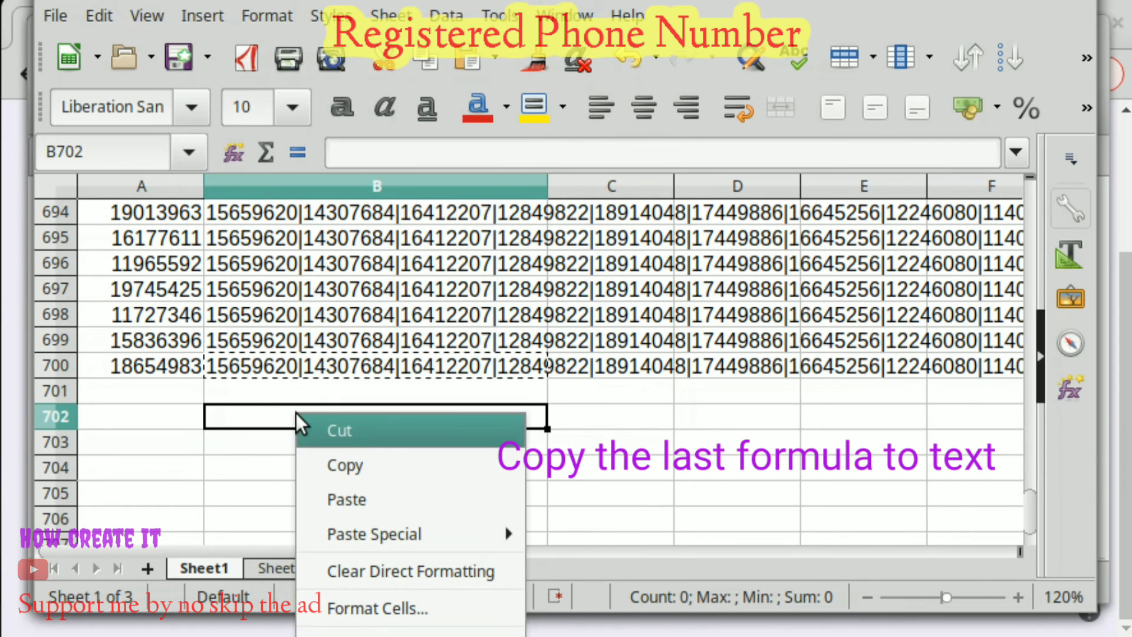
{"action": "mouse_move", "coordinate": [433, 537]}
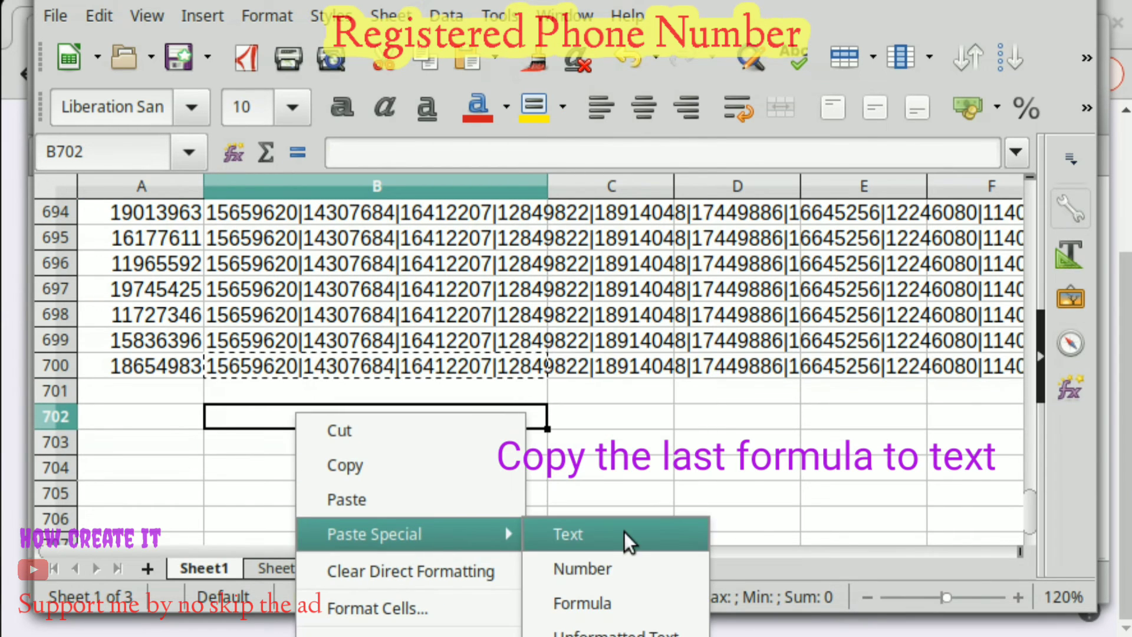
{"action": "left_click", "coordinate": [604, 534]}
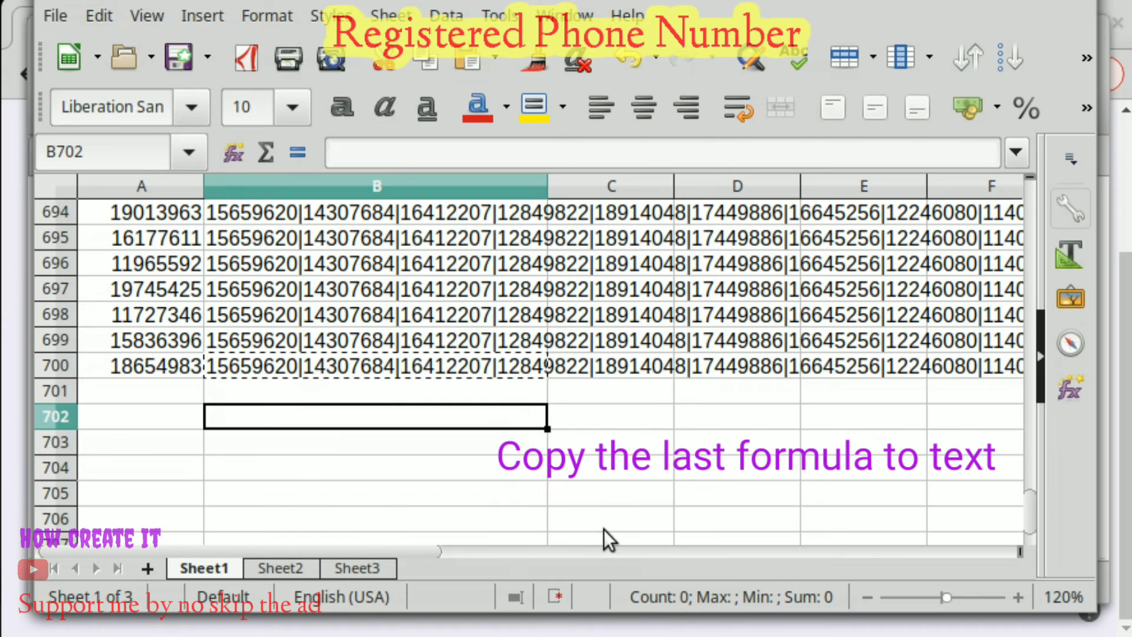
{"action": "left_click", "coordinate": [455, 493]}
Copy the plain-text pipe-joined list from B702.
{"action": "left_click", "coordinate": [297, 420]}
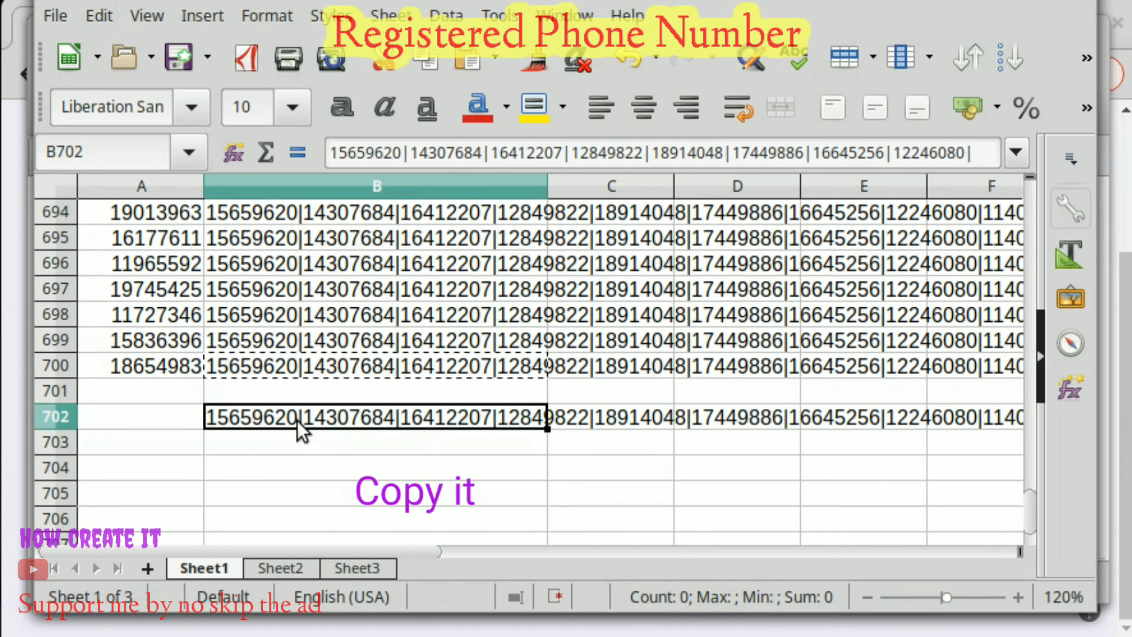
{"action": "right_click", "coordinate": [298, 420]}
{"action": "left_click", "coordinate": [479, 464]}
{"action": "left_click", "coordinate": [479, 464]}
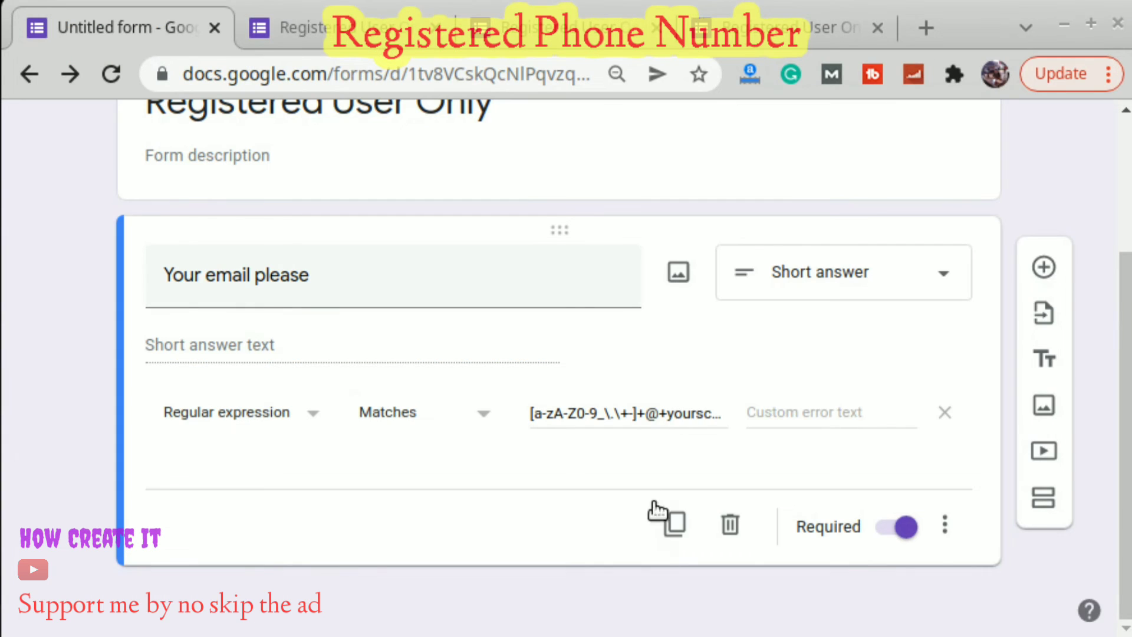
Replace the yourschool.com regex in the Pattern field with the pasted phone number list.
{"action": "left_click", "coordinate": [620, 413]}
{"action": "key", "text": "ctrl+a"}
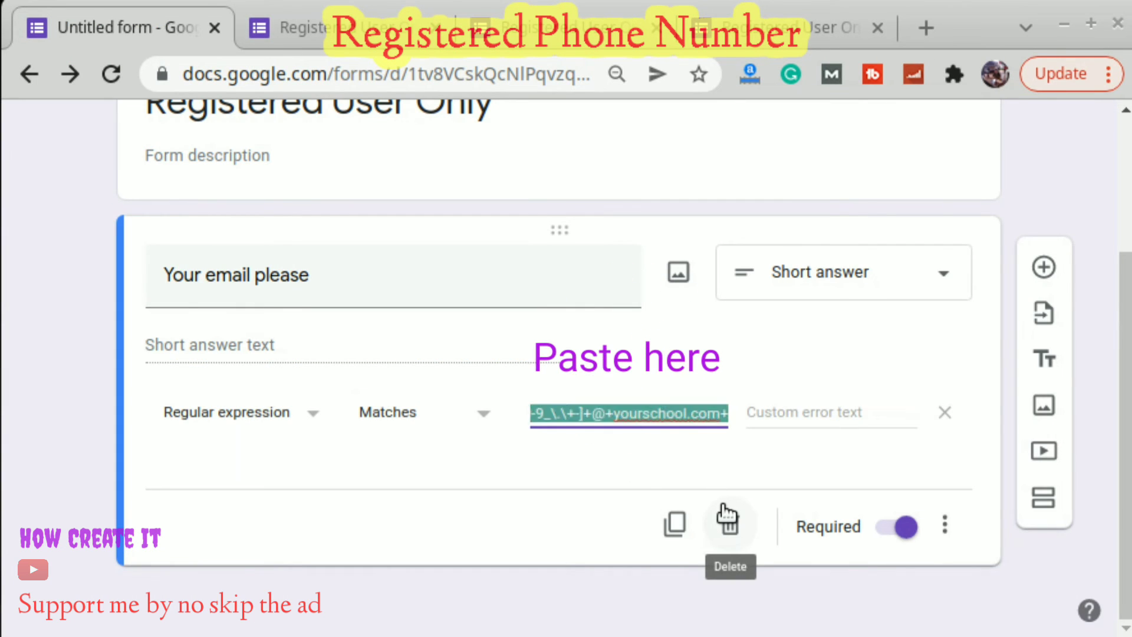
{"action": "key", "text": "BackSpace"}
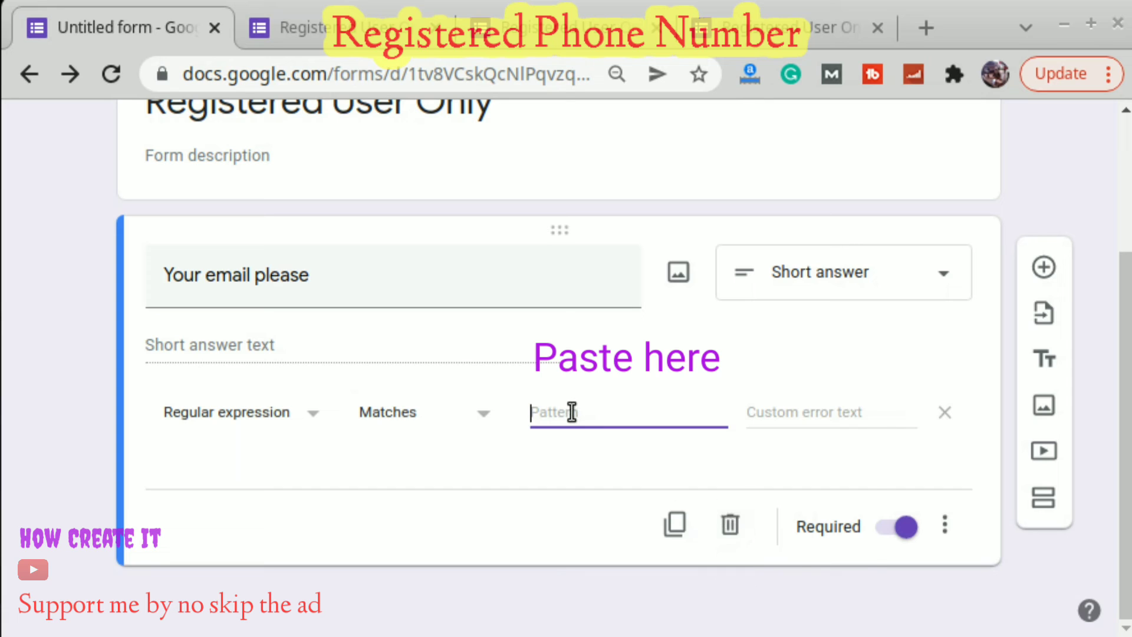
{"action": "right_click", "coordinate": [571, 411]}
{"action": "left_click", "coordinate": [621, 571]}
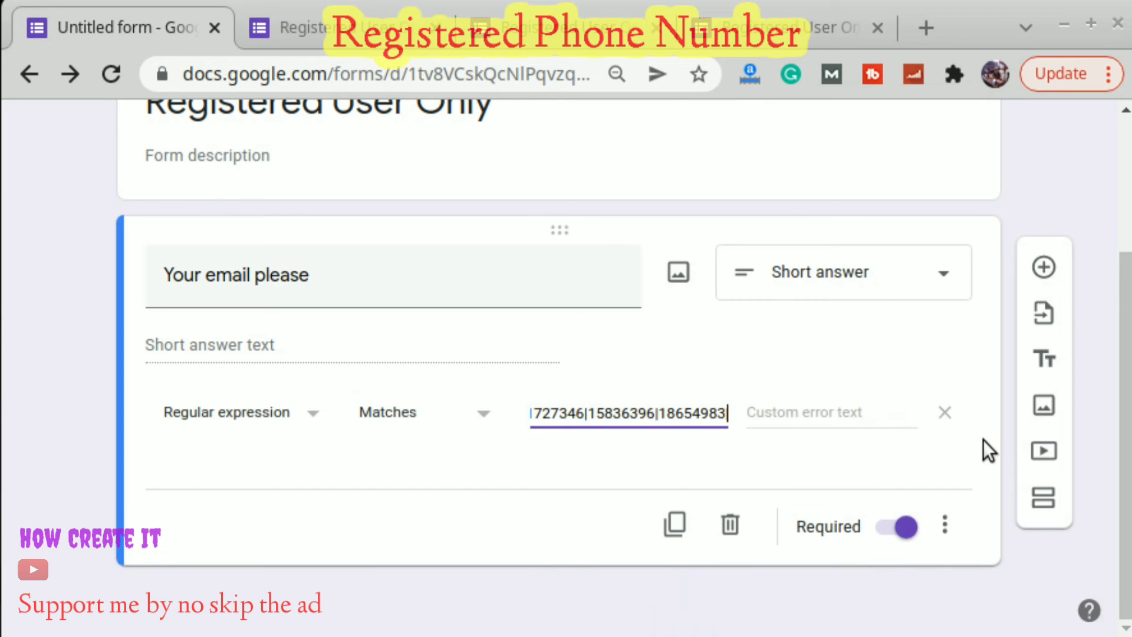
{"action": "scroll", "coordinate": [983, 440], "scroll_direction": "up", "scroll_amount": 3}
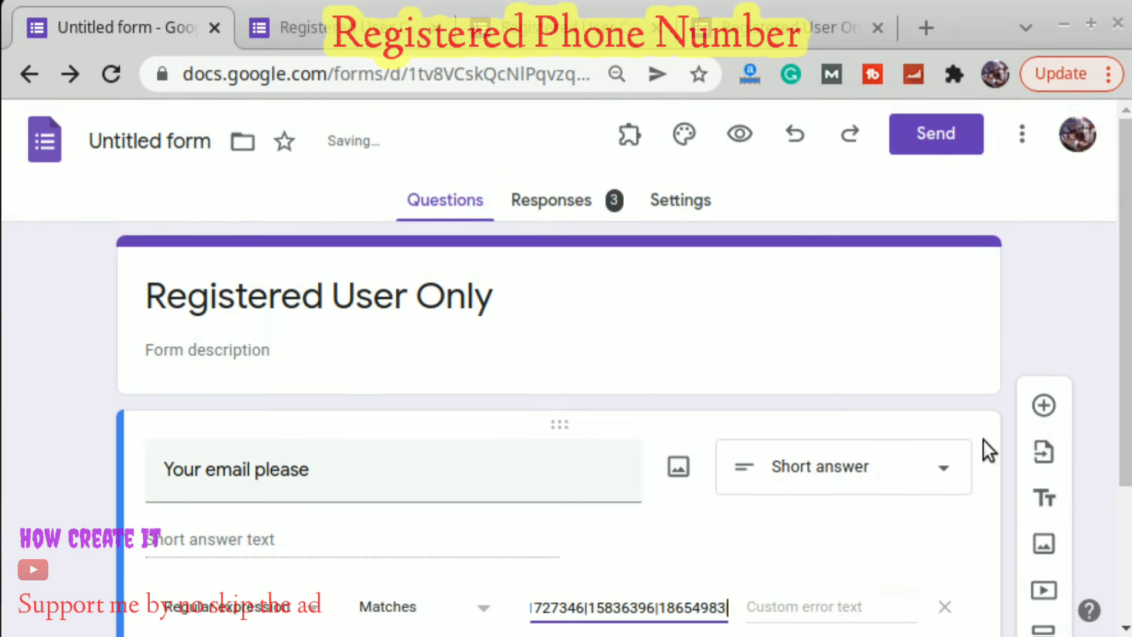
Switch off Limit to 1 response in Settings, then preview the Registered User Only form.
{"action": "left_click", "coordinate": [747, 134]}
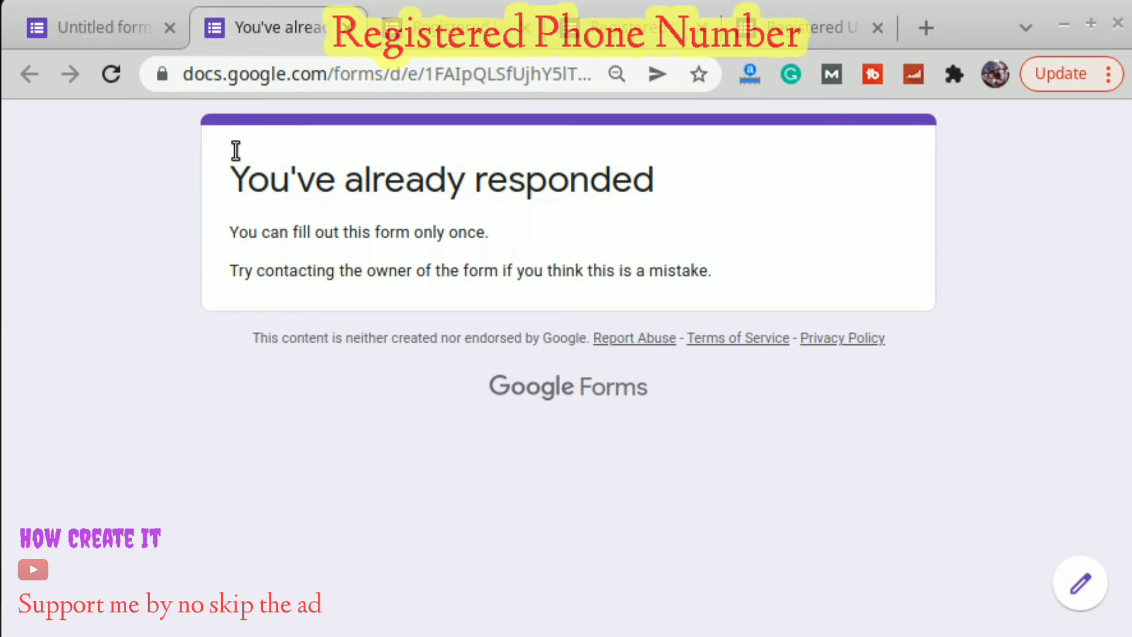
{"action": "left_click", "coordinate": [118, 29]}
{"action": "left_click", "coordinate": [672, 197]}
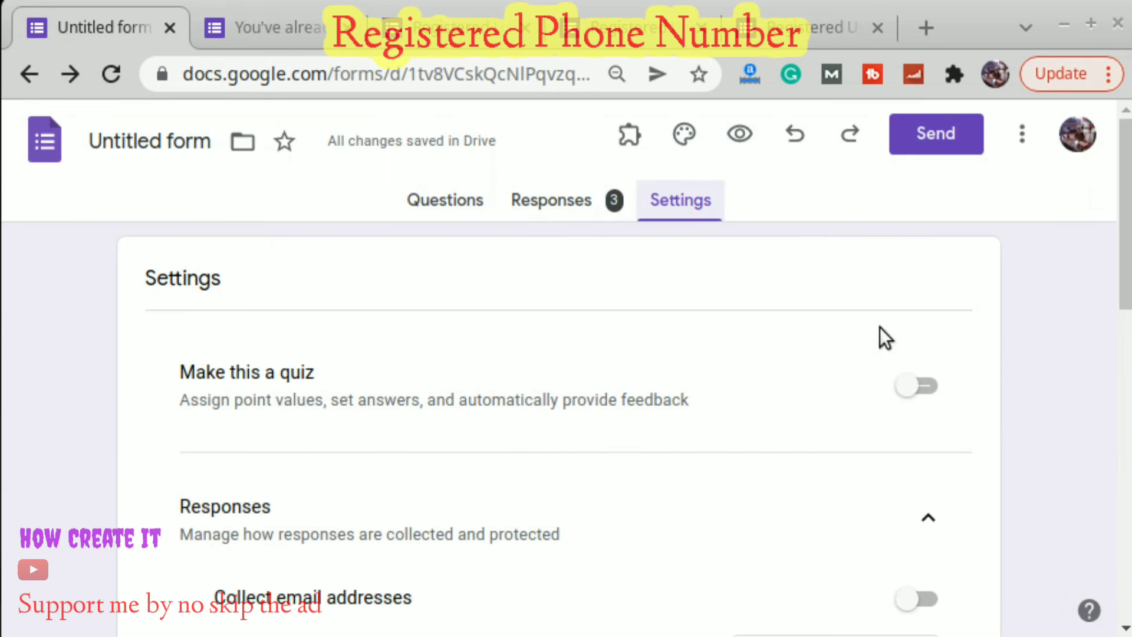
{"action": "scroll", "coordinate": [1014, 354], "scroll_direction": "down", "scroll_amount": 4}
{"action": "scroll", "coordinate": [1010, 389], "scroll_direction": "down", "scroll_amount": 1}
{"action": "left_click", "coordinate": [902, 537]}
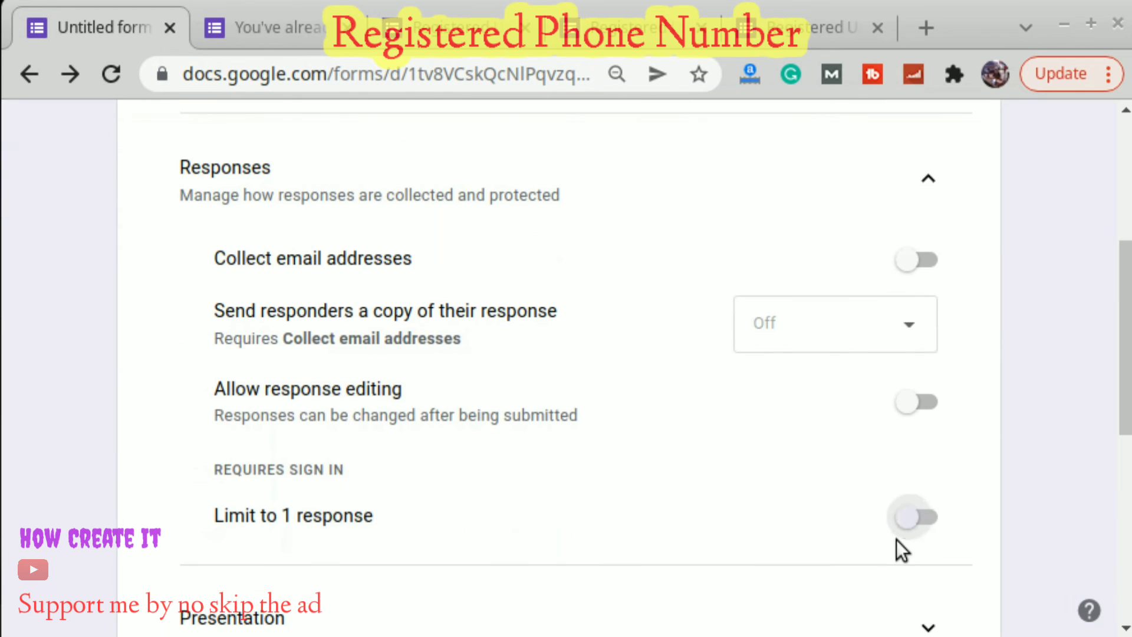
{"action": "scroll", "coordinate": [267, 304], "scroll_direction": "up", "scroll_amount": 5}
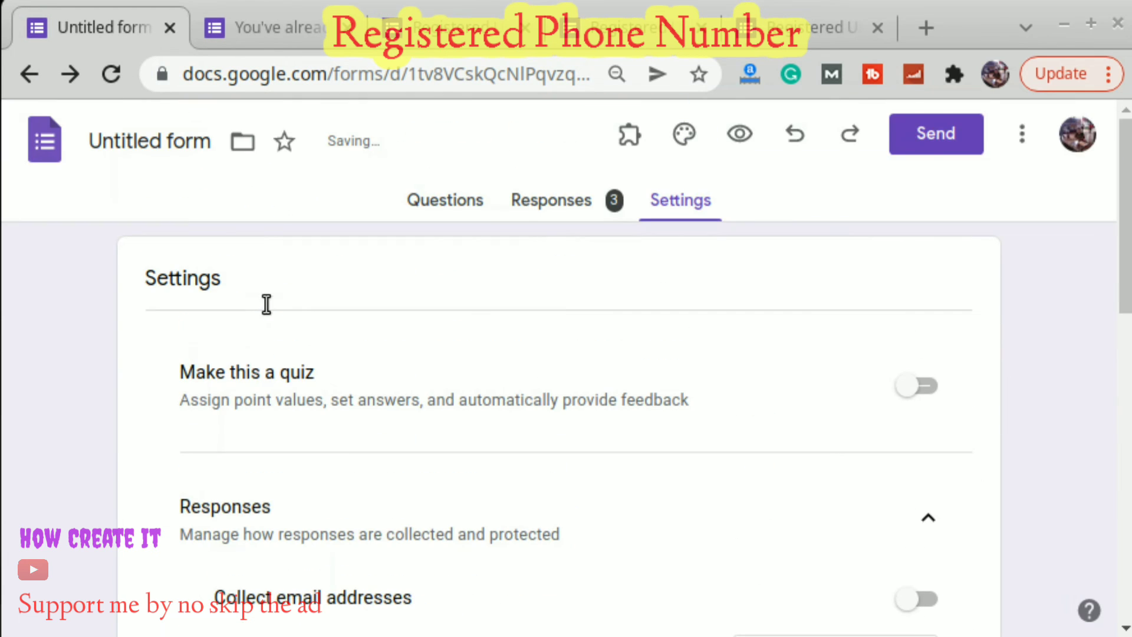
{"action": "left_click", "coordinate": [460, 210]}
{"action": "left_click", "coordinate": [739, 133]}
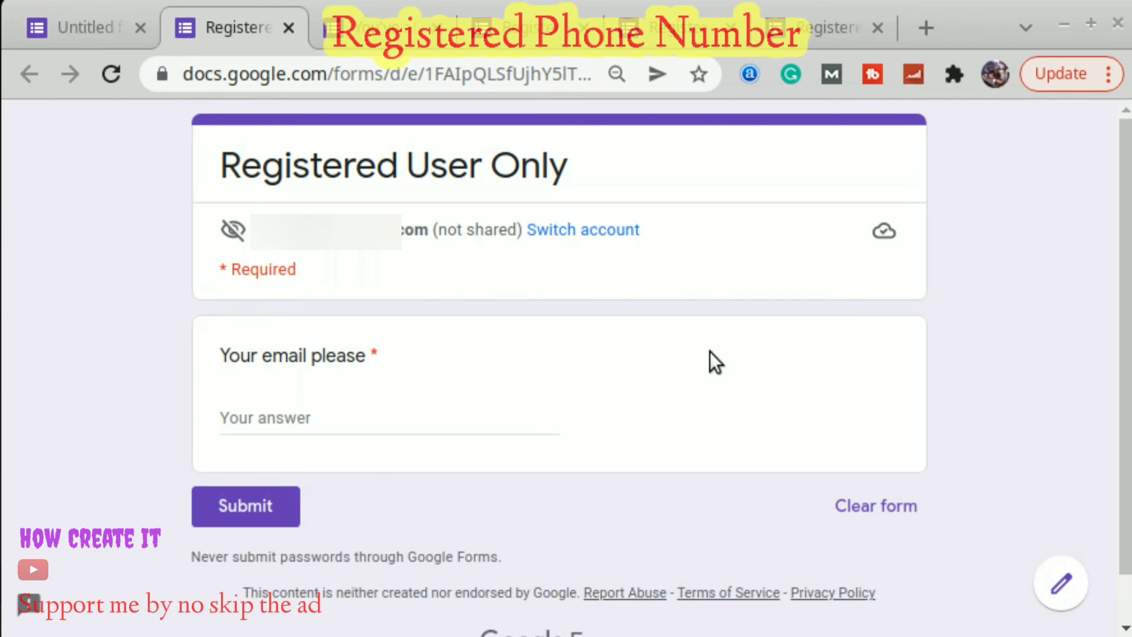
{"action": "left_click", "coordinate": [320, 416]}
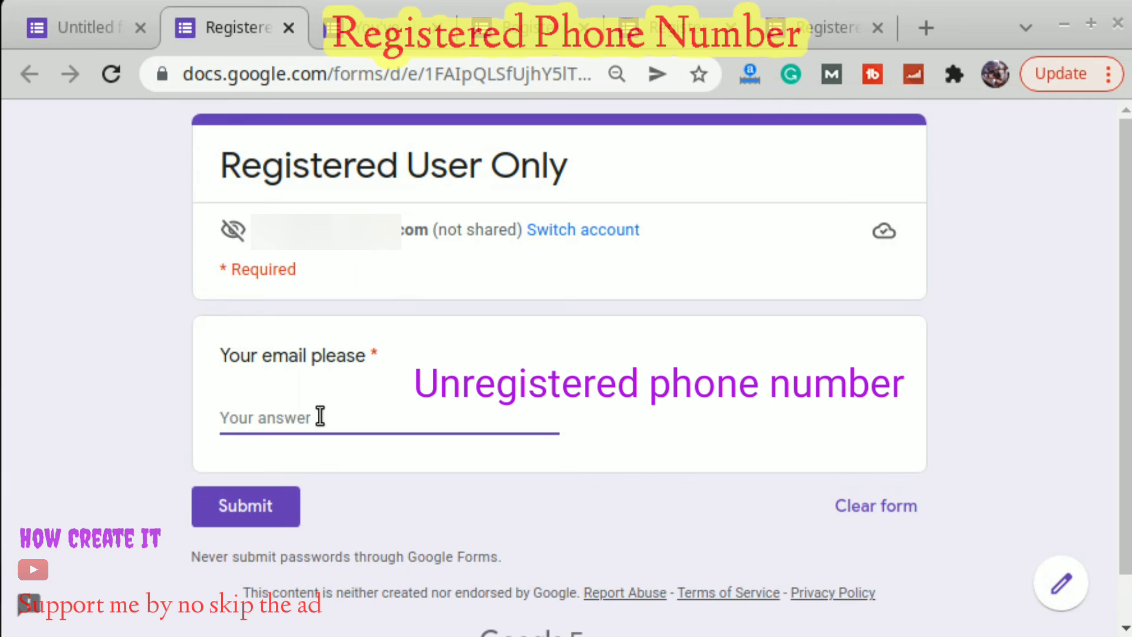
{"action": "type", "text": "4343434343"}
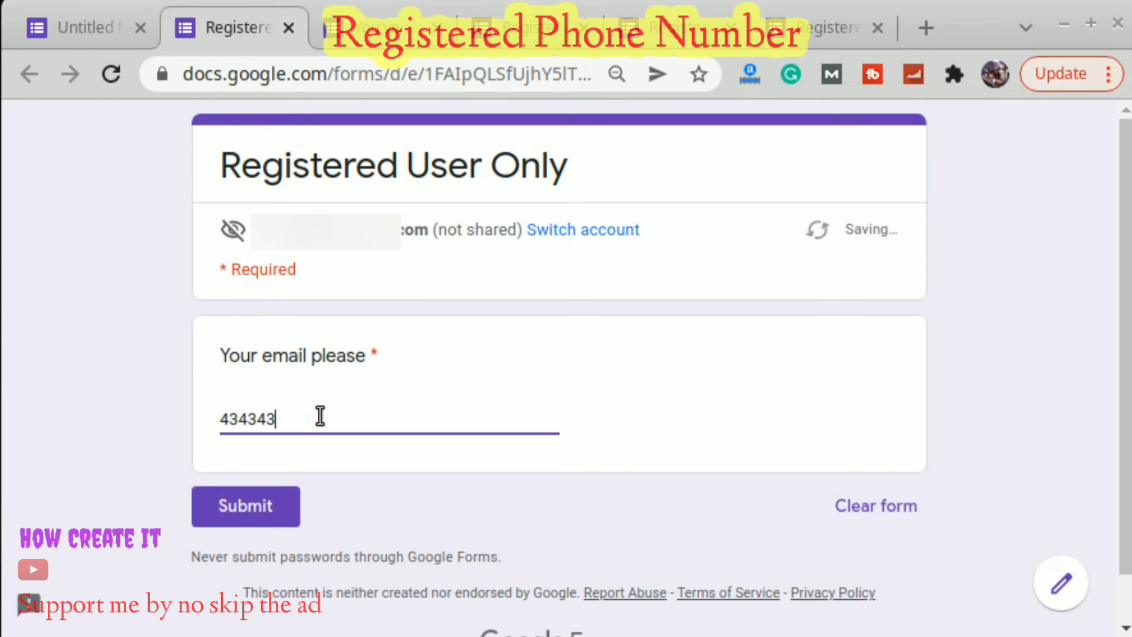
{"action": "left_click", "coordinate": [239, 496]}
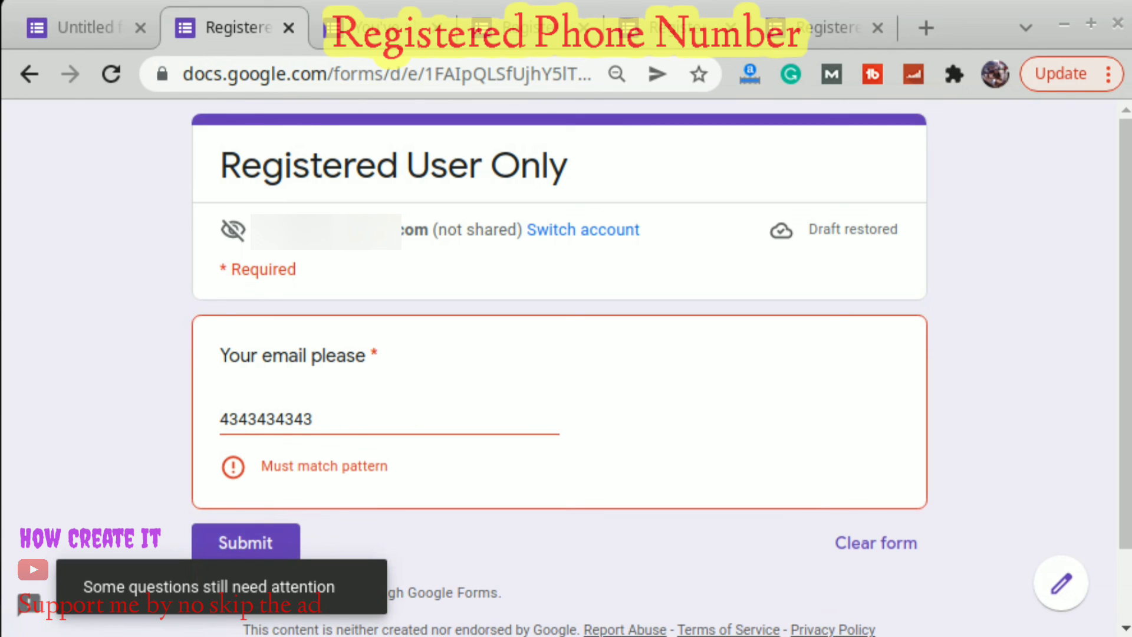
{"action": "key", "text": "alt+Tab"}
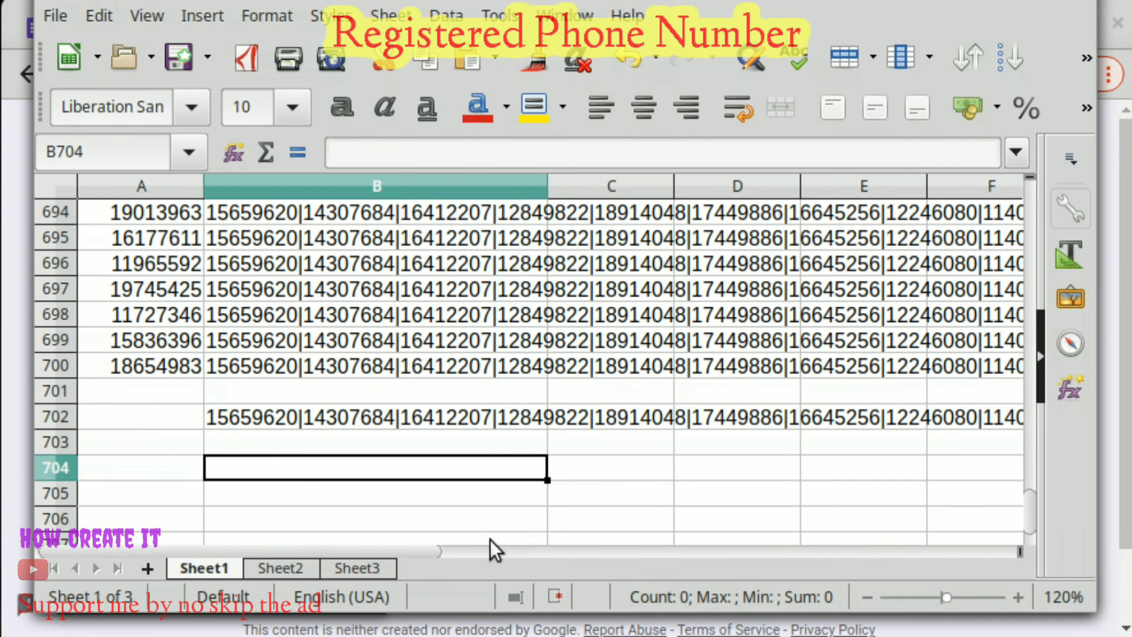
Copy the registered number 10065878 from cell A33.
{"action": "key", "text": "ctrl+Home"}
{"action": "scroll", "coordinate": [397, 521], "scroll_direction": "down", "scroll_amount": 9}
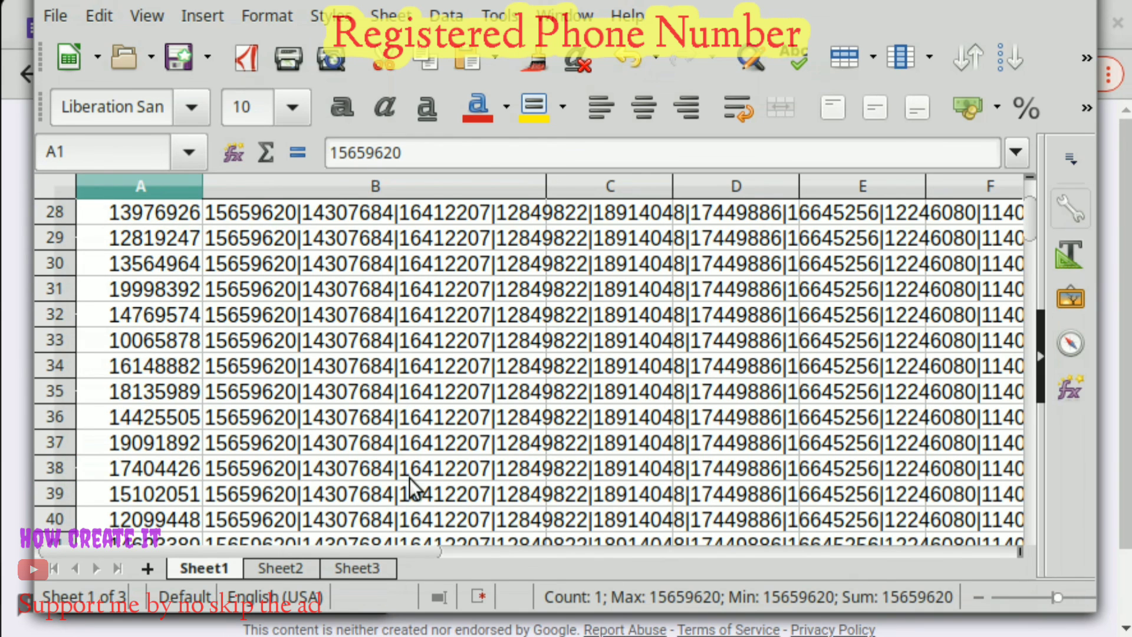
{"action": "left_click", "coordinate": [172, 340]}
{"action": "right_click", "coordinate": [134, 338]}
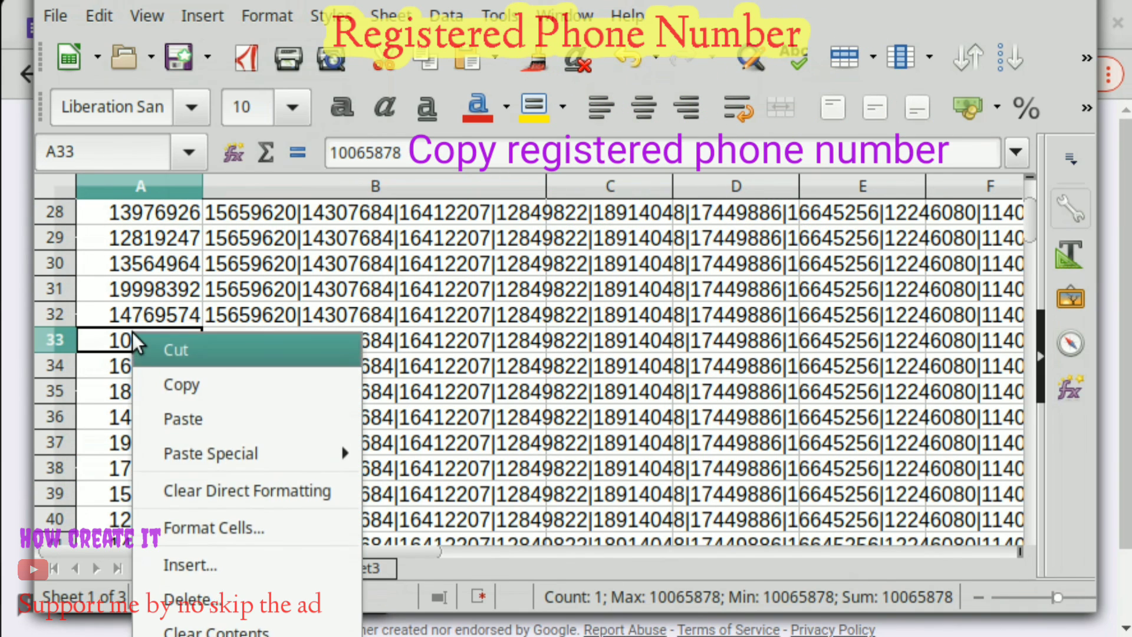
{"action": "left_click", "coordinate": [183, 387]}
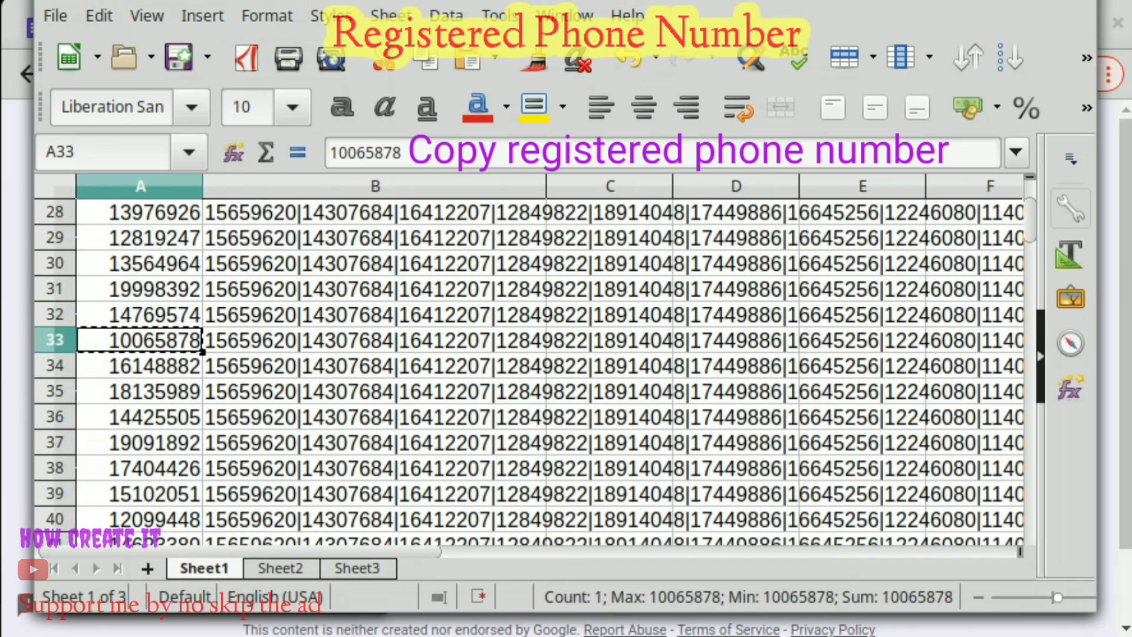
{"action": "key", "text": "alt+Tab"}
{"action": "left_click", "coordinate": [346, 413]}
{"action": "key", "text": "ctrl+a"}
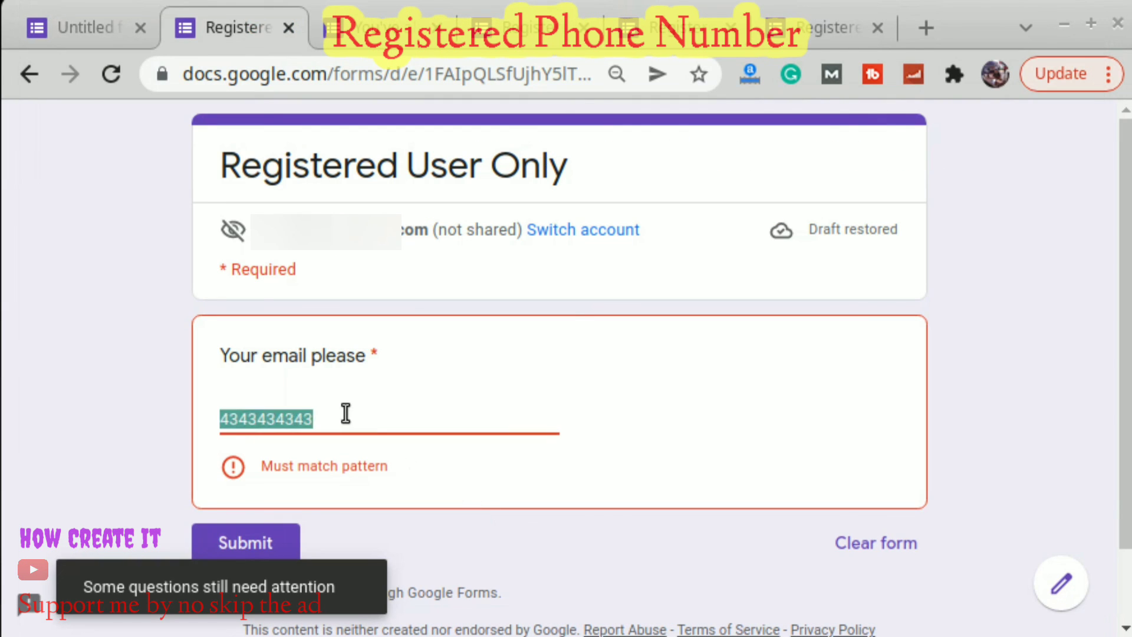
{"action": "key", "text": "BackSpace"}
{"action": "key", "text": "ctrl+v"}
{"action": "left_click", "coordinate": [264, 516]}
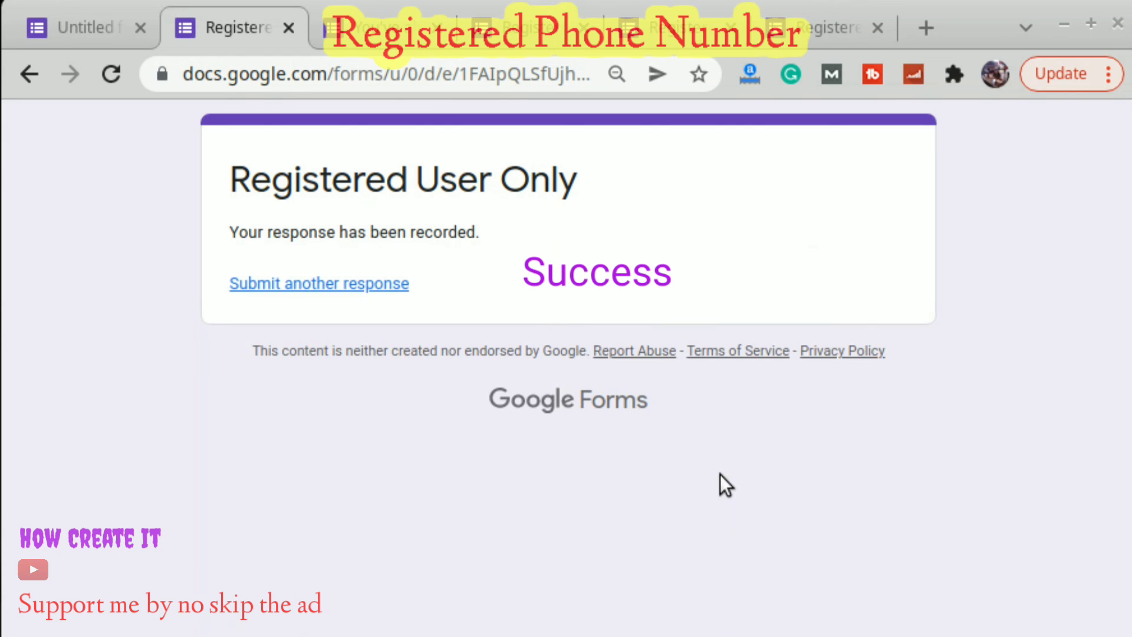
Review the 4 entries under Responses, including the new 10065878 answer.
{"action": "left_click", "coordinate": [82, 28]}
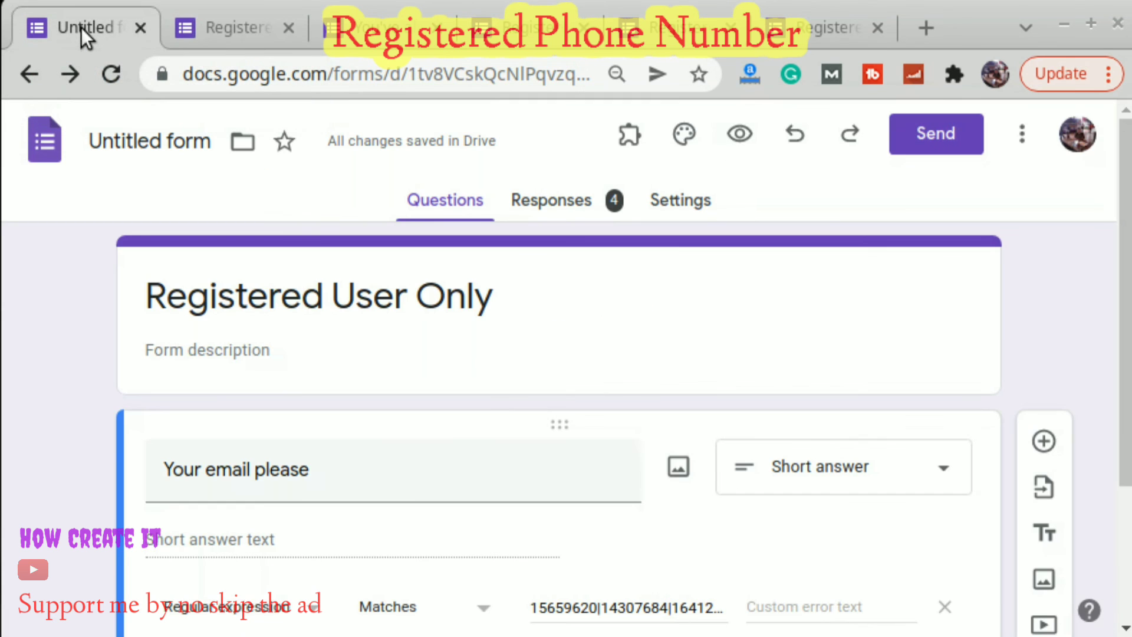
{"action": "left_click", "coordinate": [571, 202]}
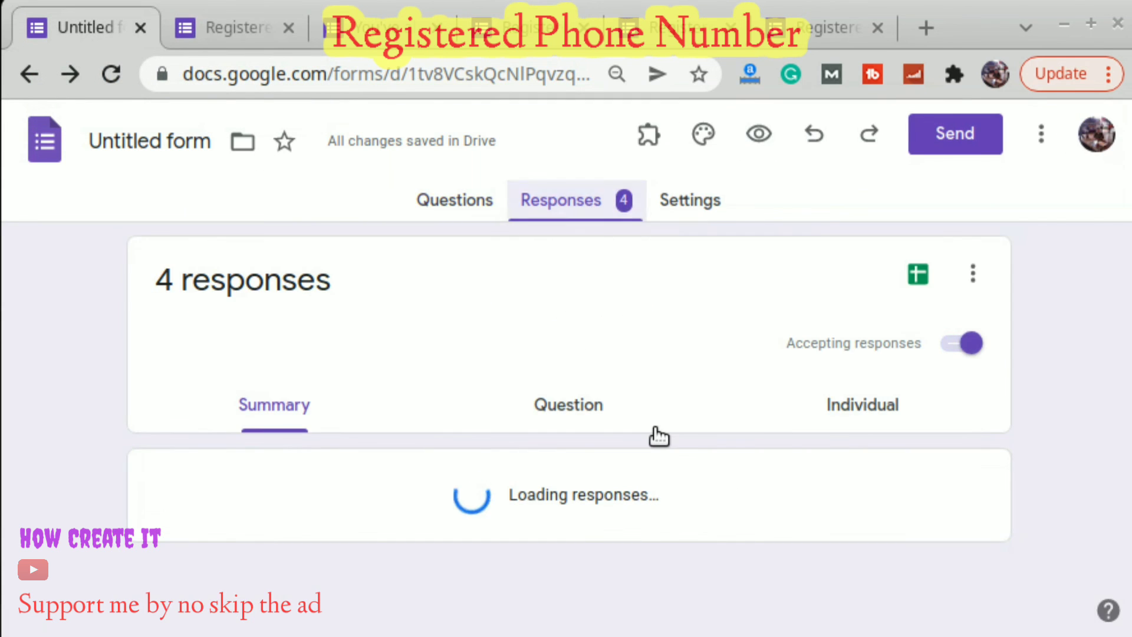
{"action": "scroll", "coordinate": [659, 436], "scroll_direction": "down", "scroll_amount": 3}
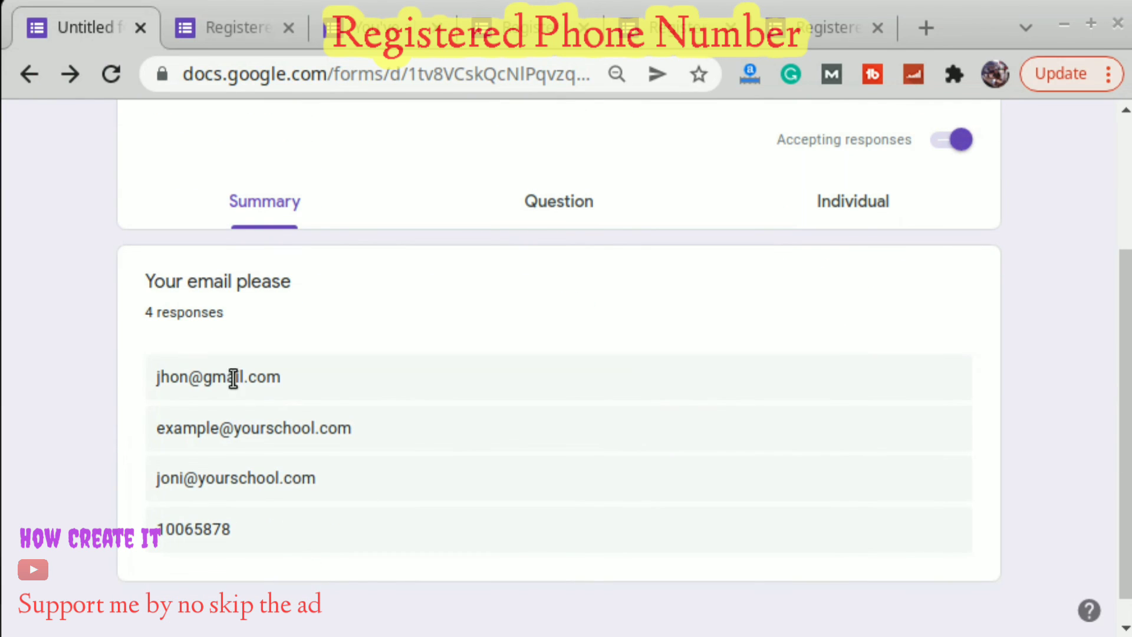
{"action": "left_click_drag", "start_coordinate": [205, 377], "coordinate": [257, 377]}
{"action": "left_click_drag", "start_coordinate": [235, 428], "coordinate": [361, 436]}
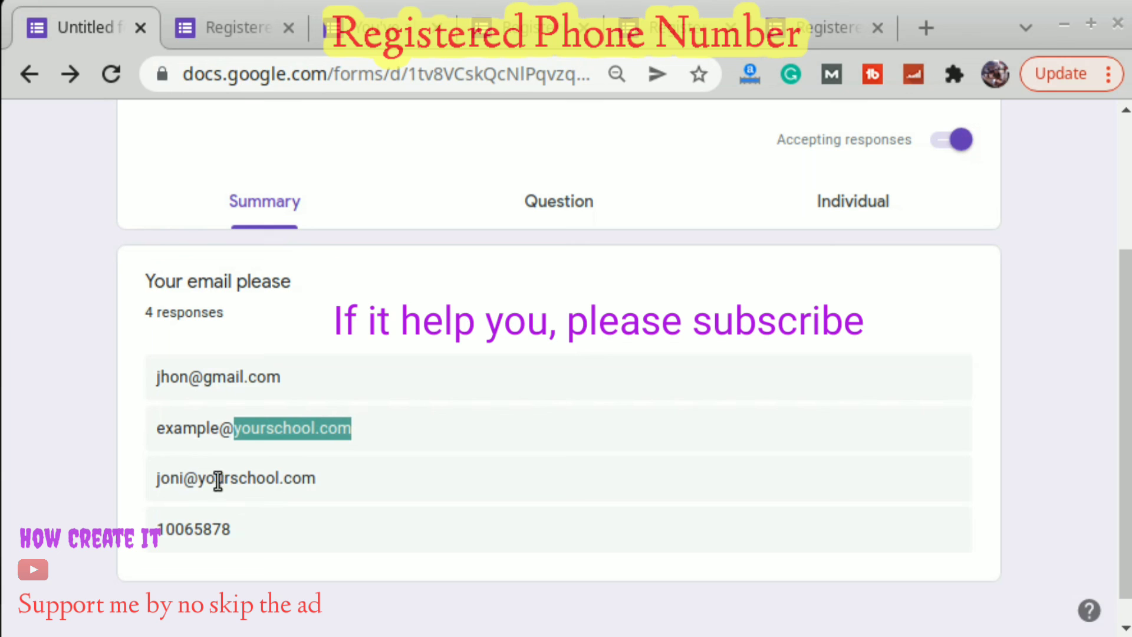
{"action": "left_click_drag", "start_coordinate": [156, 531], "coordinate": [253, 539]}
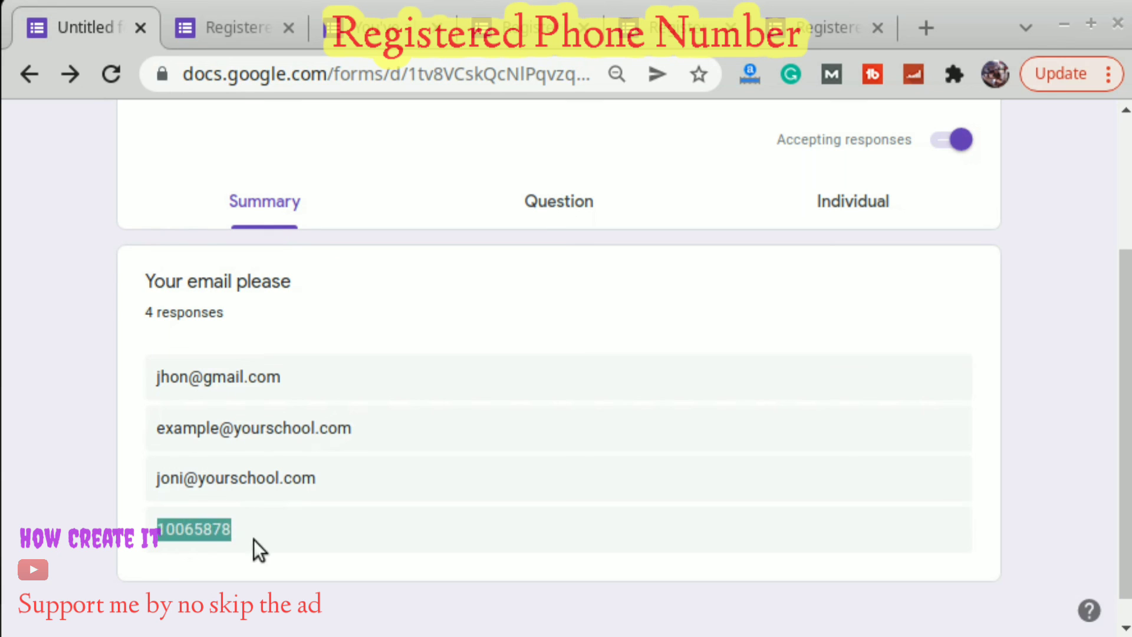
{"action": "left_click", "coordinate": [387, 520]}
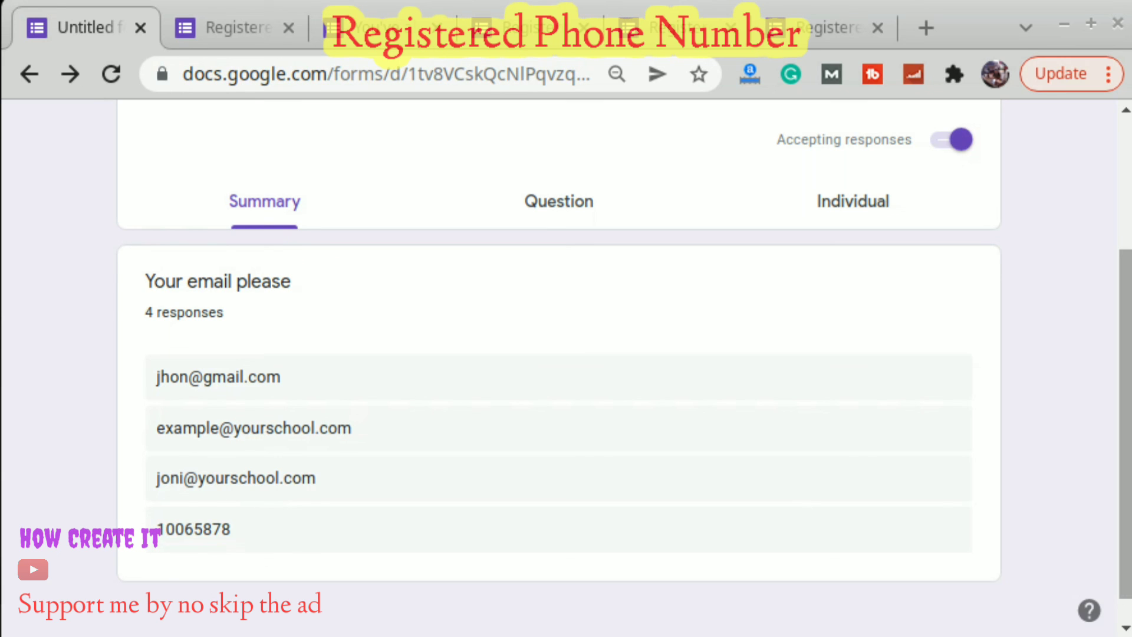